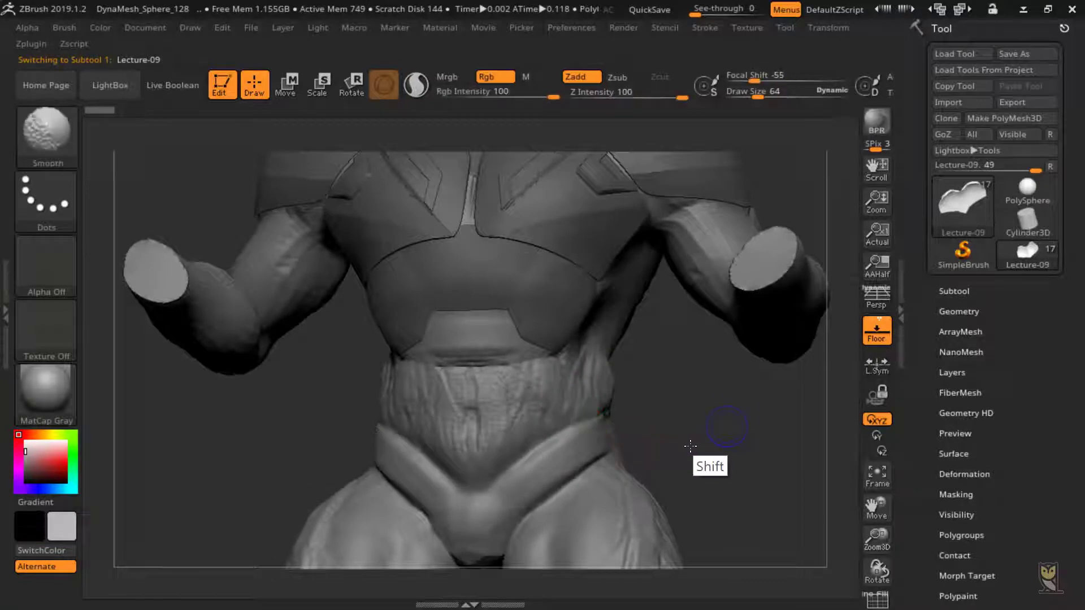
Build up volume over the abdomen below the chest armour with the ClayBuildup brush at draw size 151.
drag(712, 460, 580, 409)
key(b)
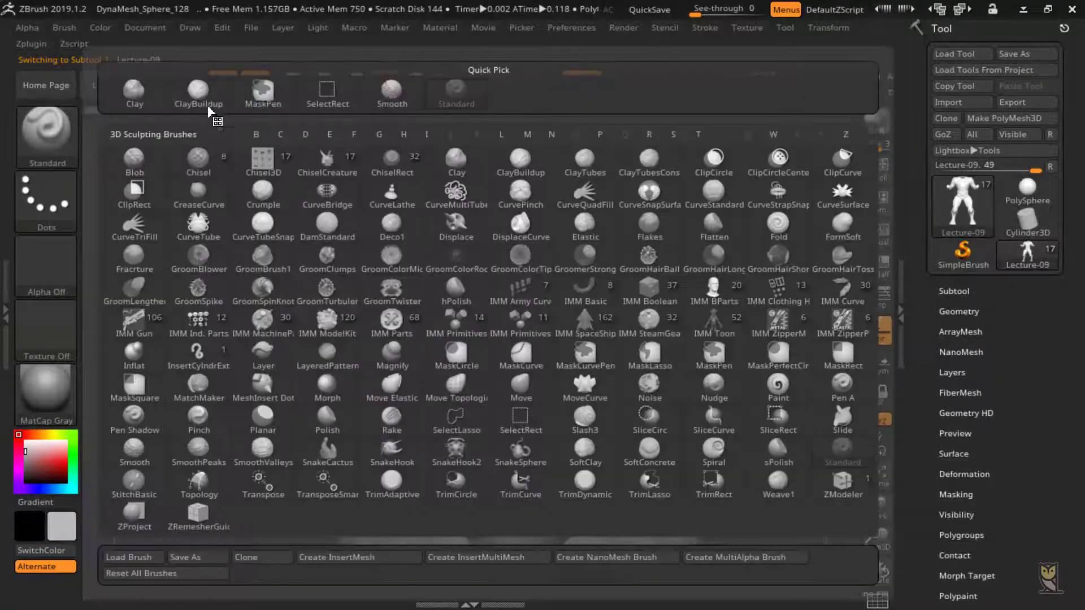
click(206, 104)
drag(747, 97, 772, 110)
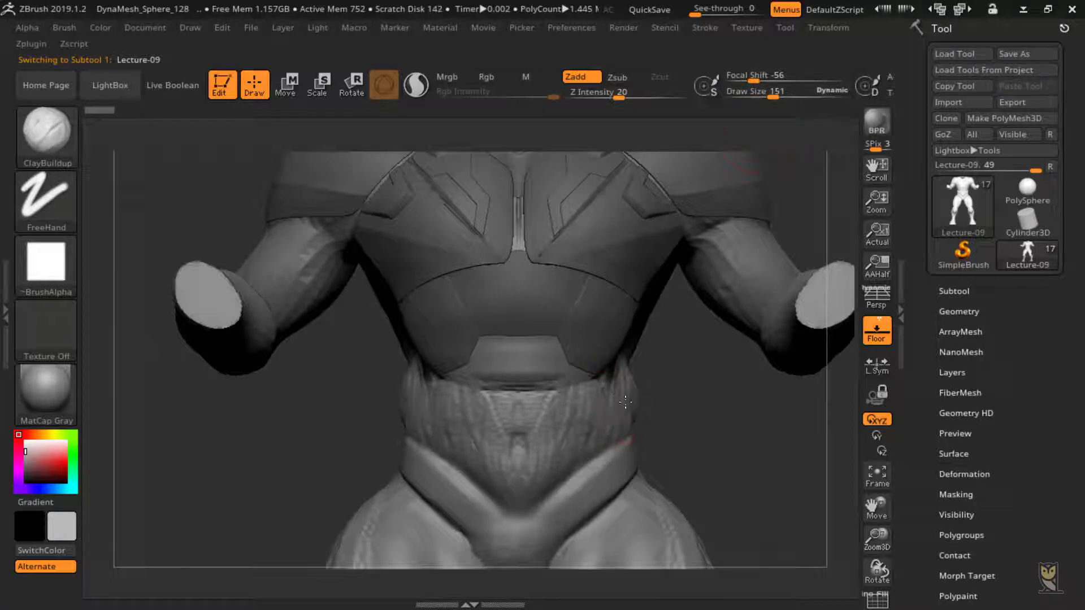
mouse_move(618, 373)
mouse_down()
mouse_move(616, 418)
mouse_move(594, 429)
mouse_up()
mouse_move(580, 375)
mouse_down()
mouse_move(570, 453)
mouse_move(551, 435)
mouse_up()
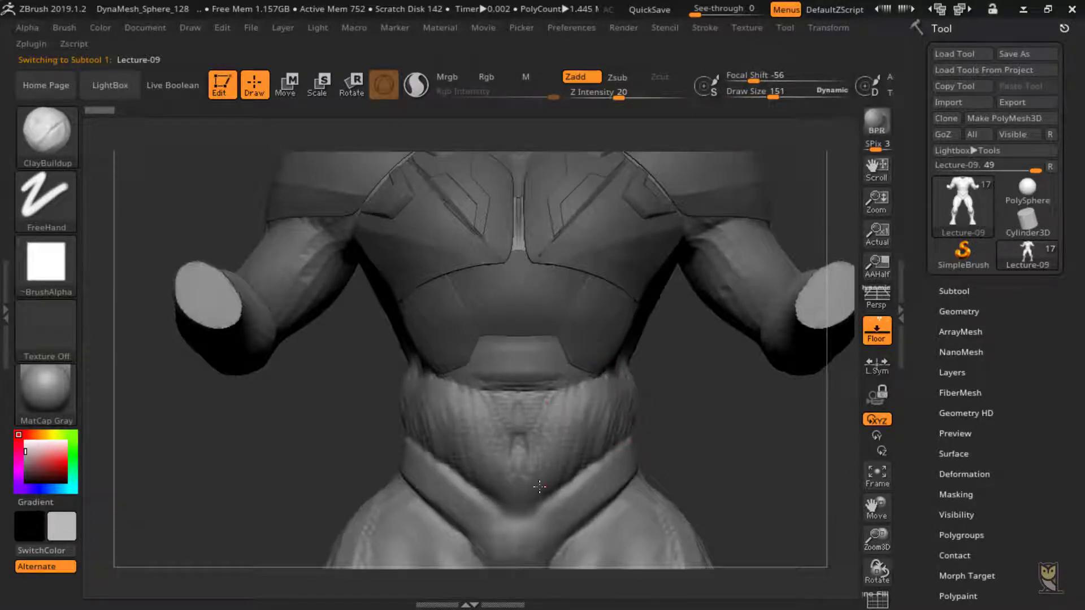
mouse_move(534, 395)
mouse_down()
mouse_move(528, 474)
mouse_move(512, 492)
mouse_up()
drag(535, 344, 520, 401)
Flatten the rough clay on the belly and along the edges of the abdomen with the TrimDynamic brush.
mouse_move(697, 445)
mouse_down()
mouse_move(711, 447)
mouse_move(642, 412)
mouse_up()
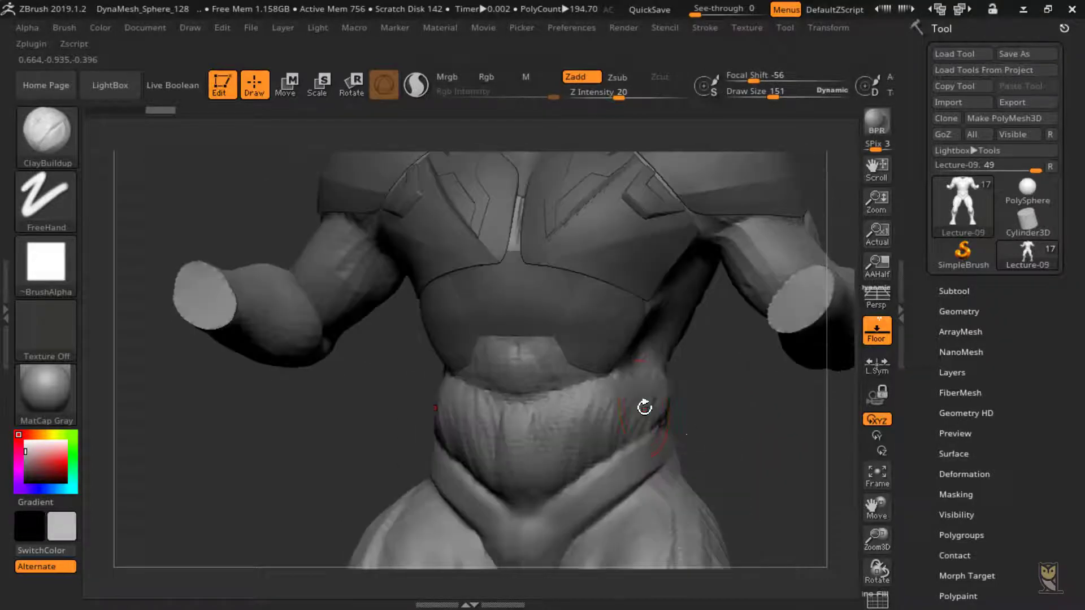
key(b)
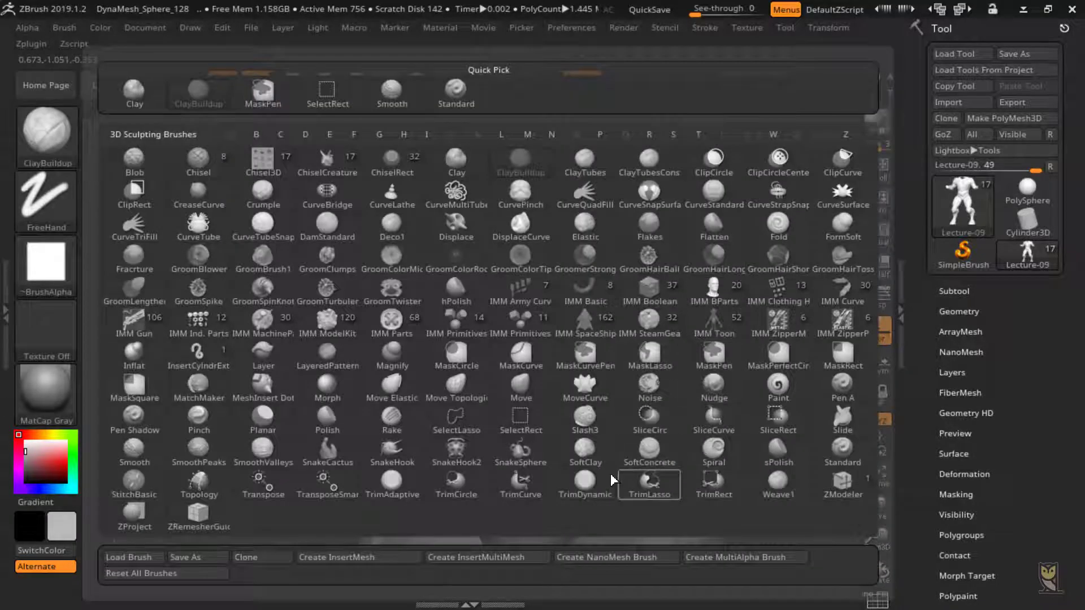
click(585, 482)
drag(878, 539, 886, 568)
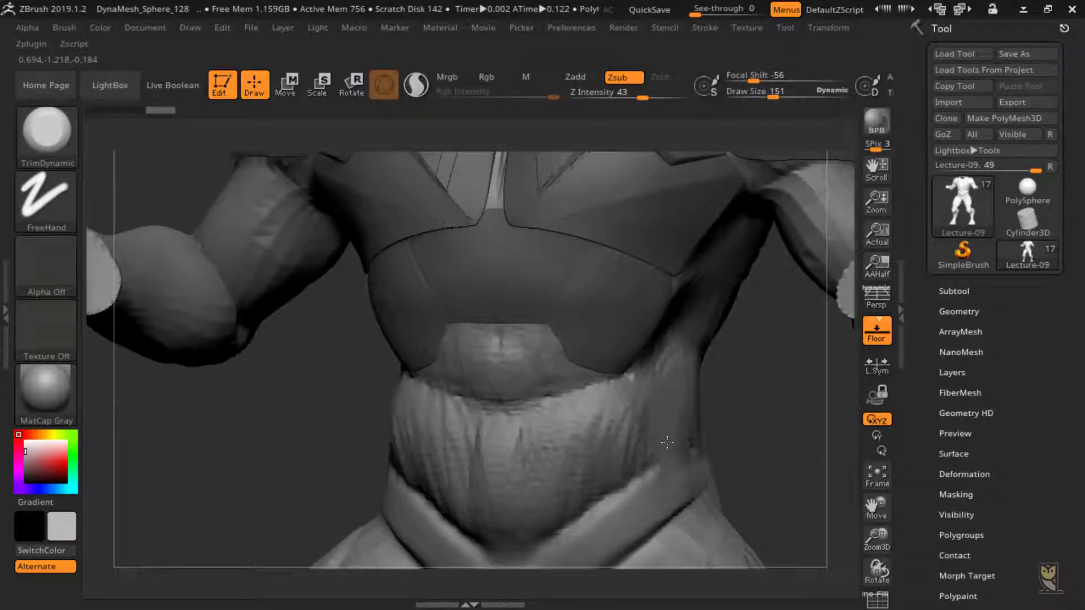
mouse_move(658, 454)
mouse_down()
mouse_move(401, 441)
mouse_move(622, 430)
mouse_move(429, 447)
mouse_move(543, 464)
mouse_move(508, 448)
mouse_up()
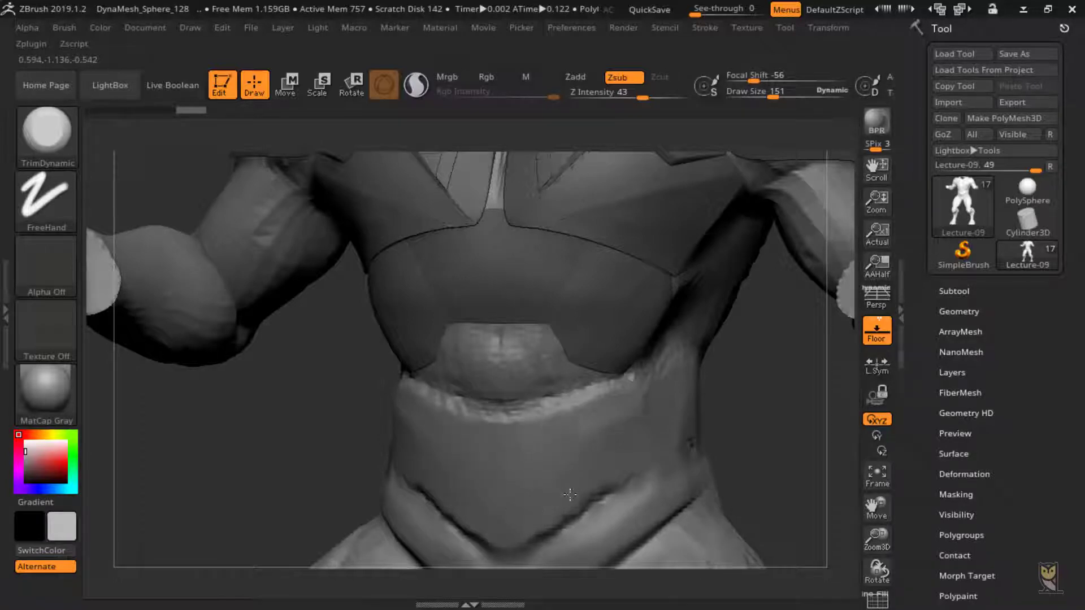
mouse_move(538, 361)
mouse_down()
mouse_move(491, 367)
mouse_move(538, 346)
mouse_up()
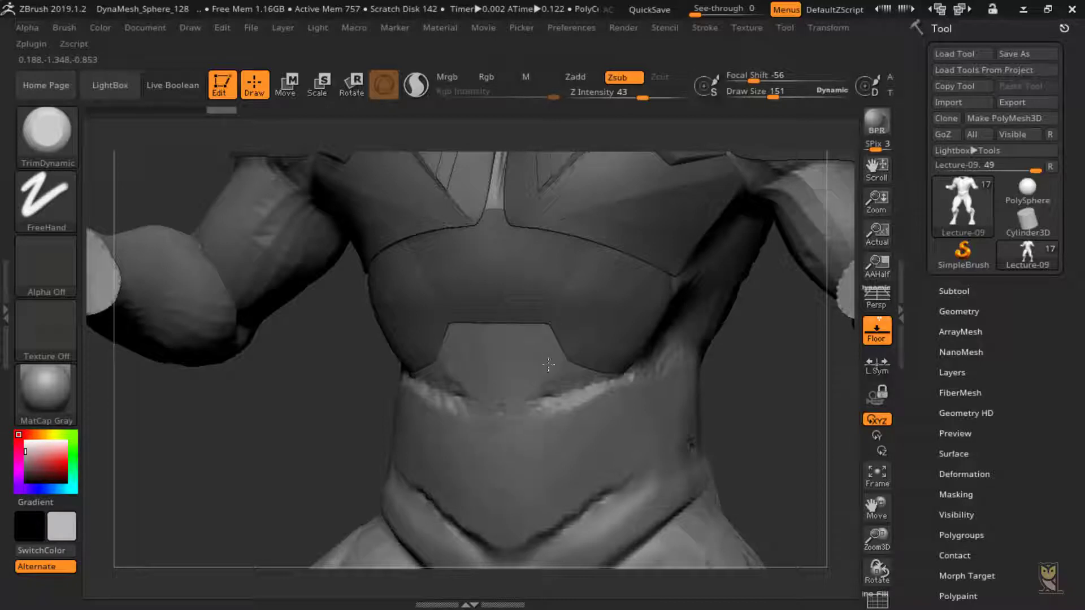
drag(558, 399, 580, 429)
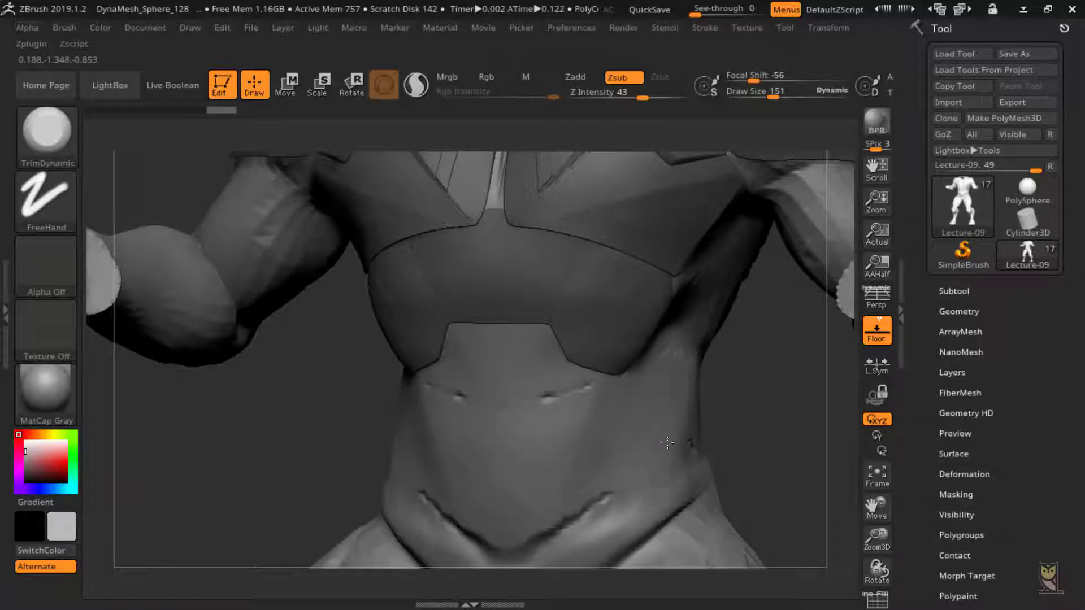
Smooth out the remaining creases across the upper belly, along the groin lines and on the side of the waist.
shift+drag(770, 423, 717, 404)
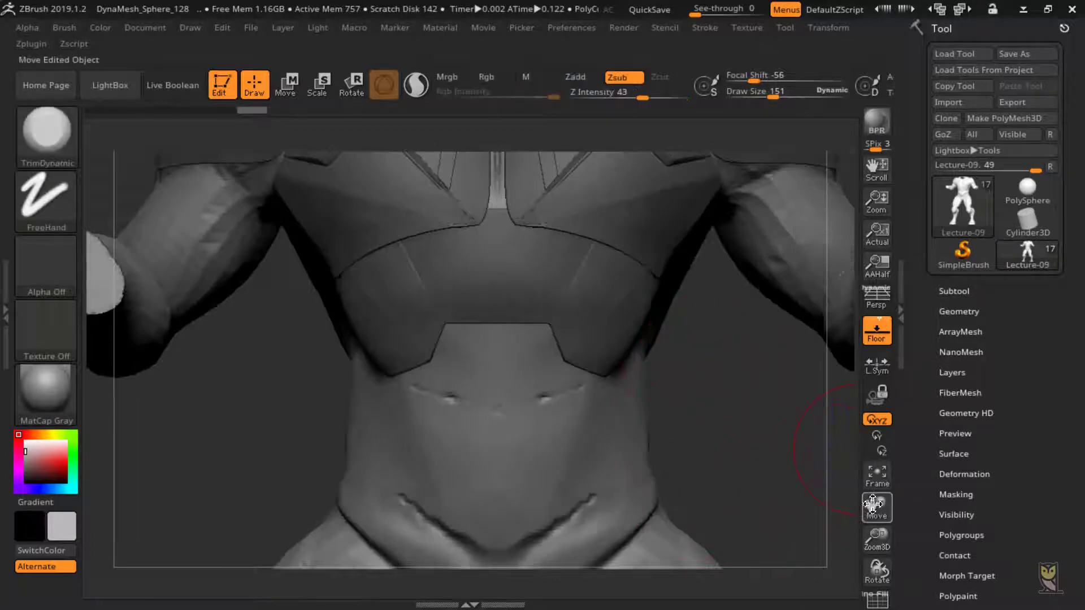
drag(877, 507, 910, 449)
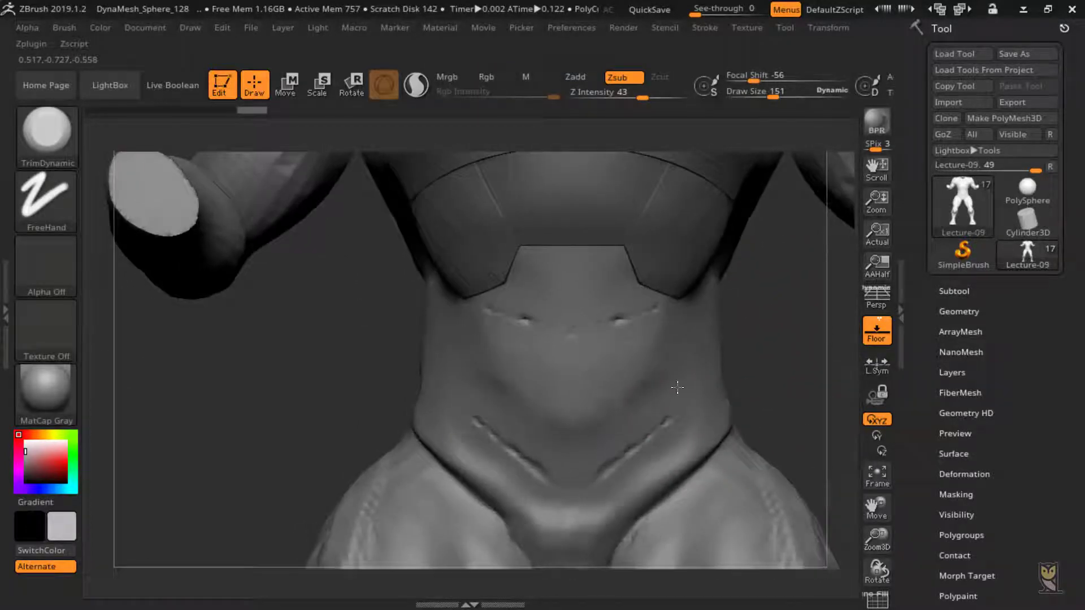
key(shift)
mouse_move(597, 437)
shift+mouse_down()
mouse_move(659, 406)
mouse_move(627, 305)
mouse_move(605, 508)
shift+mouse_up()
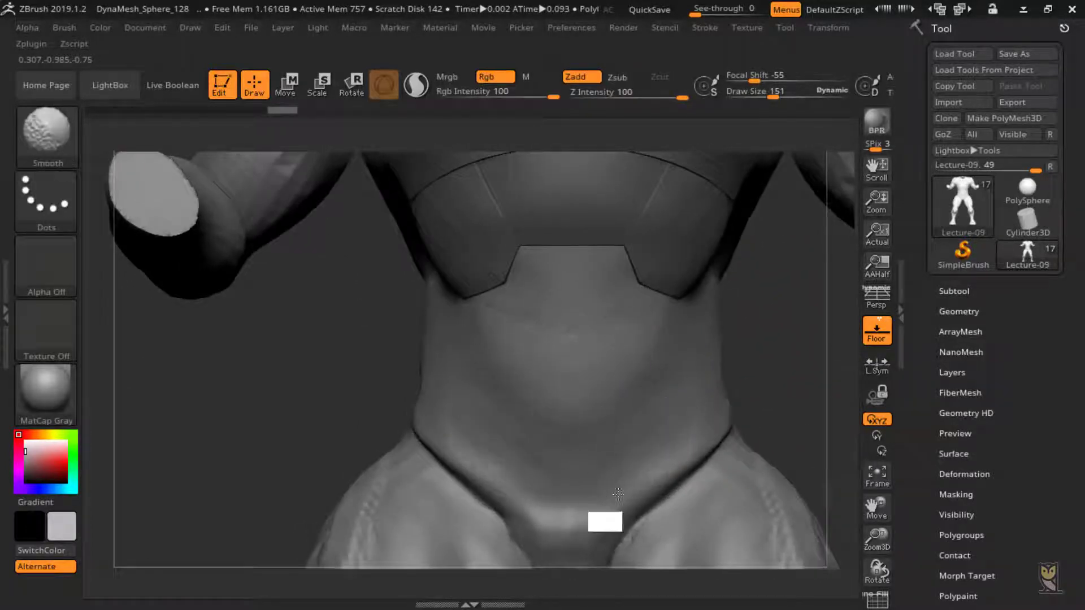
drag(833, 400, 799, 390)
key(shift)
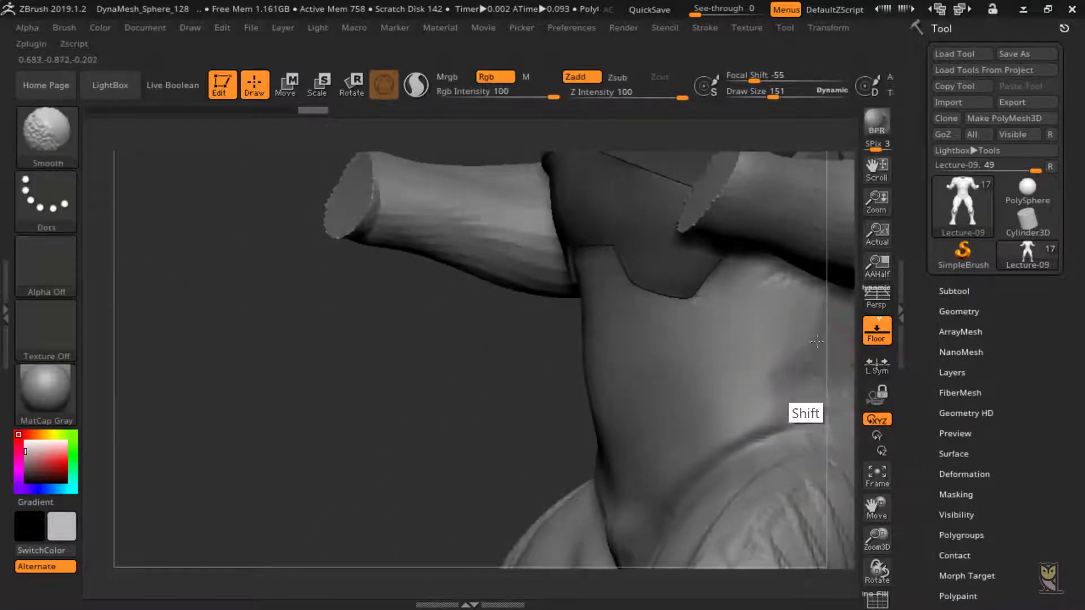
Flatten and smooth the ridged muscle surface of the back below the armour with TrimDynamic.
mouse_move(847, 500)
mouse_down()
mouse_move(796, 436)
mouse_move(729, 434)
mouse_move(714, 244)
mouse_up()
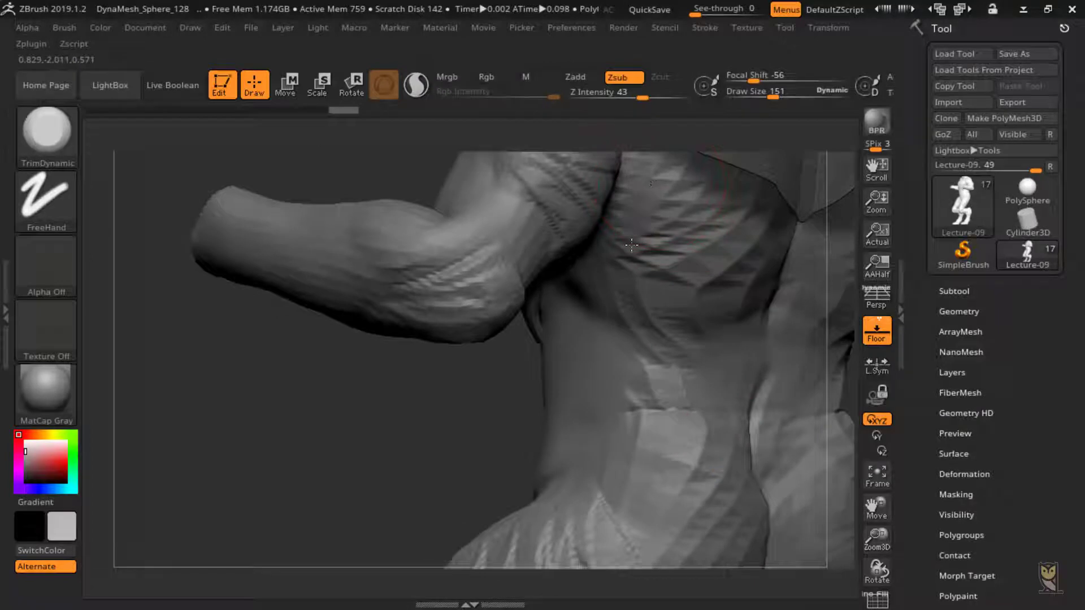
shift+drag(729, 181, 641, 213)
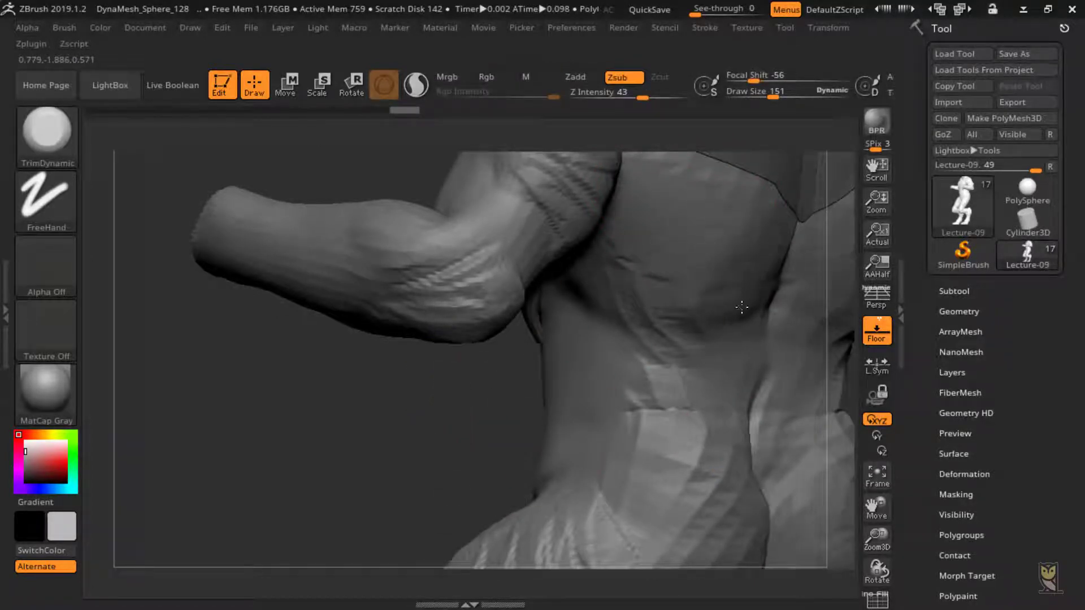
shift+drag(671, 337, 629, 366)
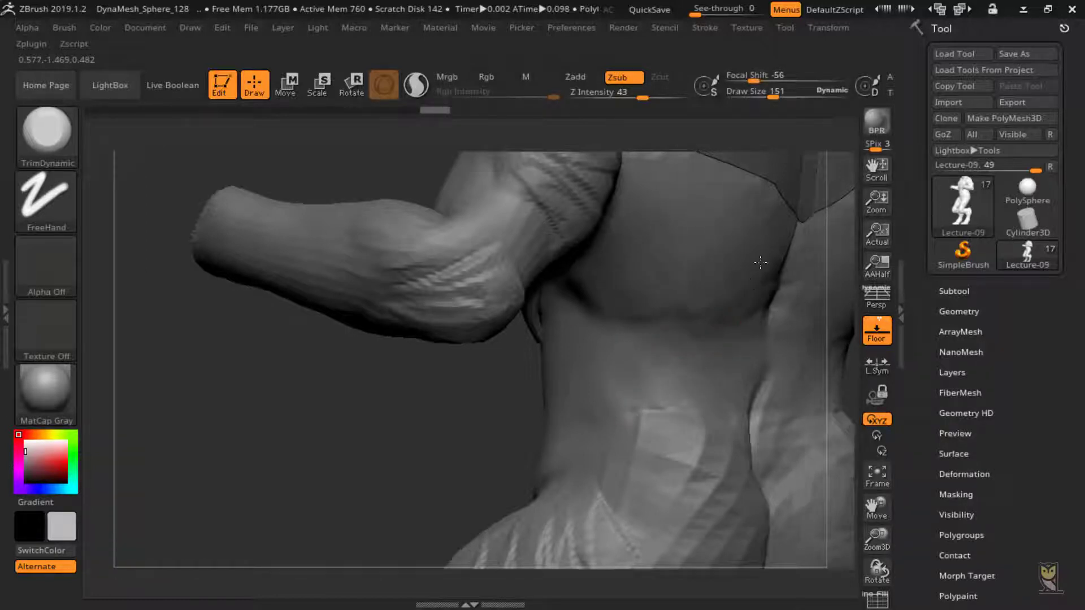
Trim the side of the waist and the groove above the hip, and smooth the transition.
mouse_move(832, 365)
mouse_down()
mouse_move(802, 364)
mouse_move(938, 368)
mouse_move(819, 438)
mouse_move(777, 445)
mouse_up()
key(shift)
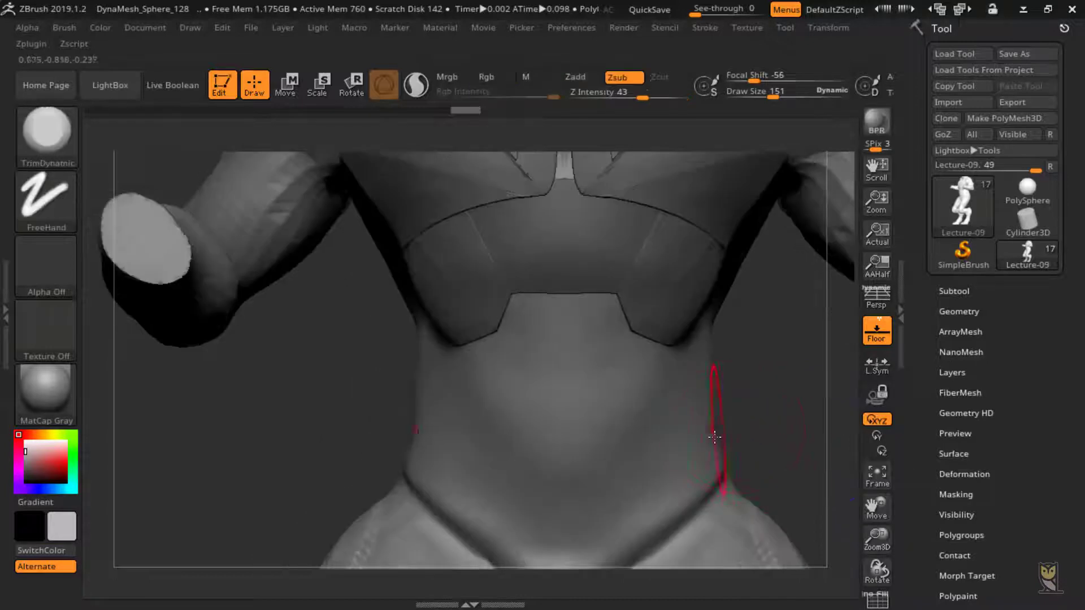
drag(779, 395, 719, 417)
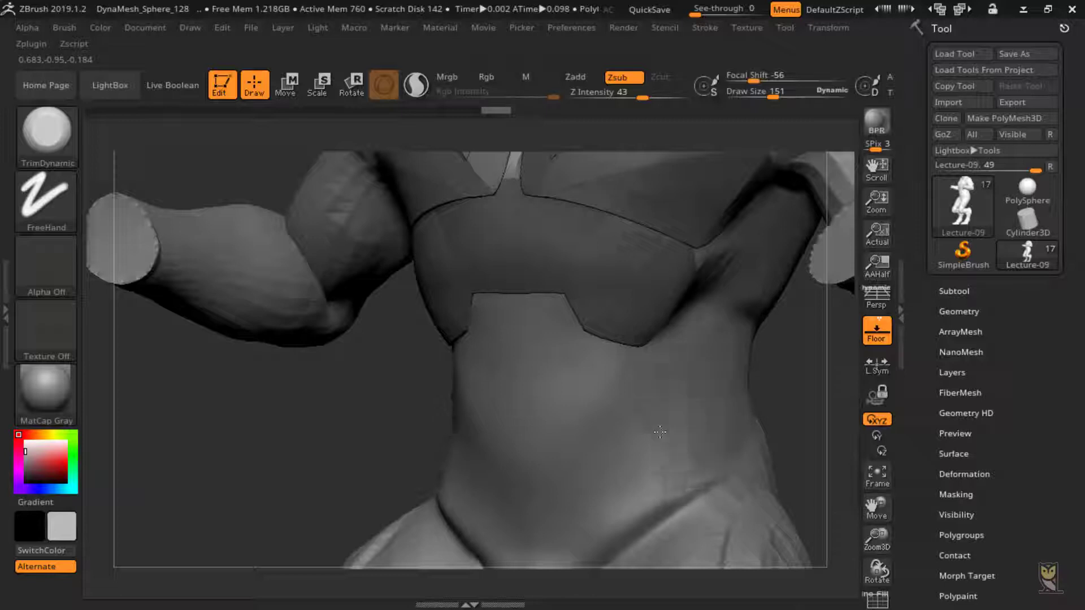
drag(693, 462, 666, 474)
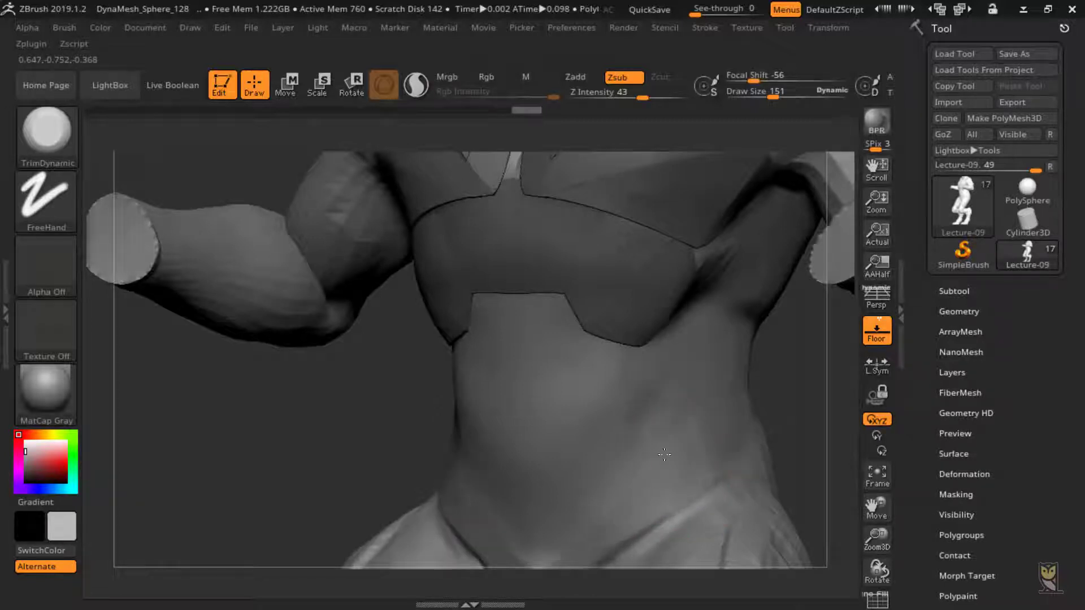
key(shift)
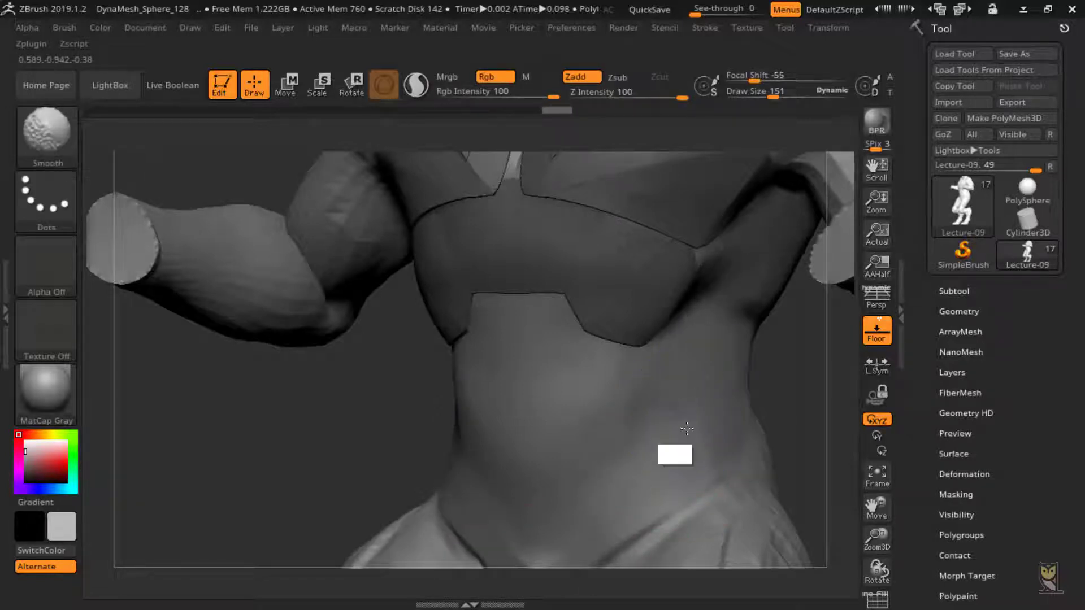
shift+drag(819, 398, 790, 375)
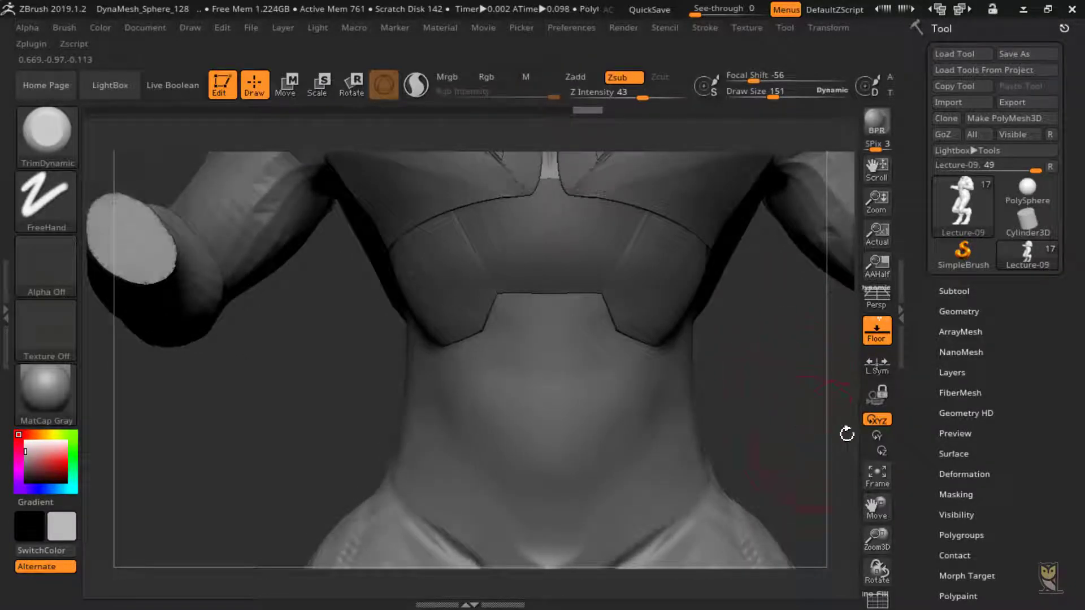
Reshape the lower outer edge of the Extract2 chest plate with the Move brush at draw size 366.
drag(875, 499, 839, 550)
alt+click(648, 326)
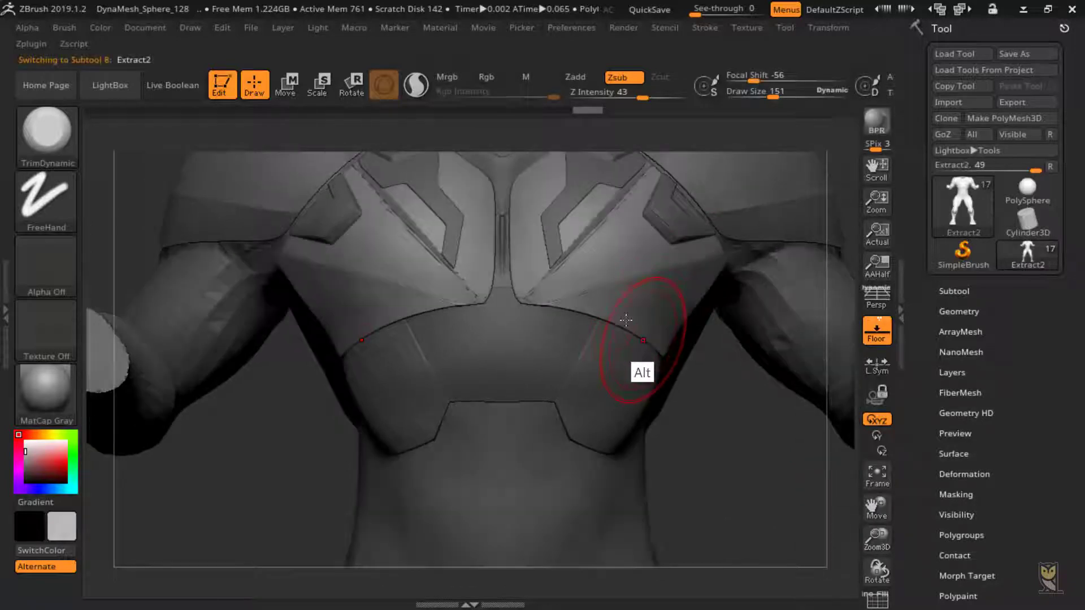
click(47, 141)
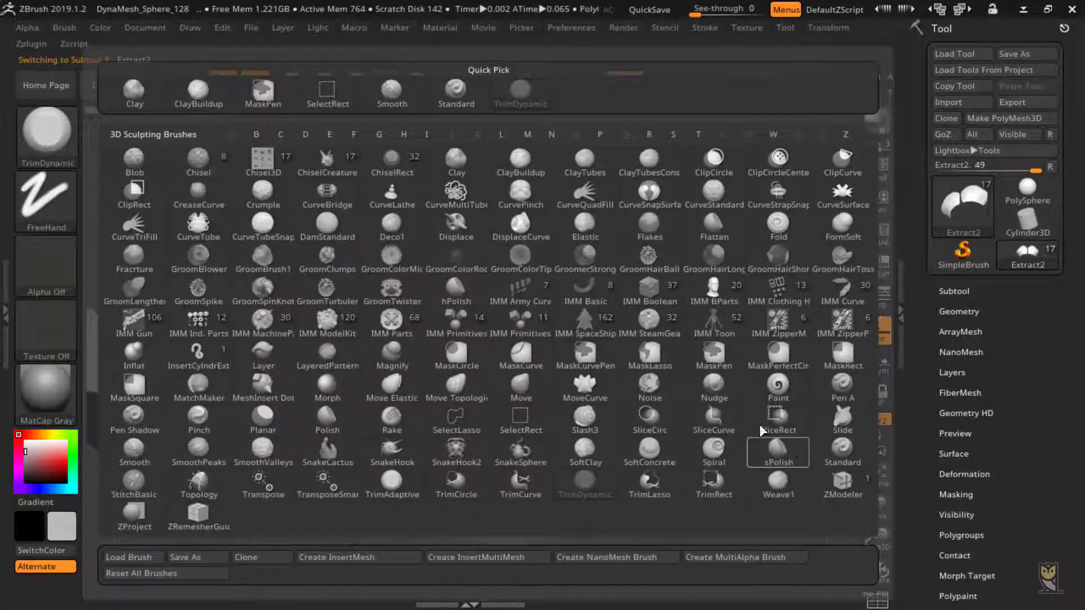
click(524, 389)
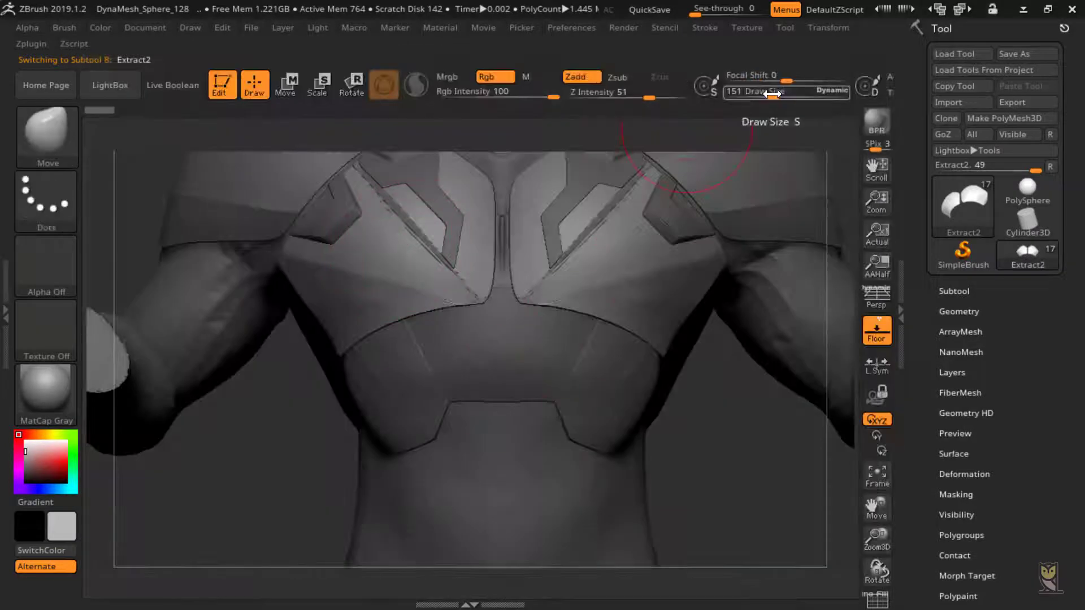
drag(772, 94, 800, 111)
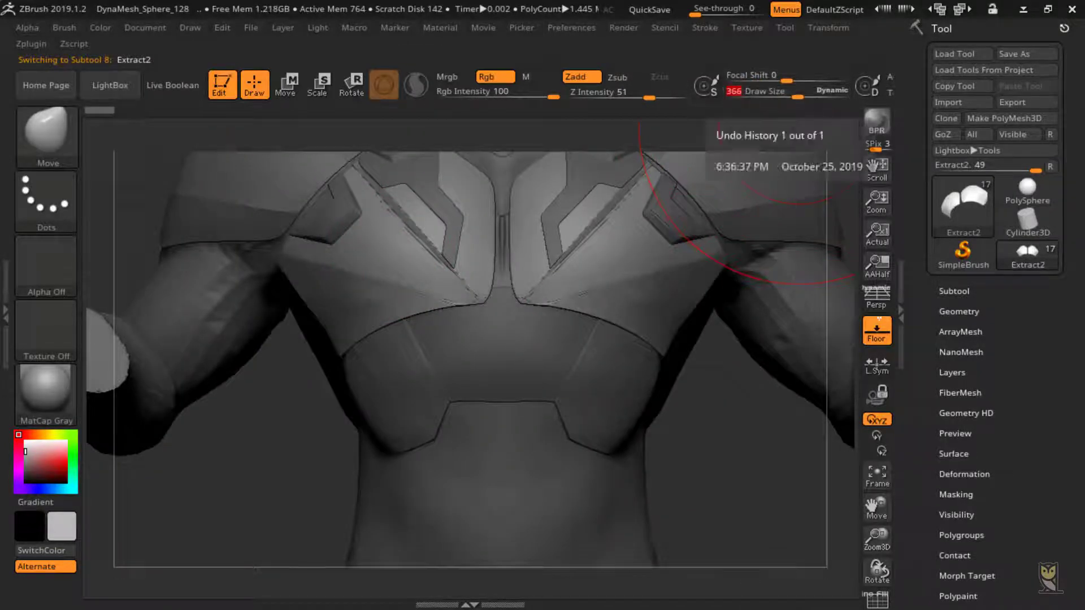
mouse_move(648, 333)
mouse_down()
mouse_move(671, 323)
mouse_move(640, 305)
mouse_up()
drag(688, 444, 664, 403)
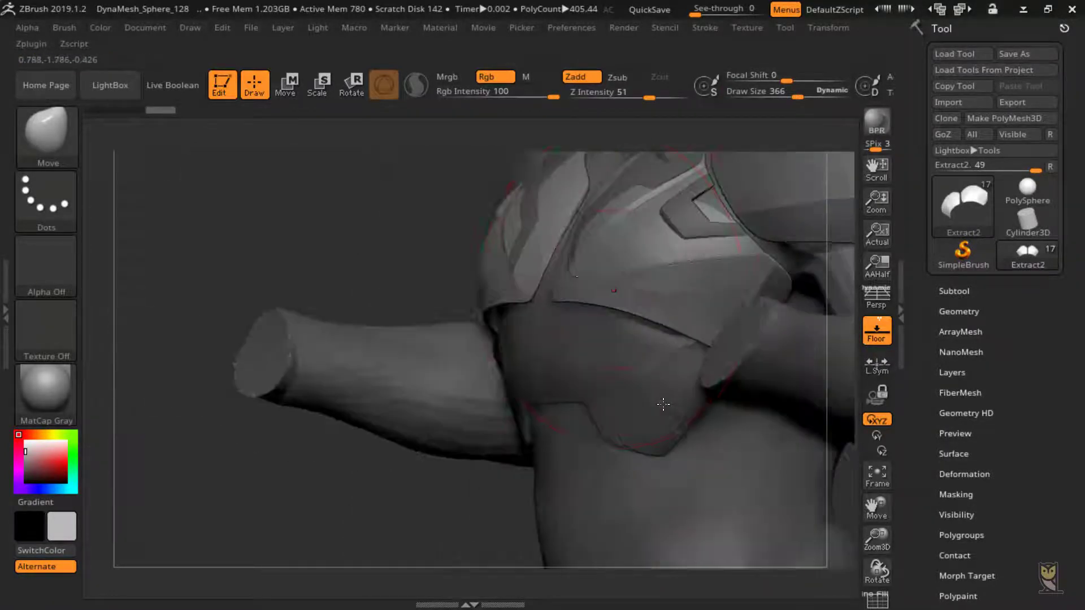
drag(577, 292, 578, 292)
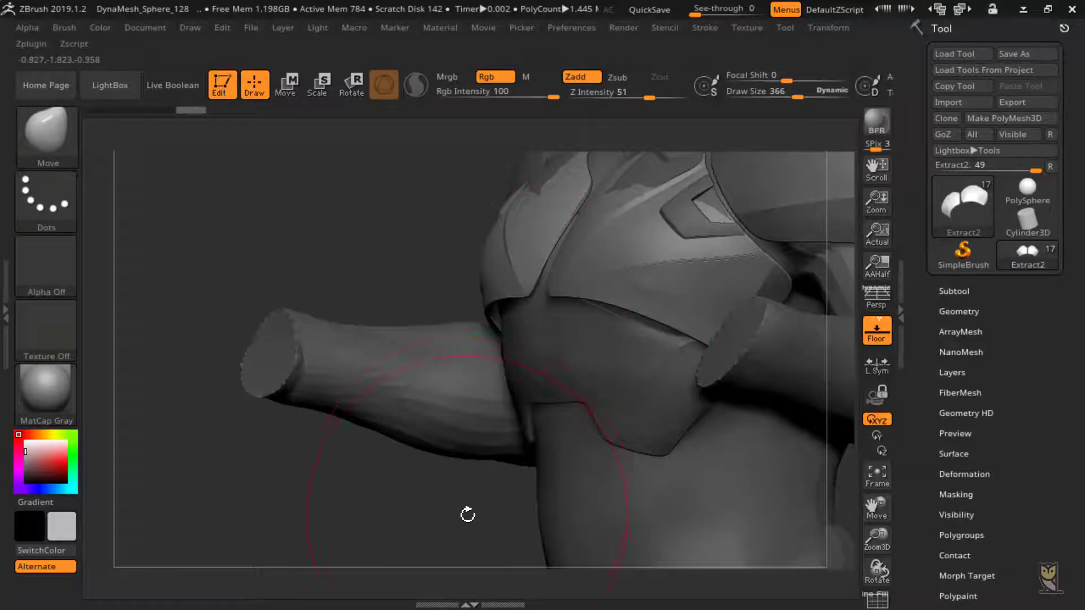
drag(468, 515, 537, 490)
Adjust the Extract3_2 and Extract3_1 inset pieces with the Move brush to fit the reshaped chest plate.
alt+click(661, 223)
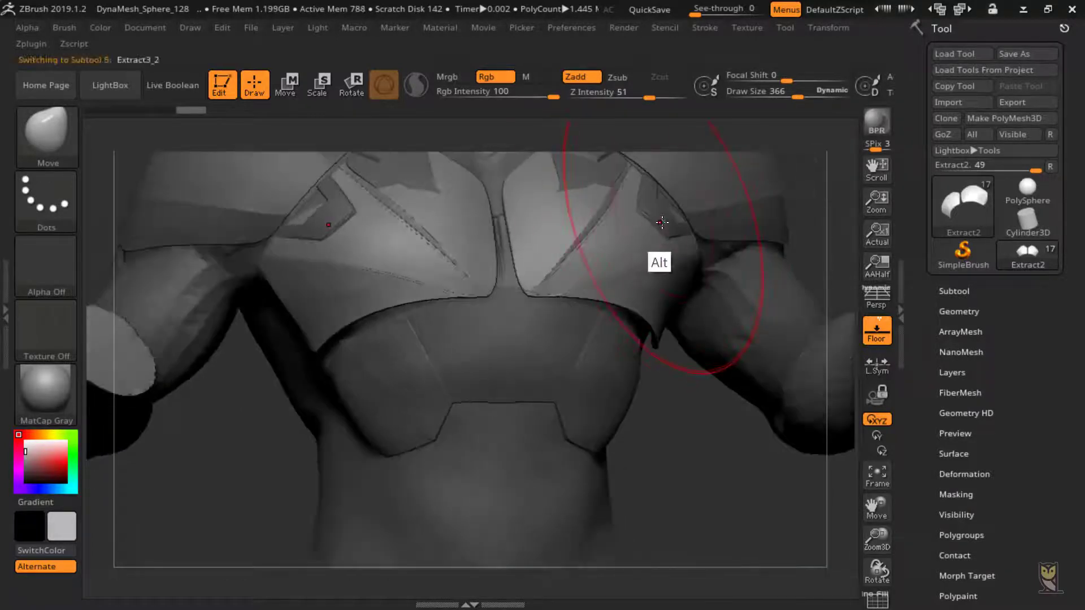
alt+click(662, 247)
drag(667, 246, 666, 247)
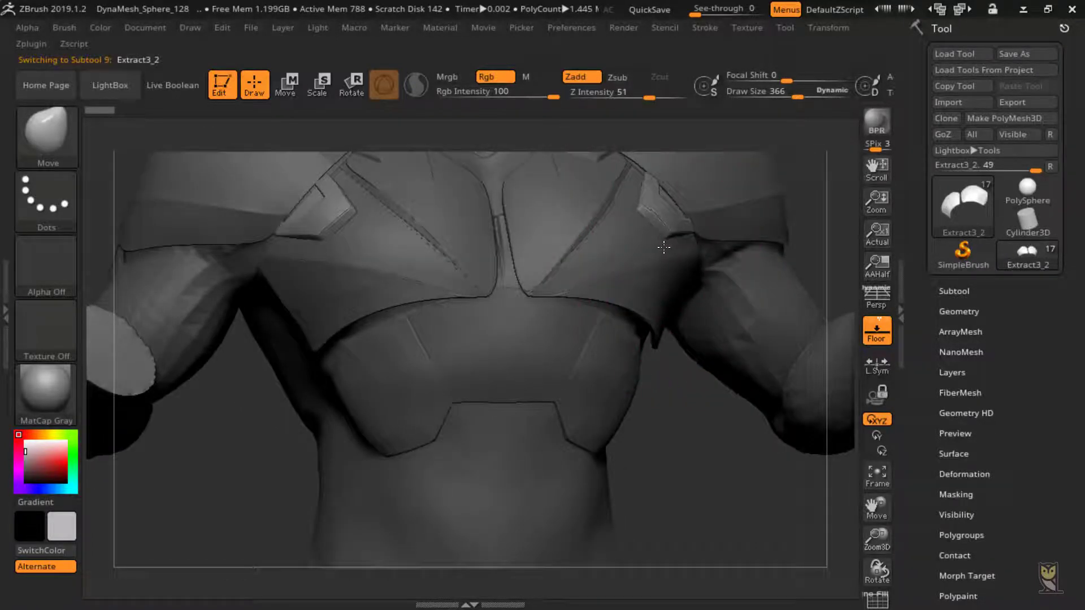
alt+click(588, 203)
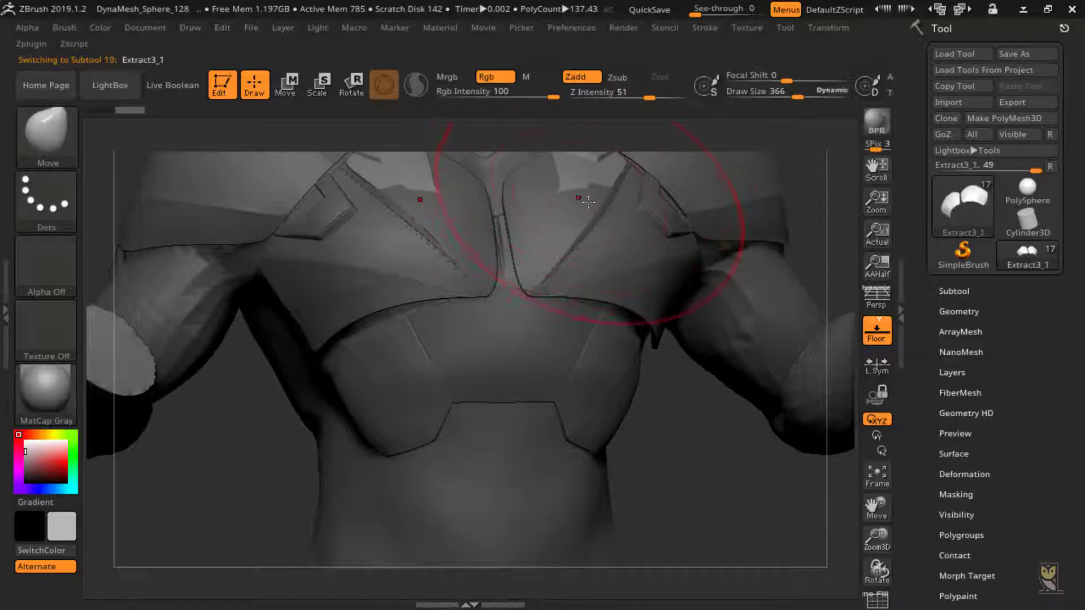
drag(580, 237, 588, 220)
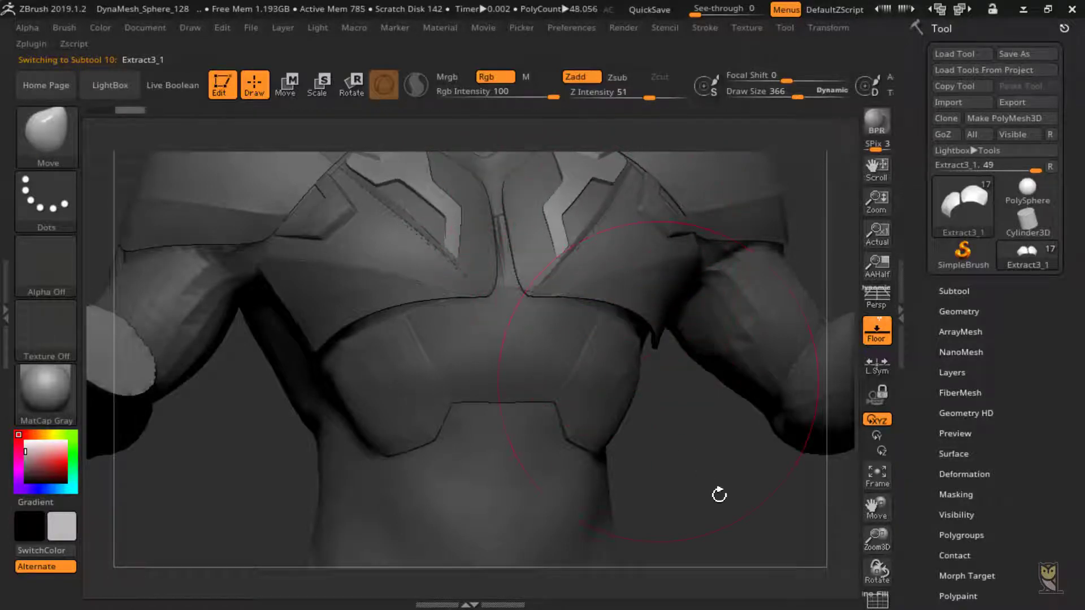
Reshape the outer sides of the Extract3 abdominal plate with the Move brush so it fits beneath the chest armour.
drag(719, 495, 710, 499)
alt+click(599, 389)
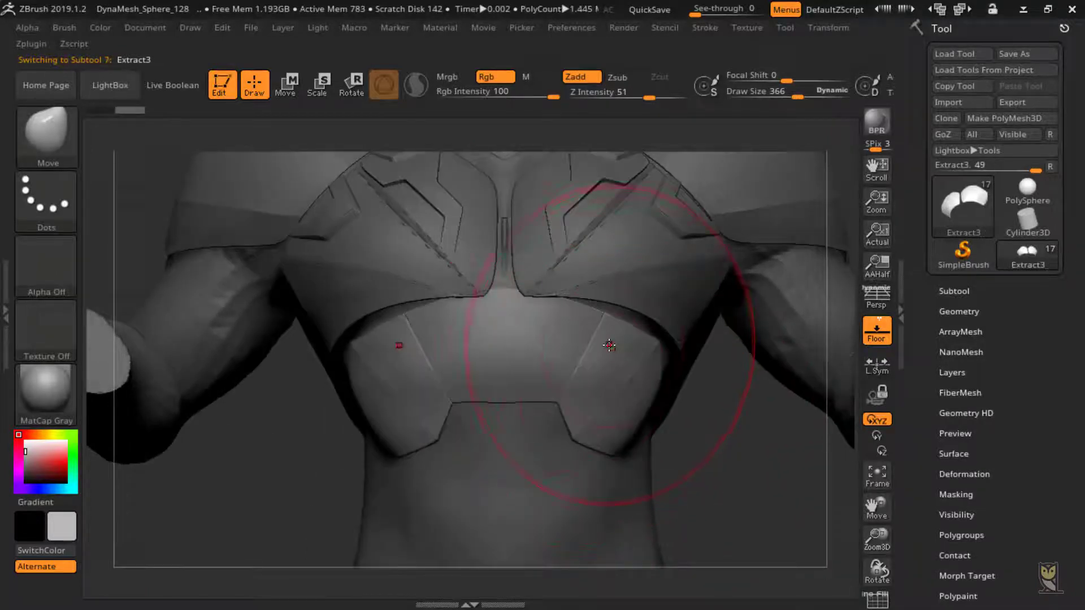
drag(609, 346, 625, 327)
mouse_move(747, 460)
mouse_down()
mouse_move(690, 453)
mouse_move(564, 337)
mouse_move(542, 353)
mouse_up()
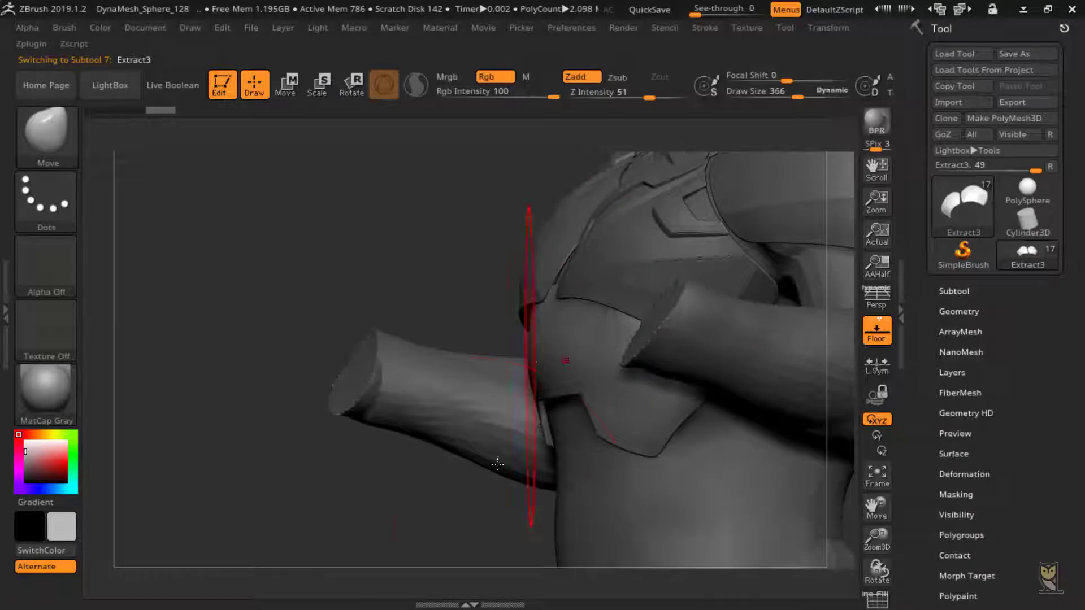
drag(536, 516, 740, 396)
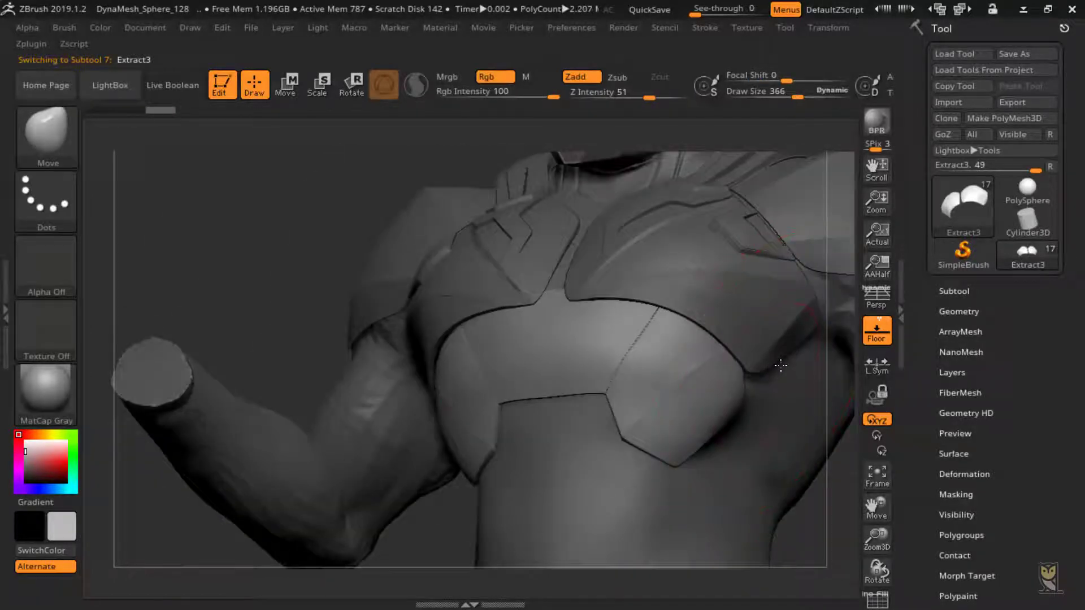
shift+drag(840, 558, 786, 562)
mouse_move(837, 492)
mouse_down()
mouse_move(865, 531)
mouse_move(812, 492)
mouse_move(830, 502)
mouse_move(852, 478)
mouse_up()
drag(847, 442, 799, 327)
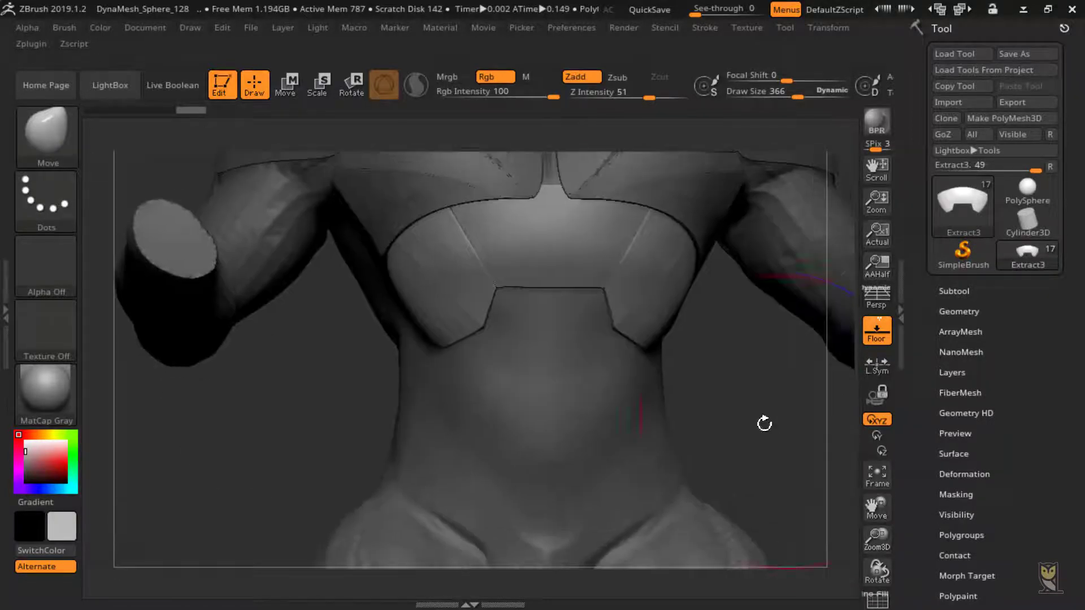
Select the Lecture-09 body and mask the abdomen, waist, flanks and lower back up to the hips.
shift+drag(763, 423, 687, 380)
alt+click(606, 417)
shift+drag(782, 439, 719, 506)
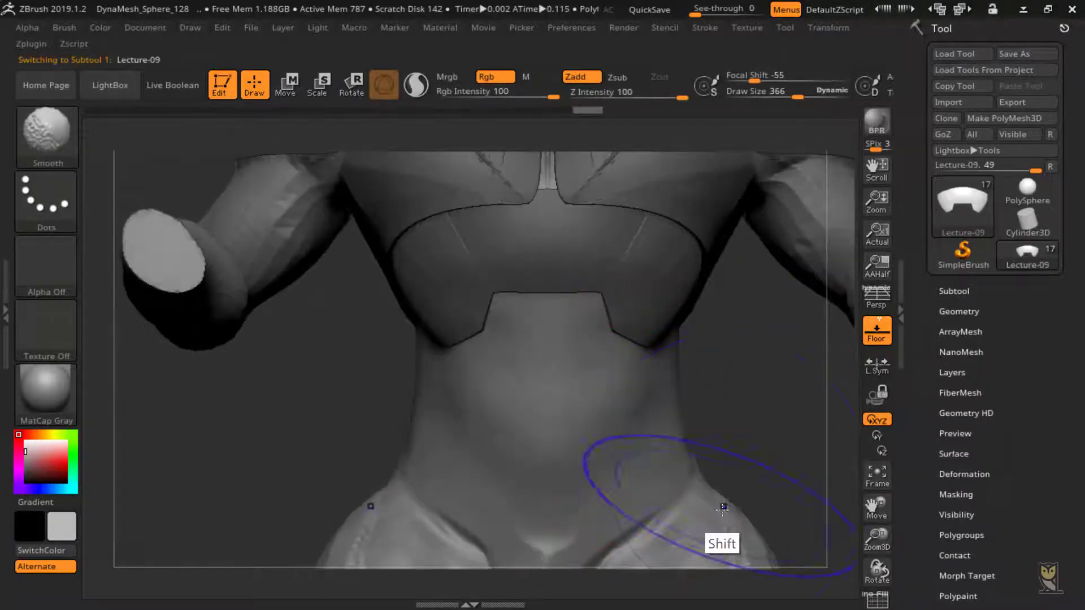
key(ctrl)
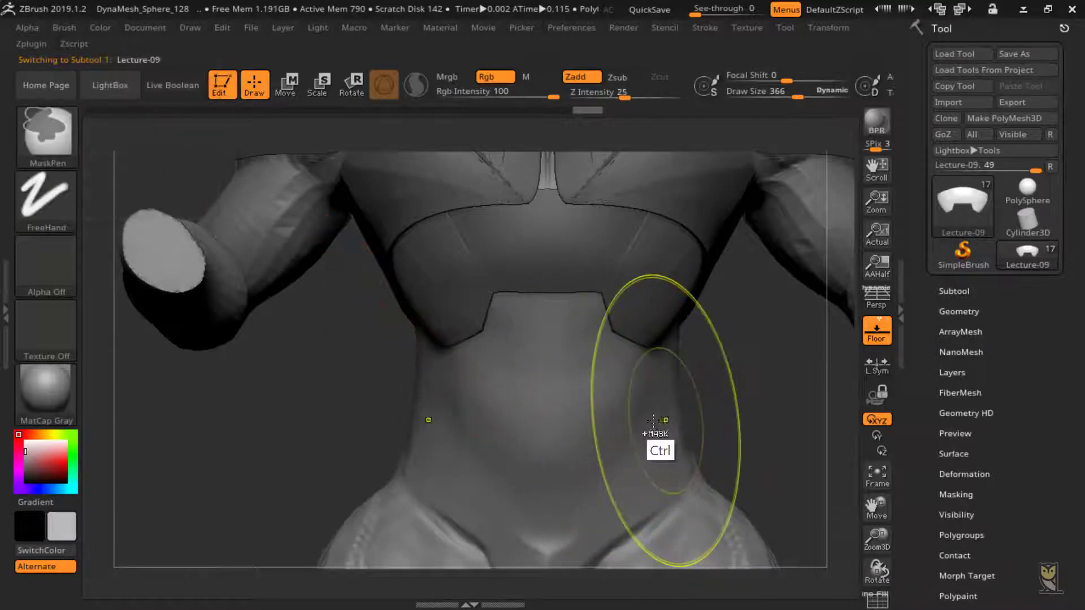
mouse_move(667, 390)
ctrl+mouse_down()
mouse_move(588, 396)
mouse_move(571, 490)
mouse_move(618, 482)
mouse_move(659, 456)
ctrl+mouse_up()
drag(763, 431, 770, 431)
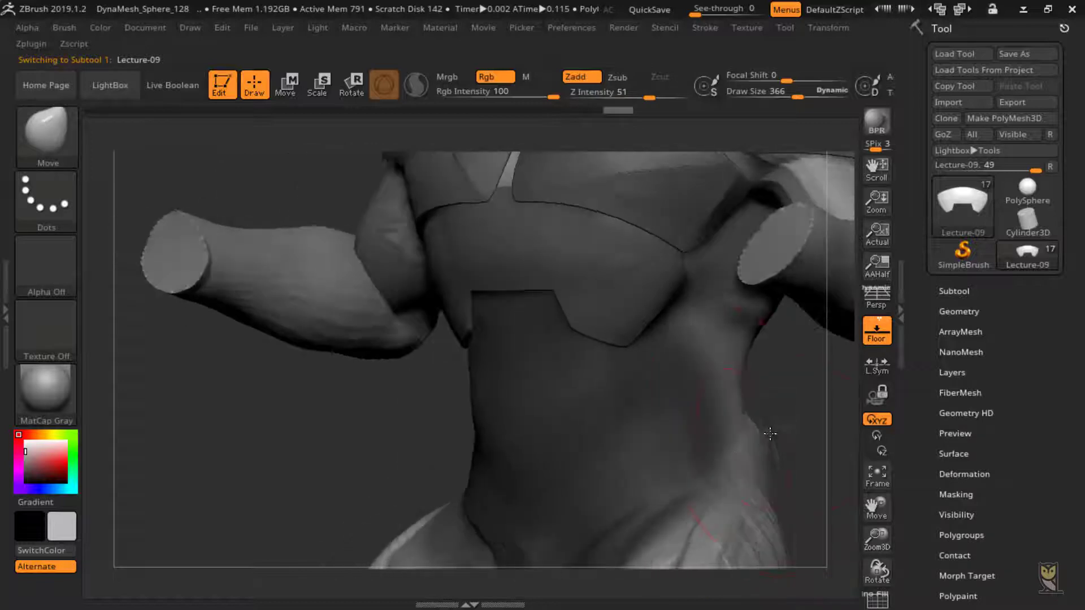
key(ctrl)
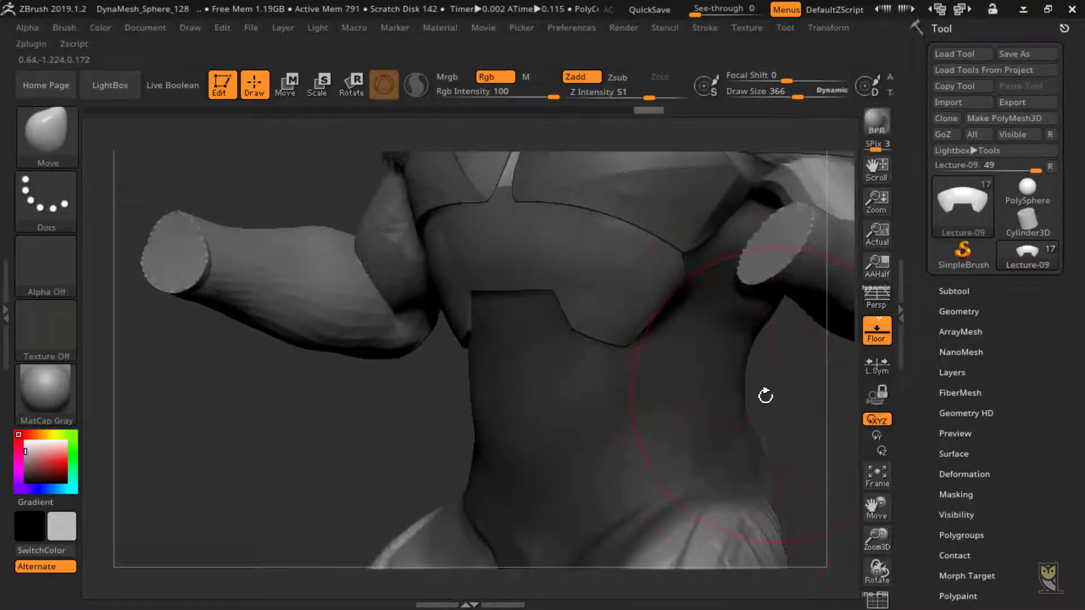
Extract the masked torso area at thickness 0.02 with Double on, and delete all but the outer surface of the new shell.
drag(766, 394, 881, 339)
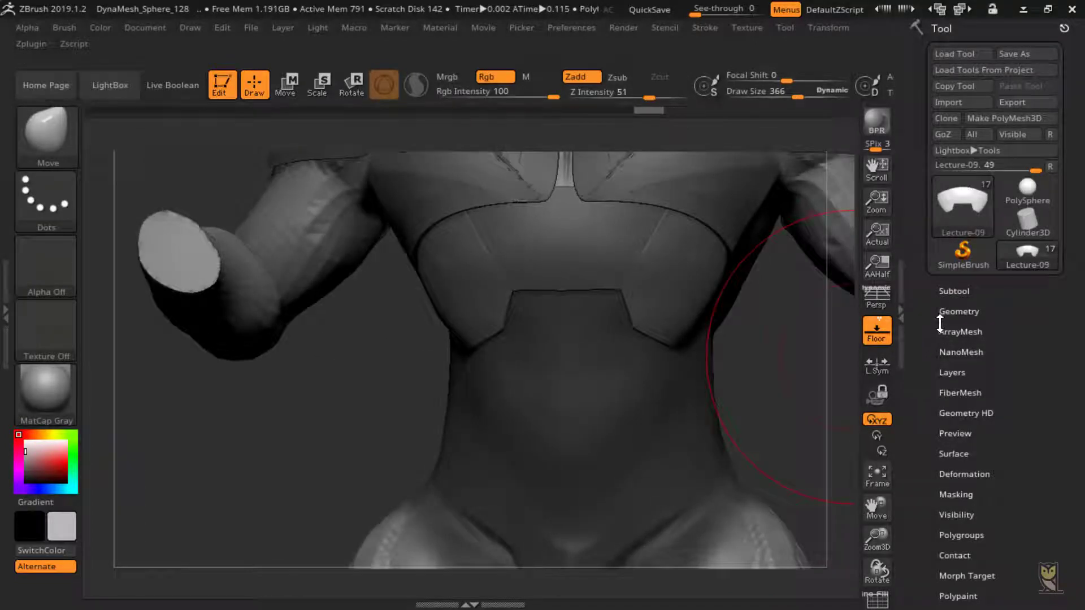
click(951, 289)
scroll(938, 328, down, 5)
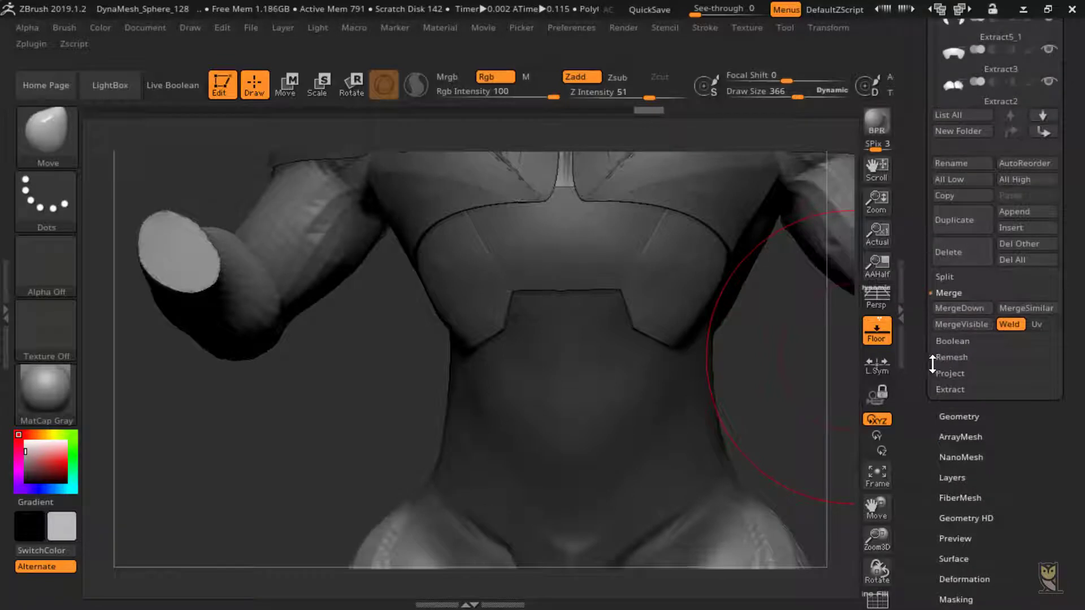
click(949, 389)
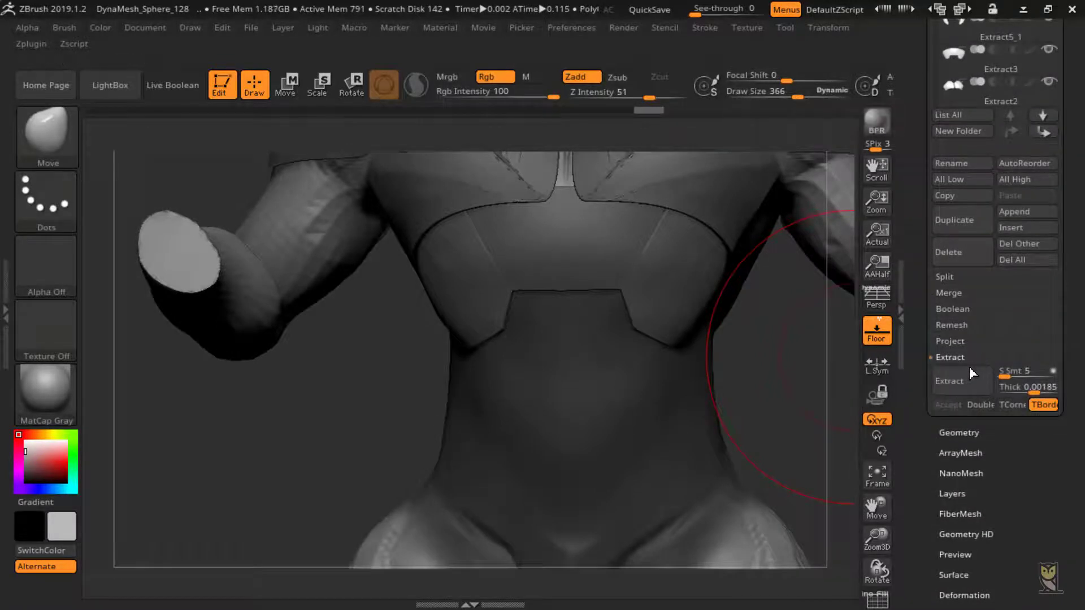
click(947, 405)
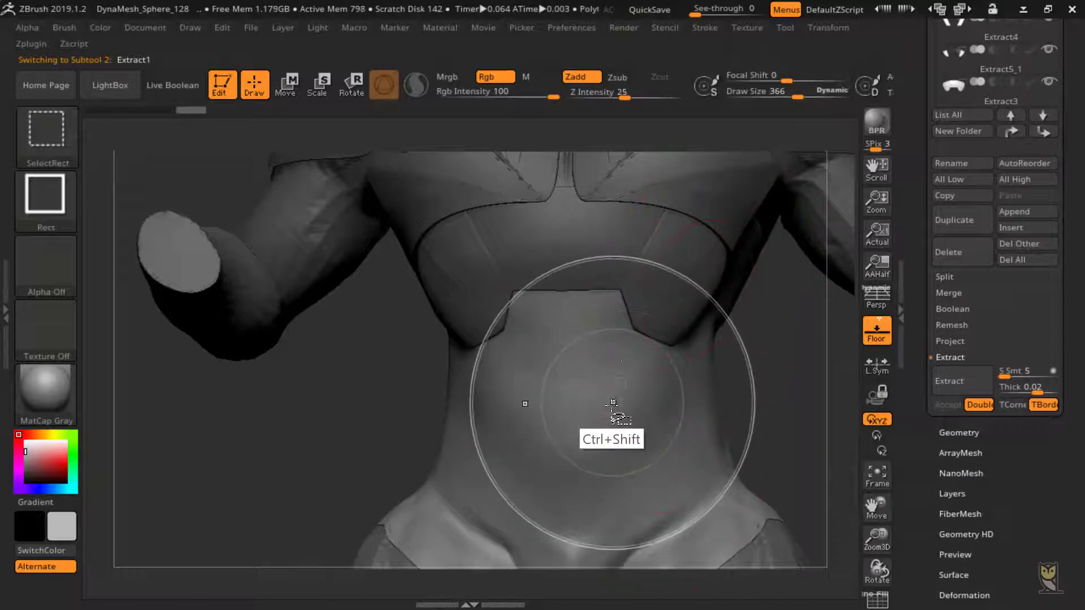
click(973, 429)
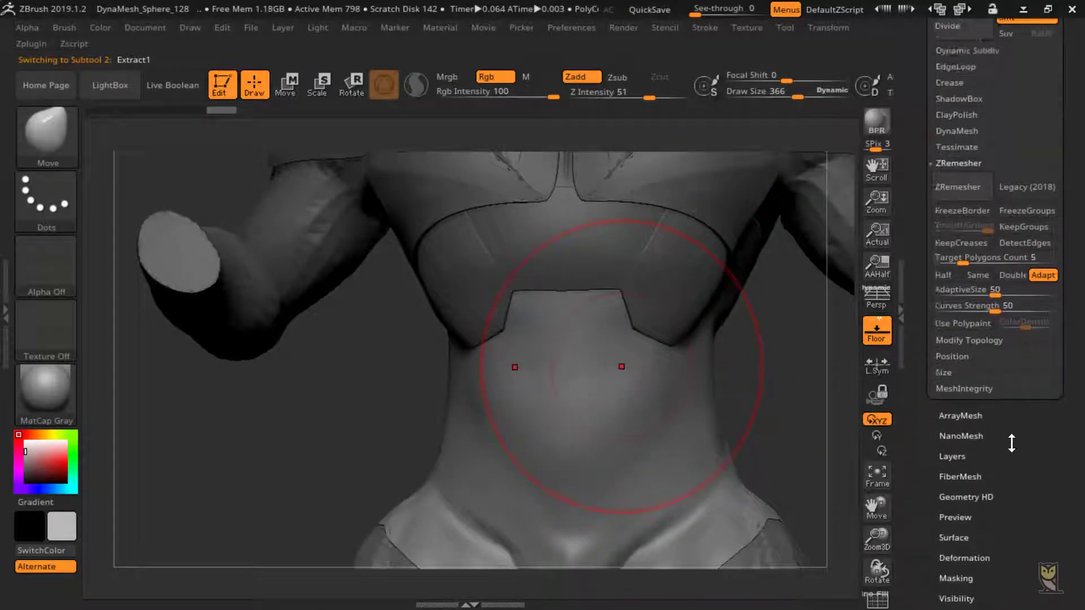
click(970, 407)
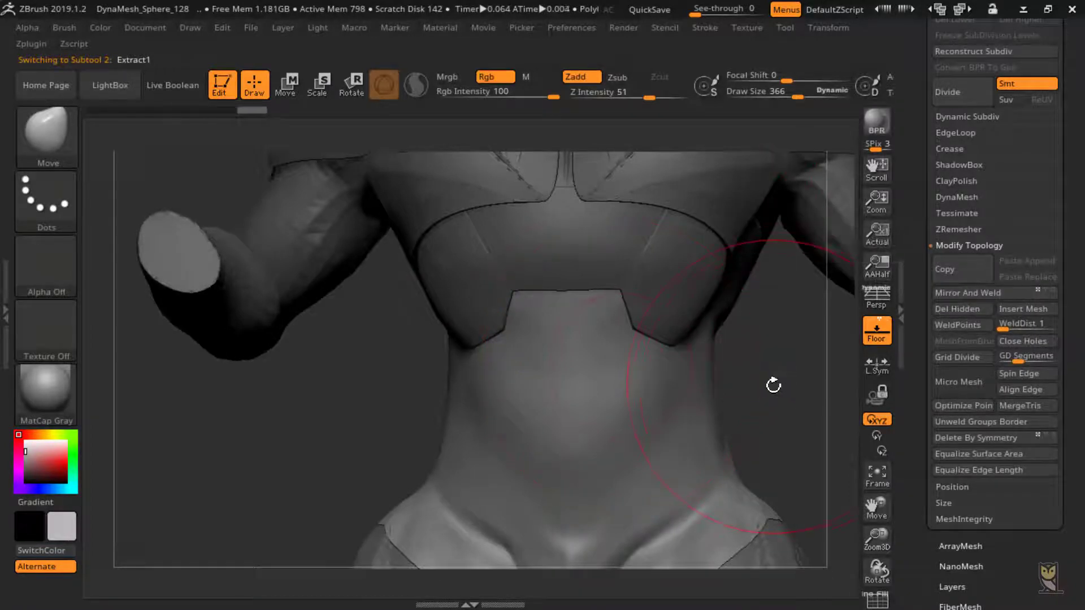
Set the Ctrl+Shift brush to SliceCurve.
mouse_move(775, 383)
mouse_down()
mouse_move(875, 394)
mouse_move(825, 375)
mouse_up()
key(ctrl+shift)
click(43, 142)
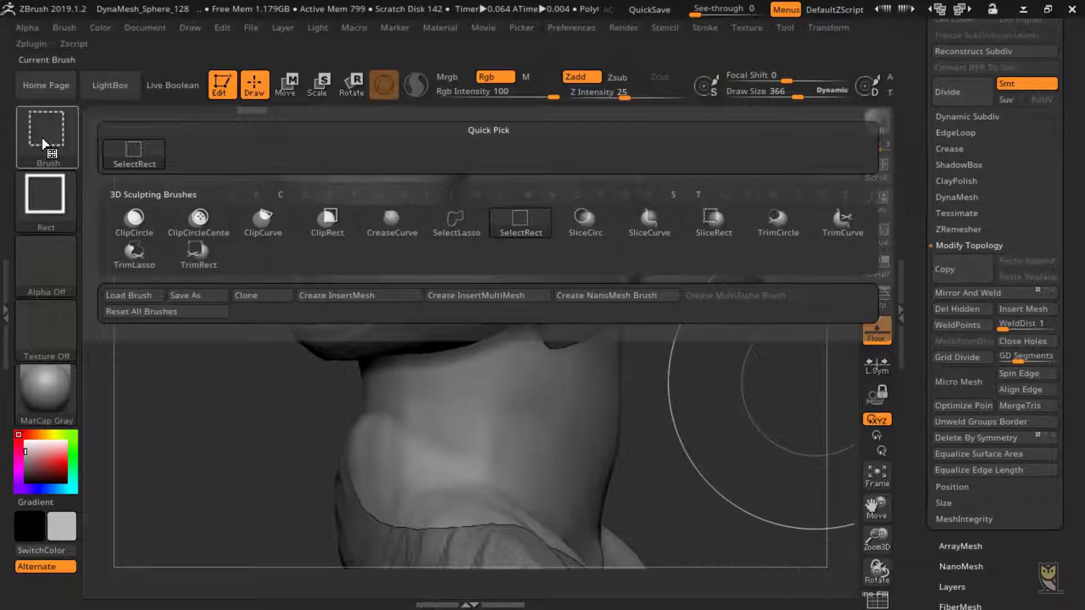
click(658, 226)
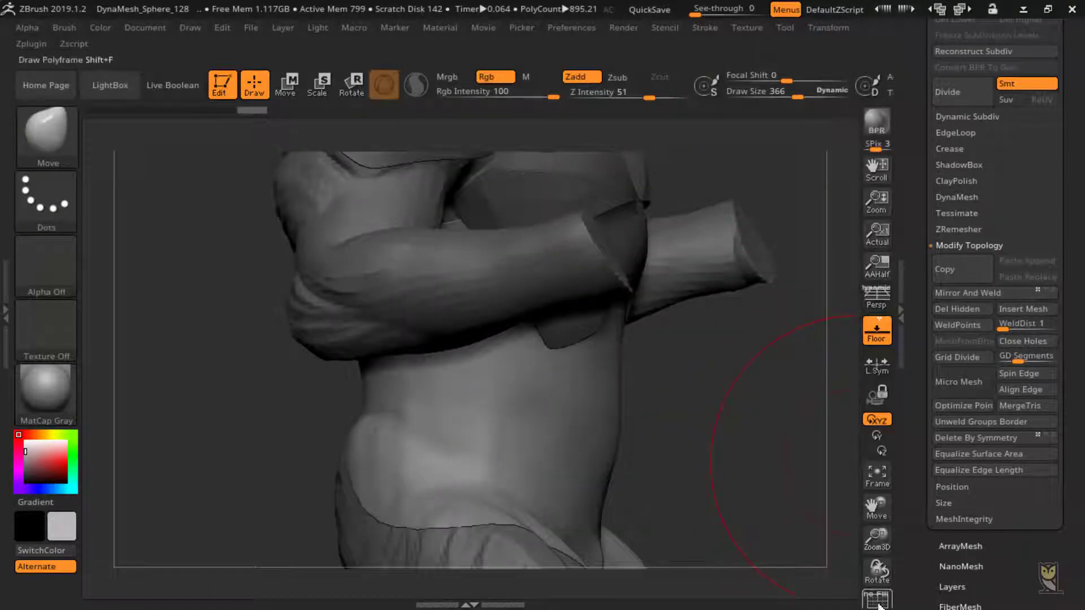
Turn on the polyframe display and hide the Lecture-09 body subtool so only the extracted shell and armour remain.
click(878, 601)
drag(785, 431, 754, 432)
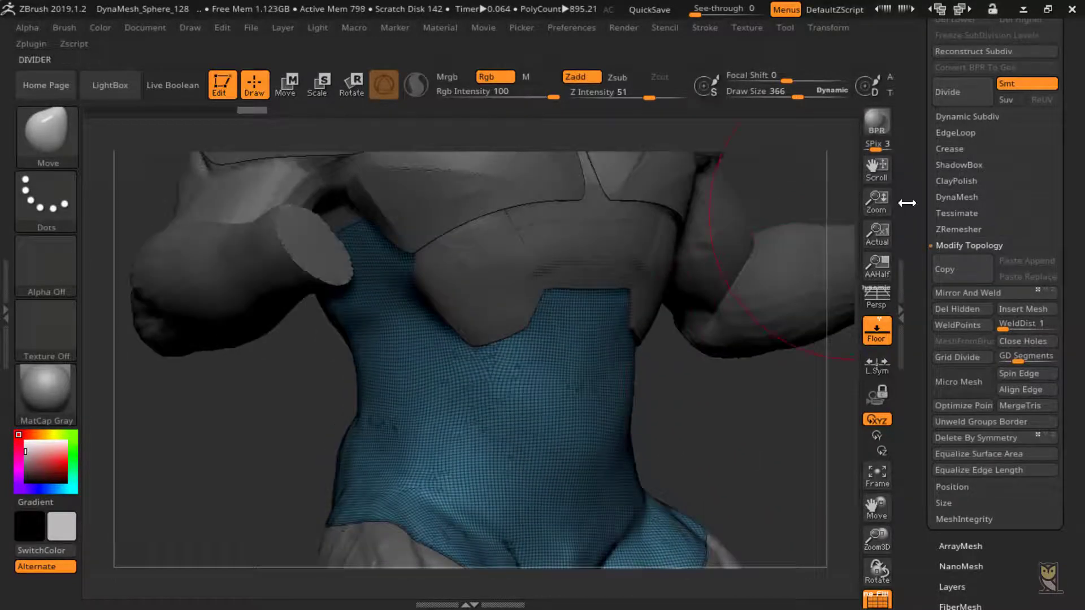
drag(915, 217, 918, 321)
click(958, 143)
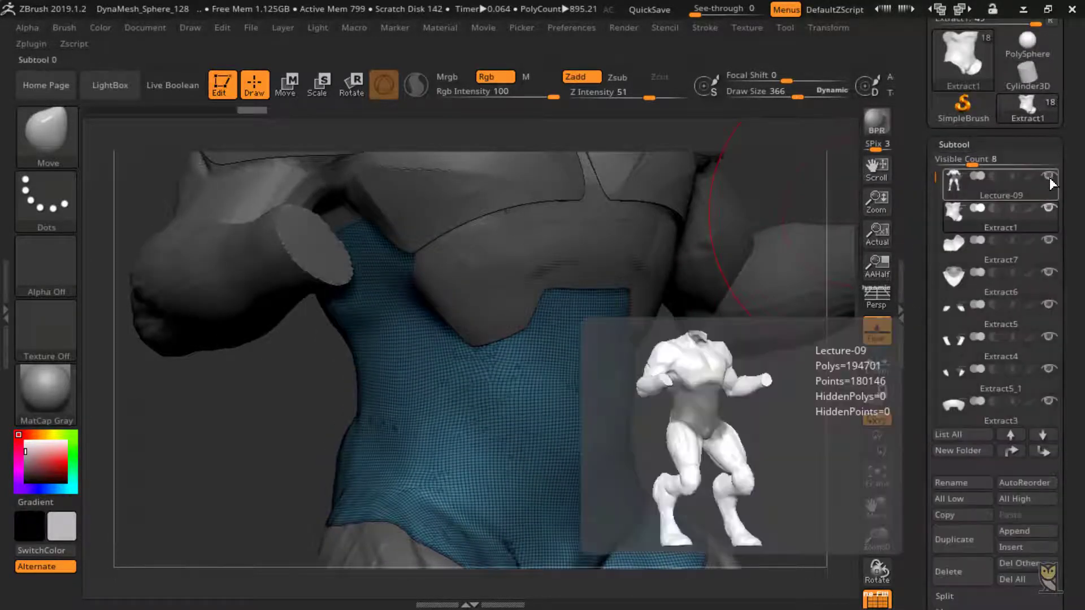
Slice the extracted shell lengthwise in side view and remove the rear portion covering the back and buttocks.
mouse_move(780, 431)
mouse_down()
mouse_move(749, 431)
mouse_move(770, 429)
mouse_up()
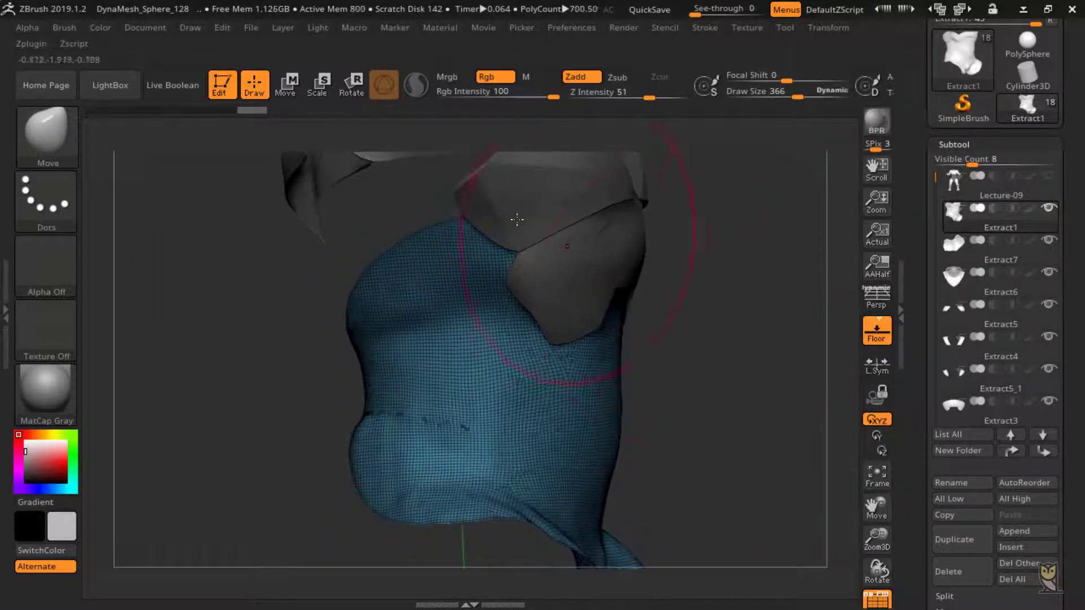
mouse_move(395, 219)
ctrl+shift+mouse_down()
mouse_move(419, 304)
mouse_move(419, 485)
mouse_move(389, 567)
ctrl+shift+mouse_up()
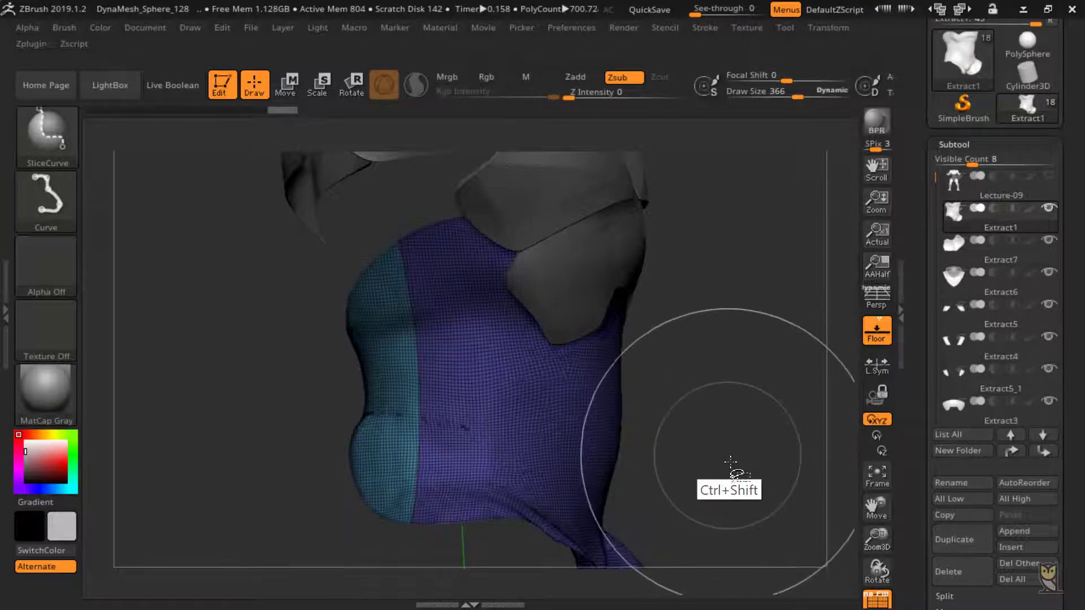
mouse_move(727, 468)
mouse_down()
mouse_move(784, 462)
mouse_move(760, 459)
mouse_up()
Slice the shell along the groin crease from waist to crotch, and isolate the torso without the cut upper-leg piece.
drag(868, 456, 869, 378)
drag(794, 429, 684, 421)
shift+drag(770, 389, 754, 388)
mouse_move(401, 369)
ctrl+shift+mouse_down()
mouse_move(426, 412)
mouse_move(497, 460)
mouse_move(574, 567)
ctrl+shift+mouse_up()
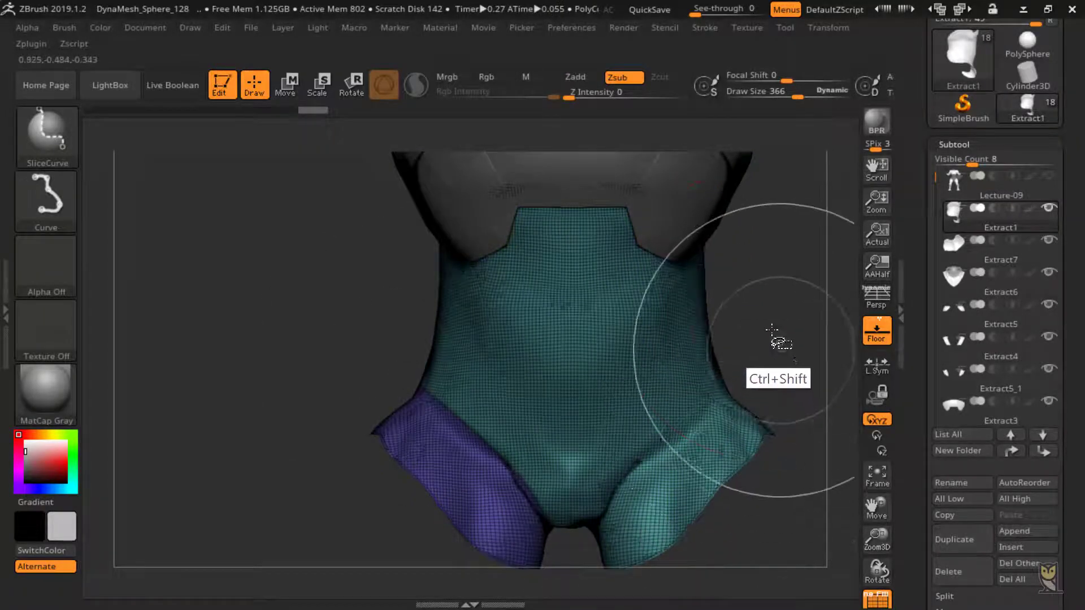
mouse_move(775, 339)
mouse_down()
mouse_move(830, 306)
mouse_move(846, 311)
mouse_move(786, 312)
mouse_up()
ctrl+shift+click(583, 347)
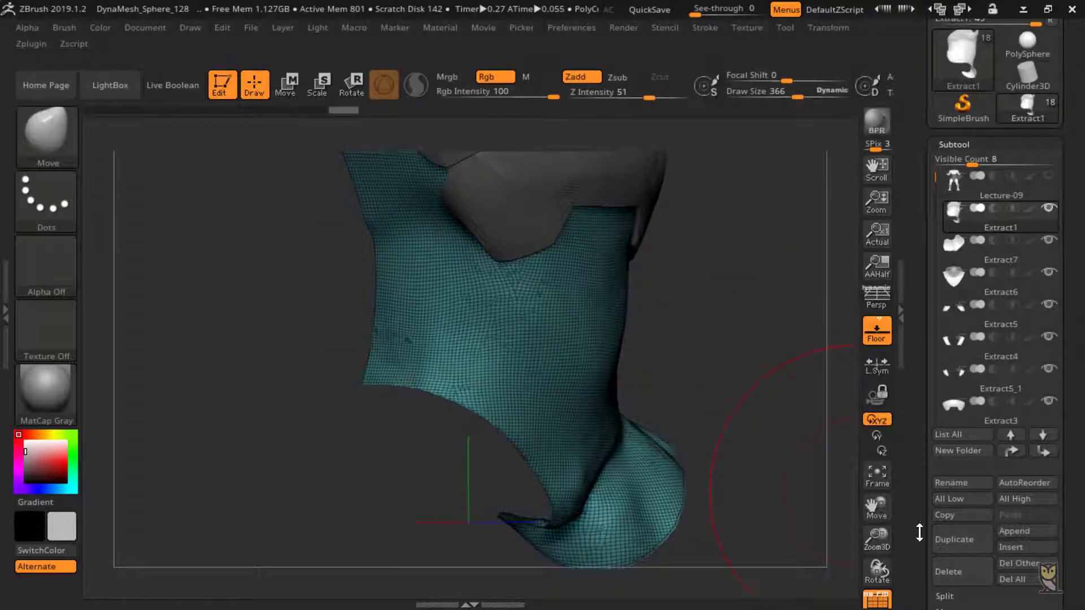
Delete the hidden upper-leg piece and mirror and weld the shell so both sides share the trimmed leg opening.
drag(920, 533, 911, 439)
click(961, 408)
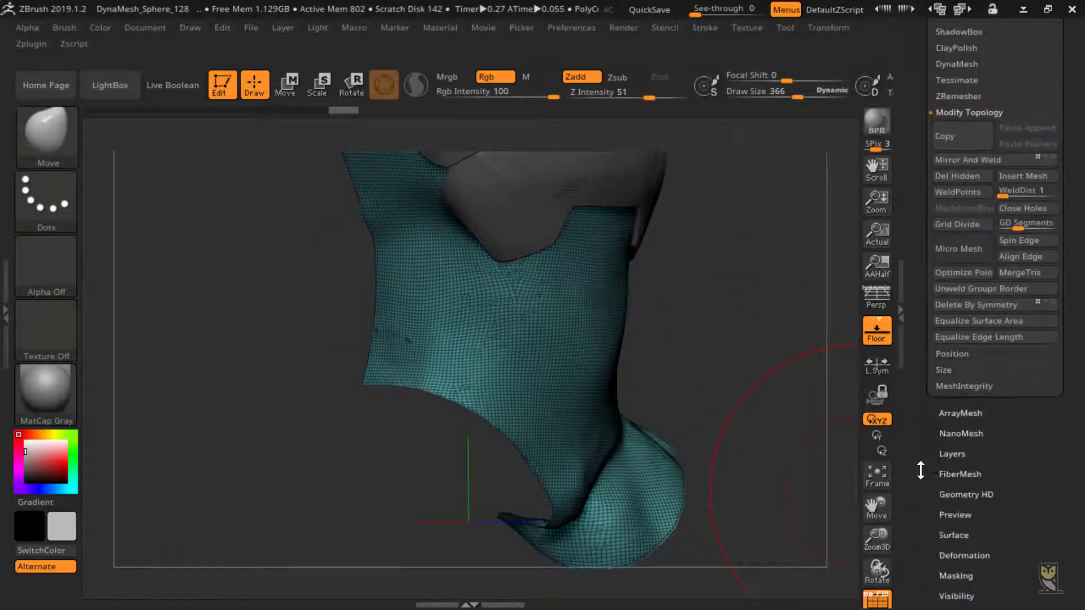
scroll(961, 345, up, 3)
click(970, 332)
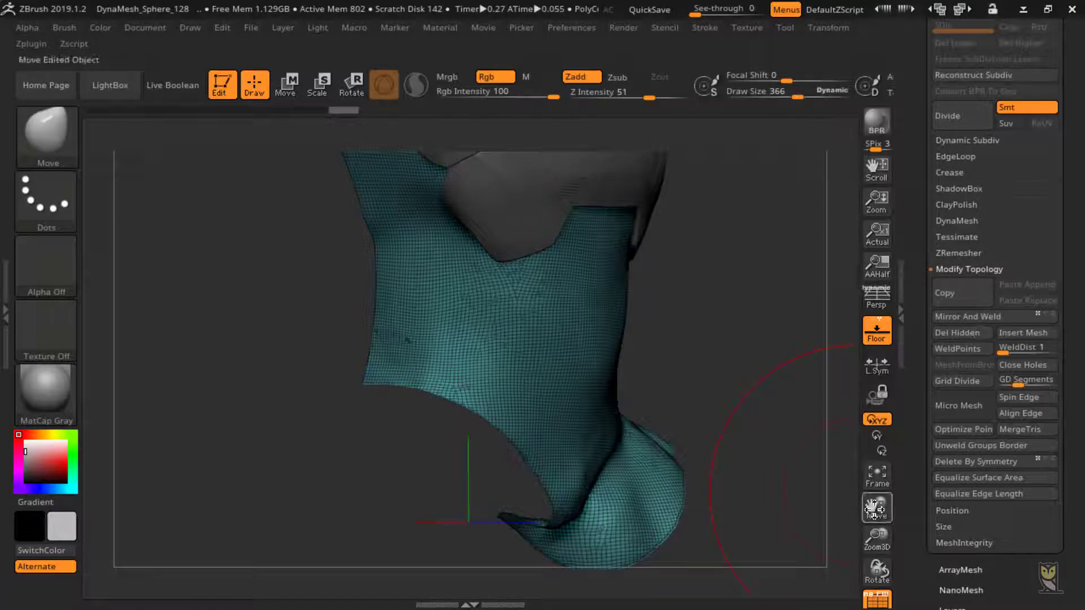
drag(855, 525, 797, 422)
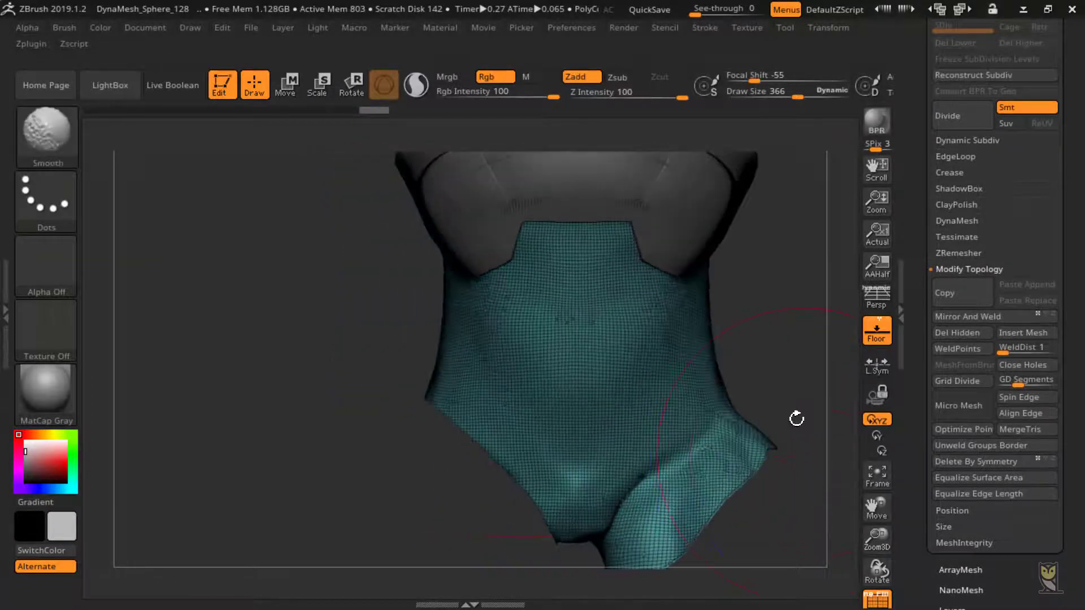
click(1004, 316)
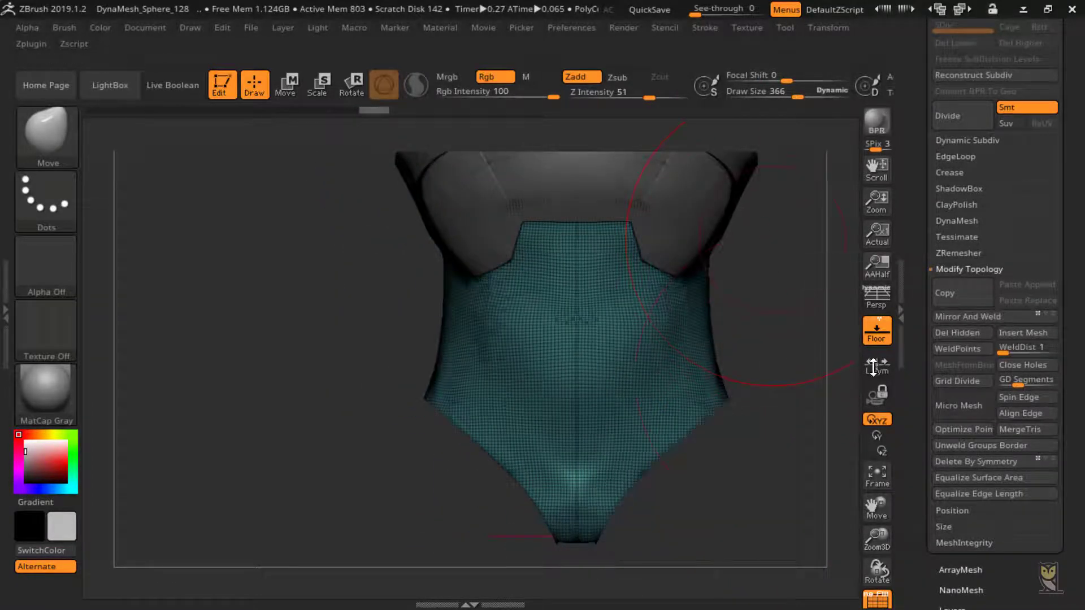
Slice off the strip of the shell below the armpit and delete it.
drag(777, 377, 807, 349)
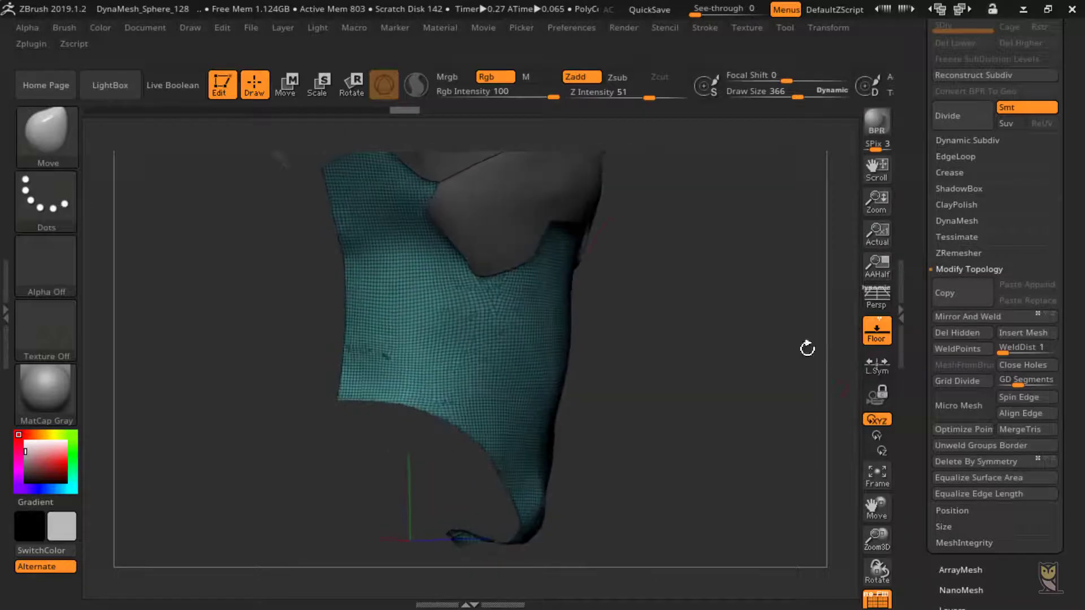
drag(881, 574, 359, 296)
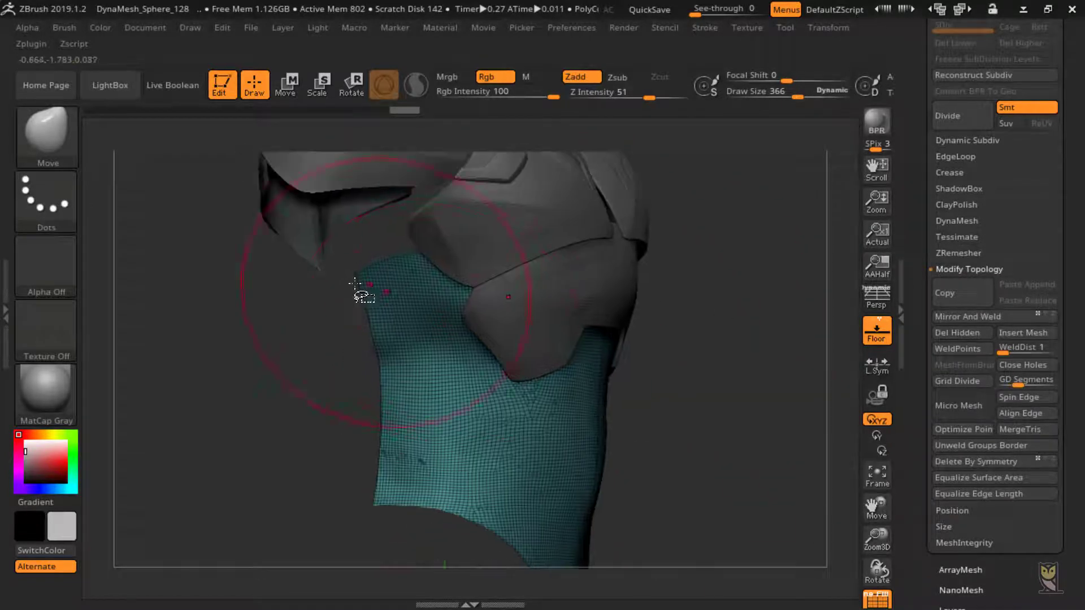
key(ctrl+shift)
drag(445, 260, 459, 246)
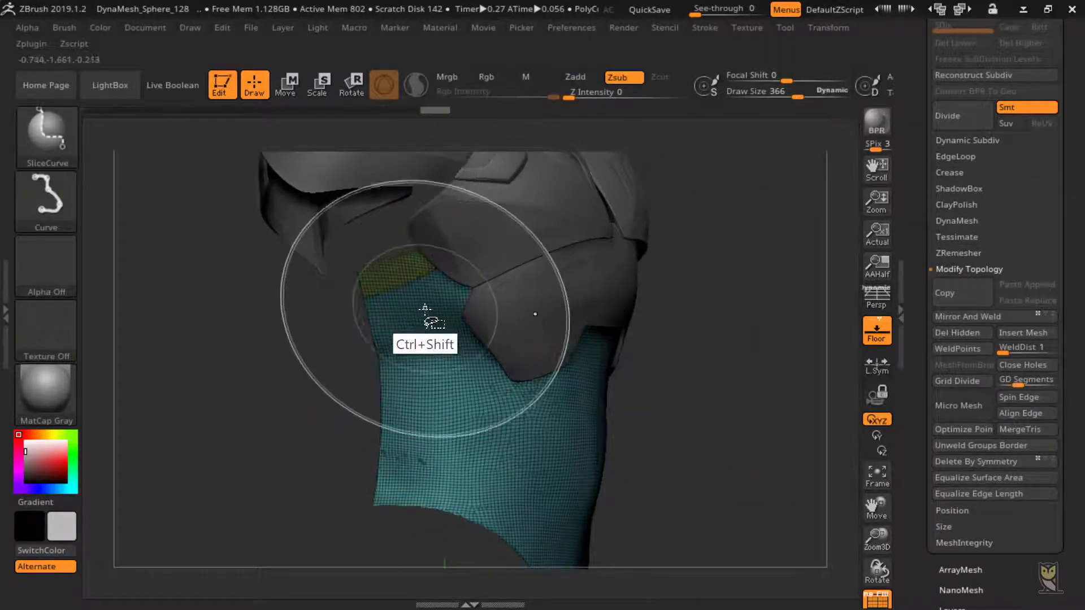
click(975, 333)
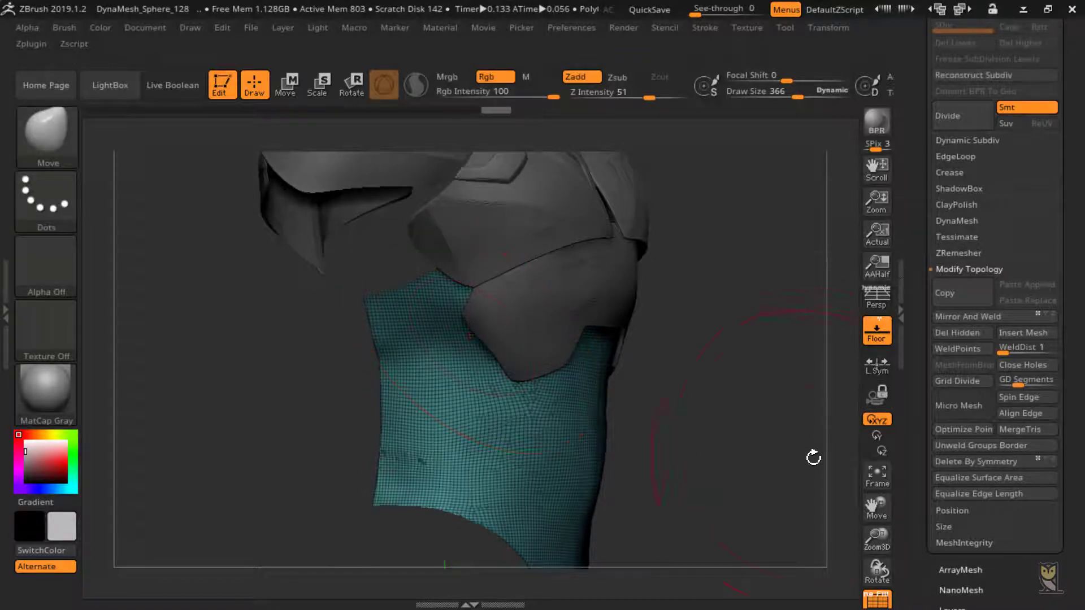
Slice the shell in front view with a curve from beneath the chest armour to the crotch, separating one side panel.
mouse_move(814, 453)
mouse_down()
mouse_move(790, 458)
mouse_move(814, 458)
mouse_up()
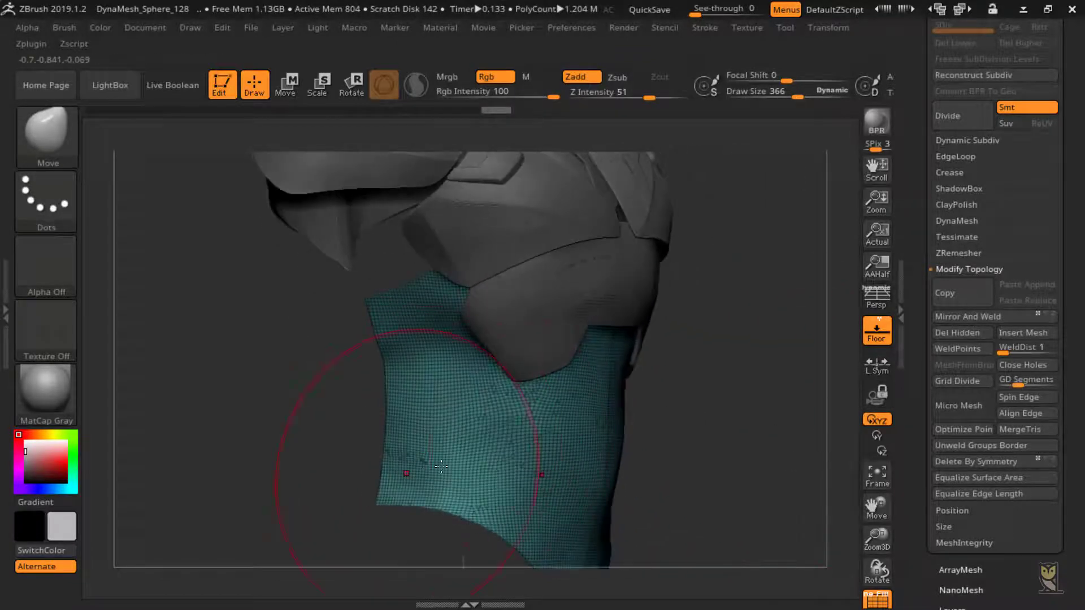
mouse_move(736, 471)
shift+mouse_down()
mouse_move(721, 477)
mouse_move(729, 468)
shift+mouse_up()
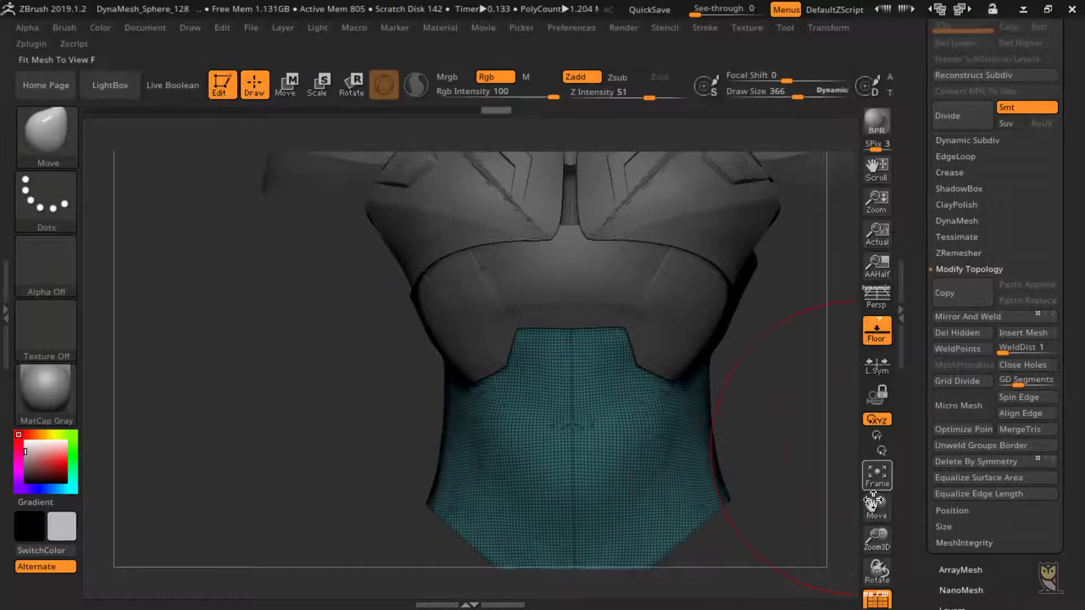
shift+drag(859, 466, 814, 459)
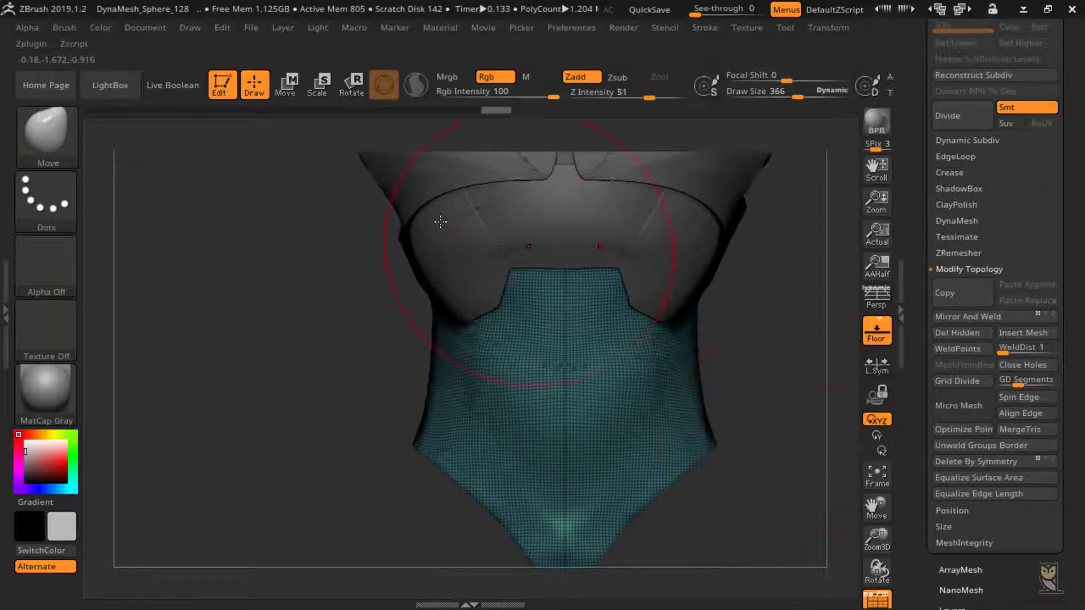
mouse_move(437, 214)
ctrl+shift+mouse_down()
mouse_move(475, 312)
mouse_move(517, 524)
ctrl+shift+mouse_up()
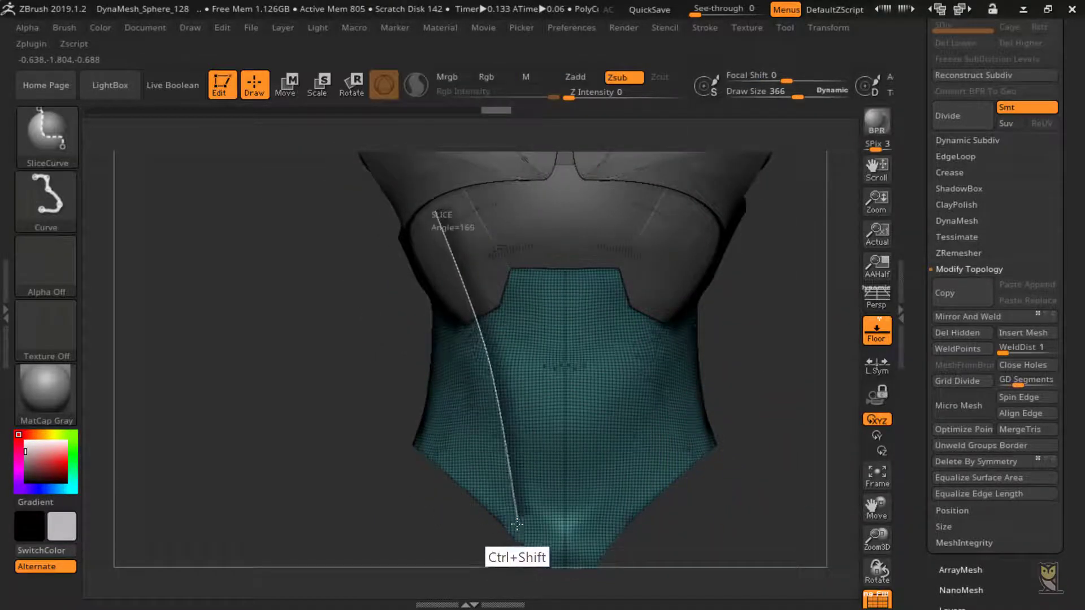
ctrl+shift+drag(513, 563, 516, 566)
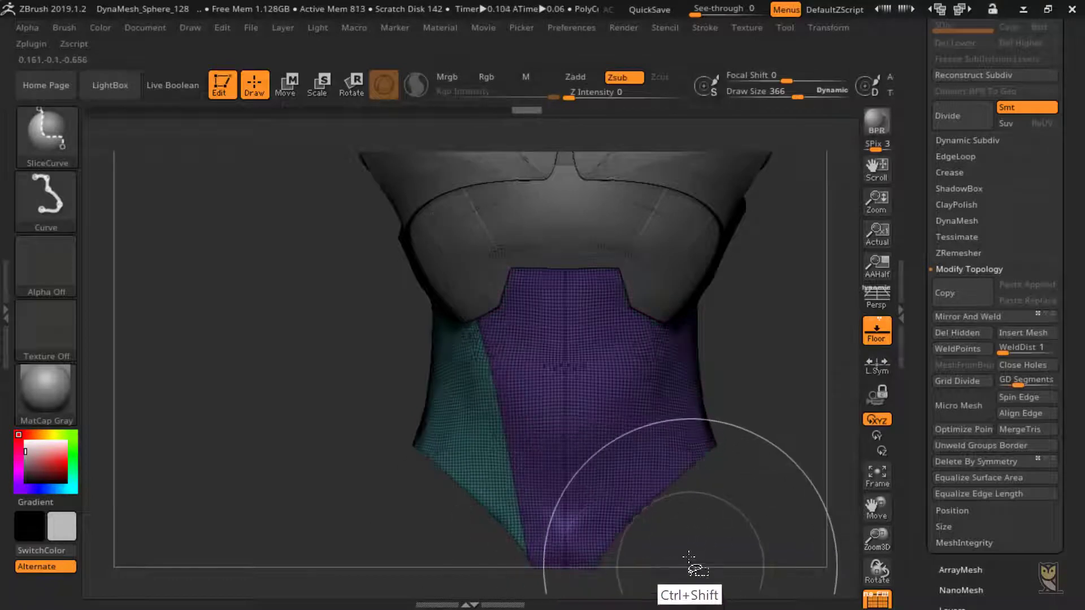
Isolate the front section of the shell and slice it vertically just beside the centre line.
ctrl+shift+click(572, 318)
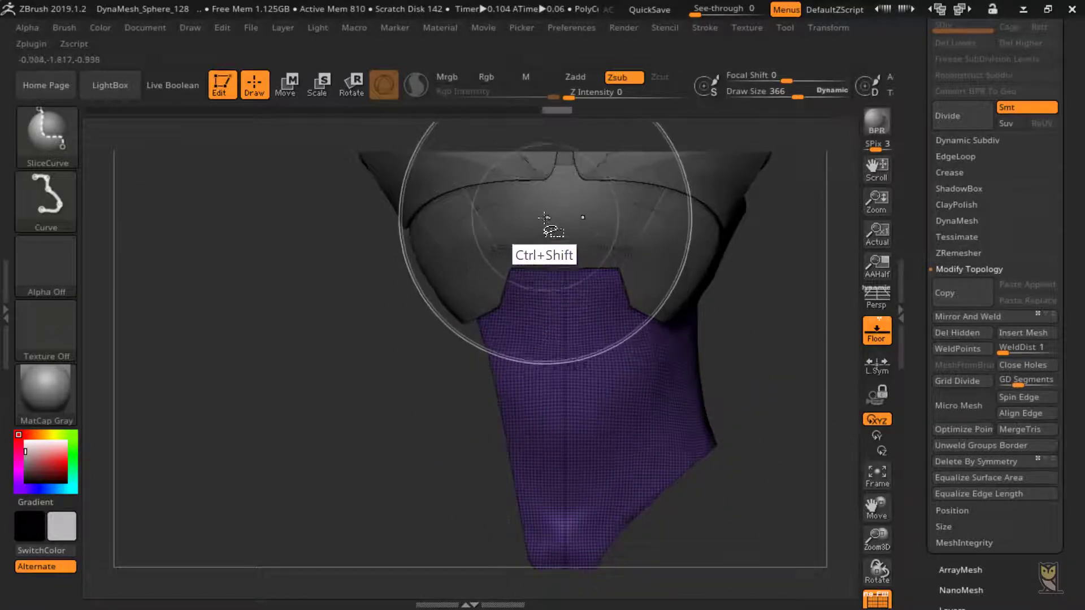
mouse_move(549, 460)
ctrl+shift+mouse_down()
mouse_move(522, 599)
mouse_move(546, 595)
ctrl+shift+mouse_up()
drag(754, 521, 719, 448)
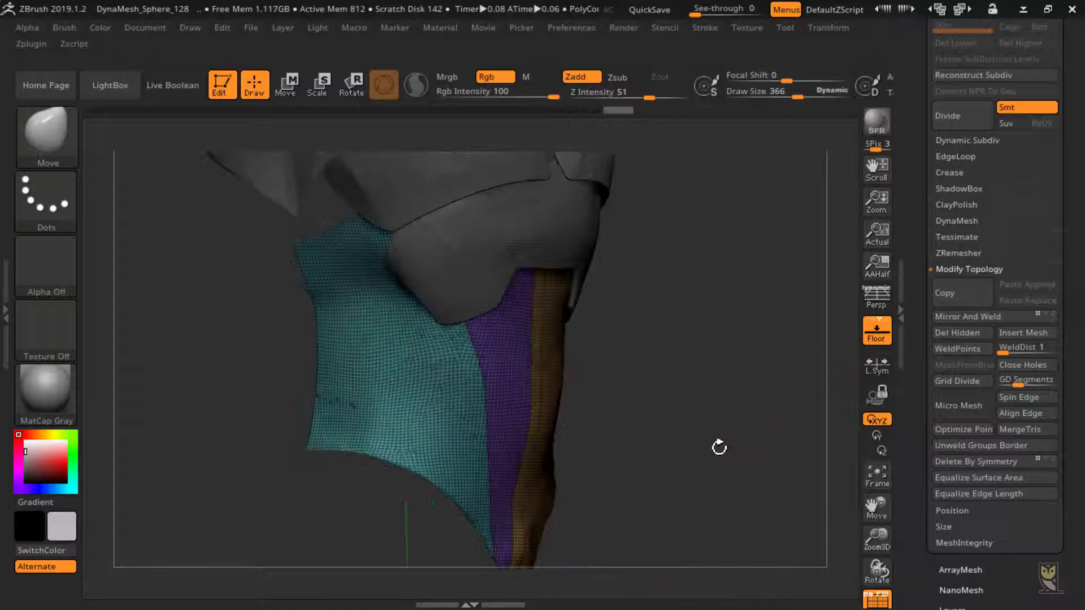
Isolate the side panel and slice across its upper part with an angled line that follows the chest armour's lower edge.
ctrl+shift+click(356, 260)
ctrl+shift+drag(260, 326, 370, 287)
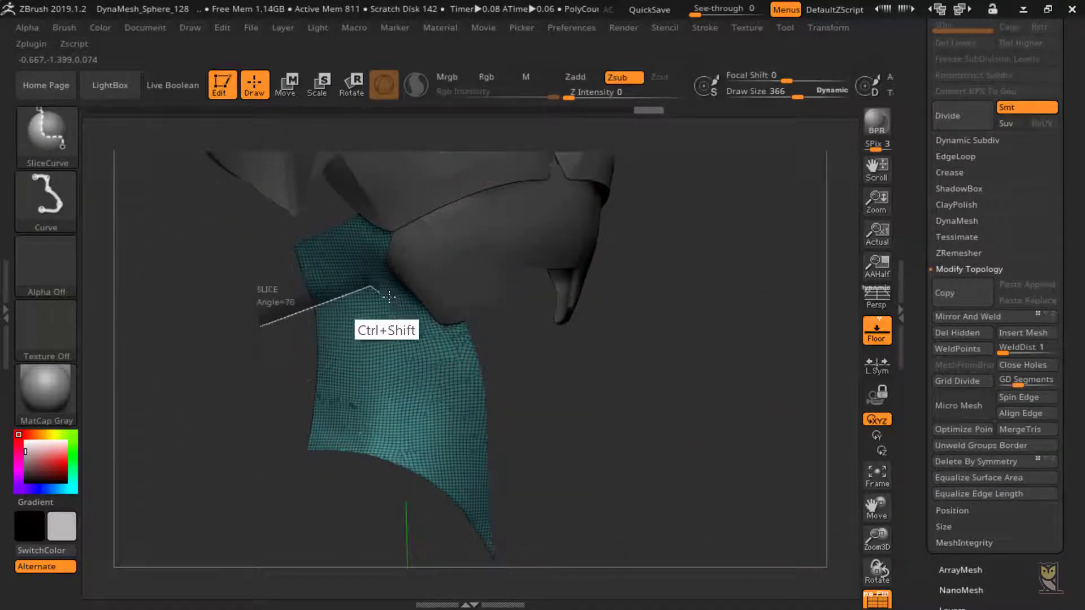
ctrl+shift+drag(549, 311, 550, 310)
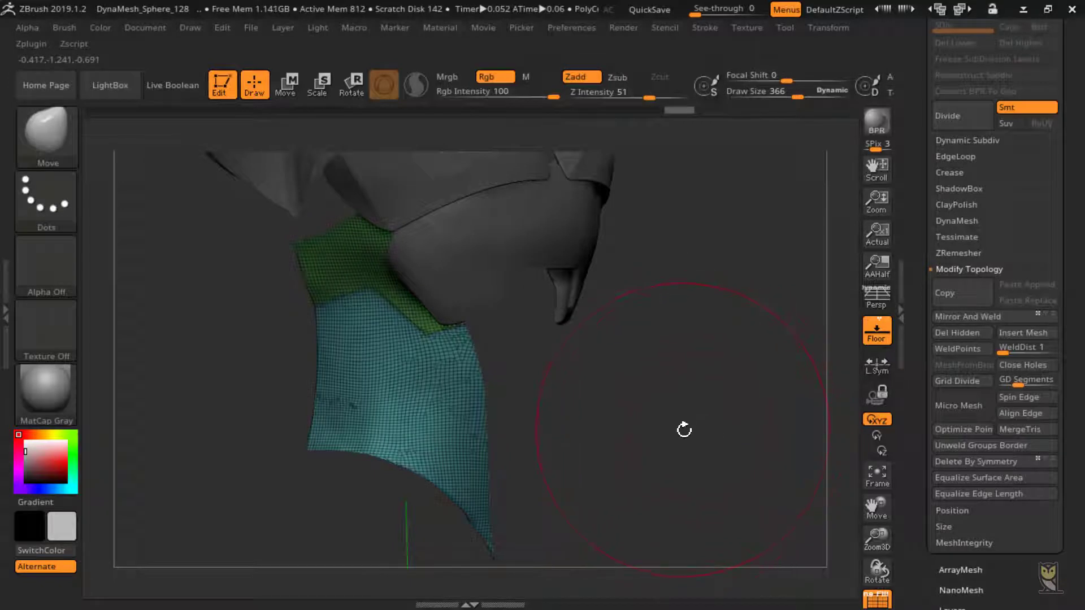
Isolate the lower side panel of the shell and slice it lengthwise twice, dividing it into three strips.
ctrl+shift+click(755, 444)
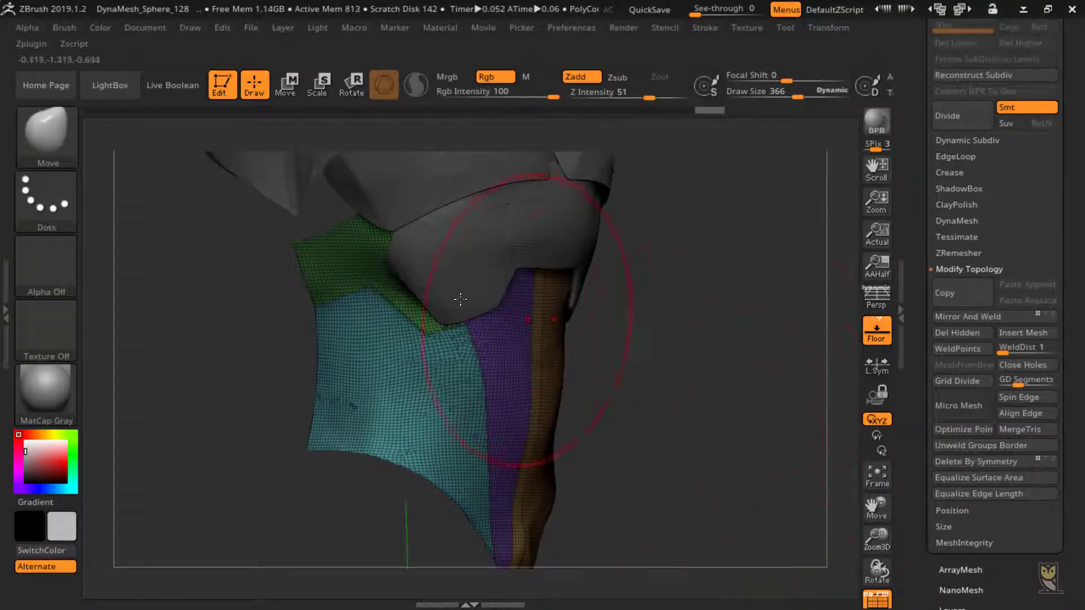
mouse_move(760, 385)
mouse_down()
mouse_move(775, 387)
mouse_move(747, 378)
mouse_up()
ctrl+shift+click(396, 316)
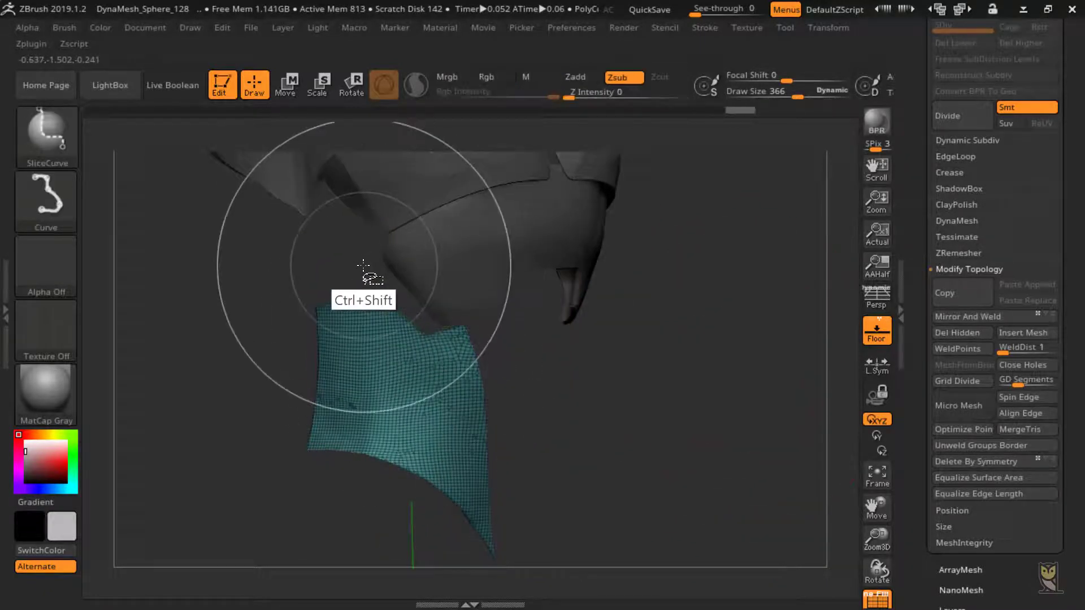
ctrl+shift+drag(364, 271, 392, 585)
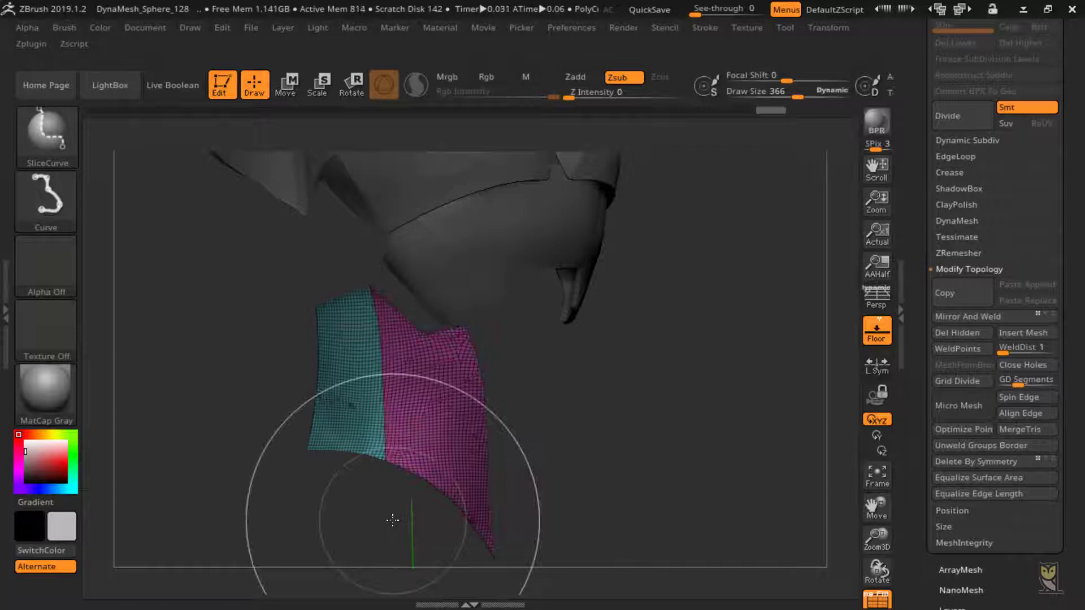
ctrl+shift+click(634, 412)
ctrl+shift+click(424, 308)
ctrl+shift+drag(424, 308, 429, 358)
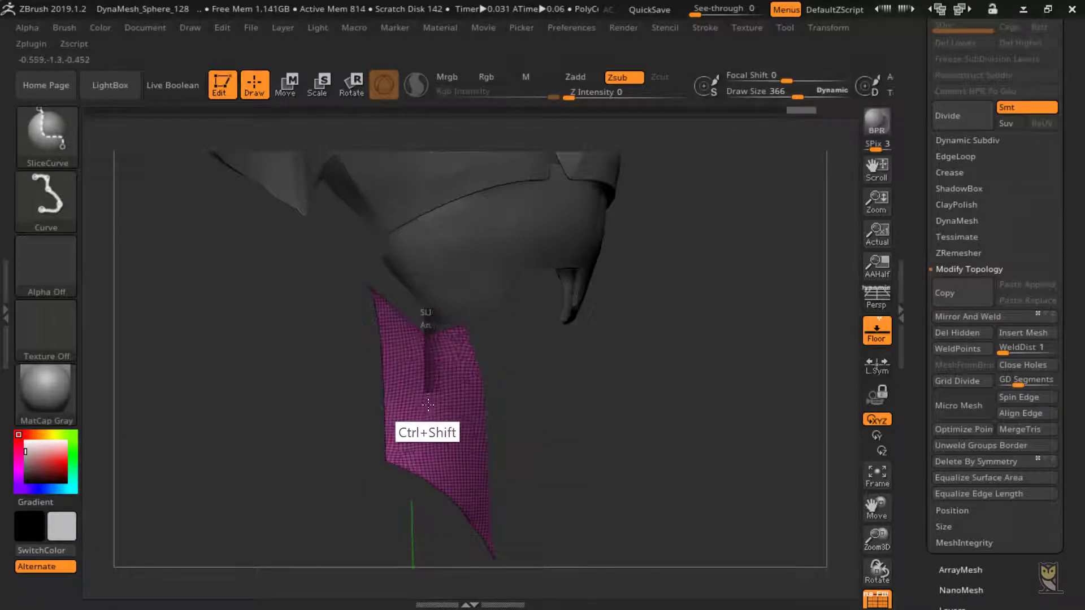
ctrl+shift+drag(426, 495, 416, 582)
ctrl+shift+click(796, 451)
drag(796, 451, 802, 337)
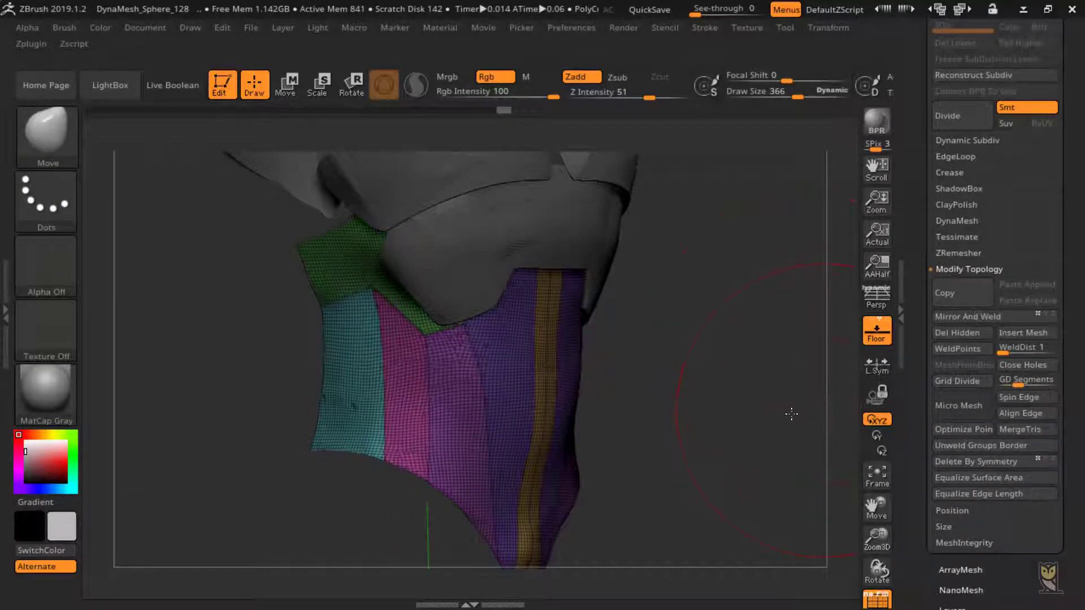
Isolate the narrow centre strip of the shell in front view and slice it crosswise into seven short segments.
mouse_move(791, 414)
mouse_down()
mouse_move(779, 412)
mouse_move(816, 424)
mouse_up()
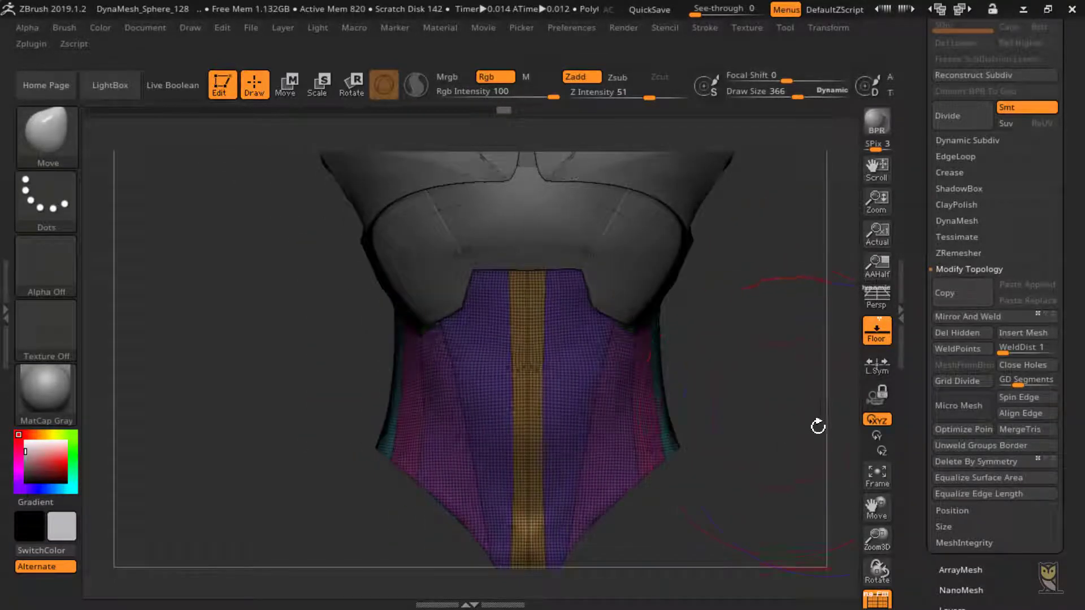
ctrl+shift+click(525, 324)
mouse_move(484, 320)
ctrl+shift+mouse_down()
mouse_move(619, 326)
mouse_move(630, 315)
ctrl+shift+mouse_up()
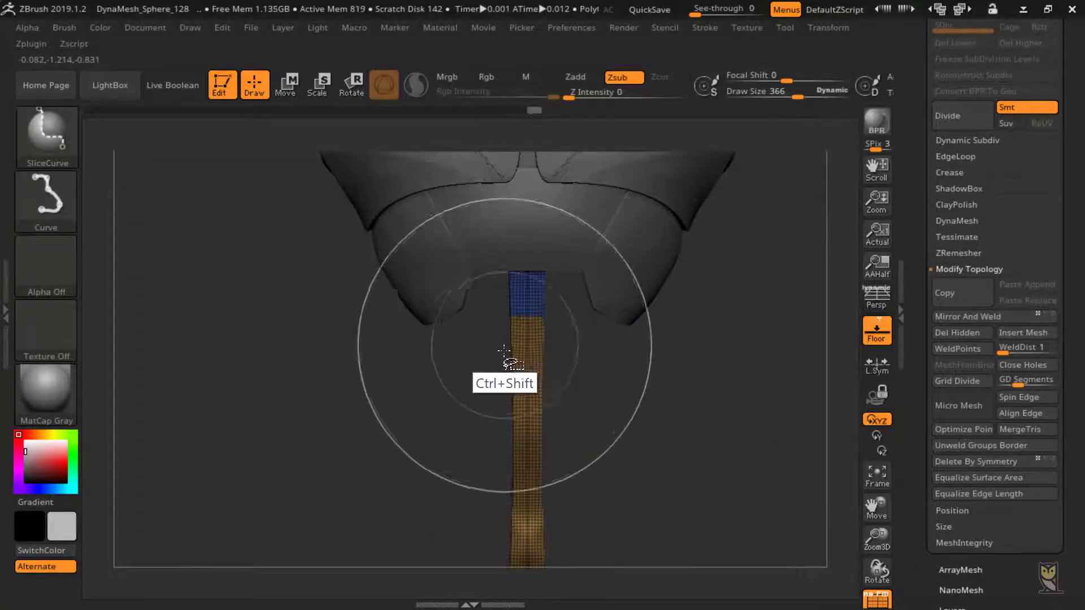
mouse_move(484, 351)
ctrl+shift+mouse_down()
mouse_move(636, 334)
mouse_move(654, 352)
ctrl+shift+mouse_up()
ctrl+shift+drag(474, 400, 628, 398)
ctrl+shift+drag(482, 445, 626, 446)
ctrl+shift+drag(480, 496, 599, 496)
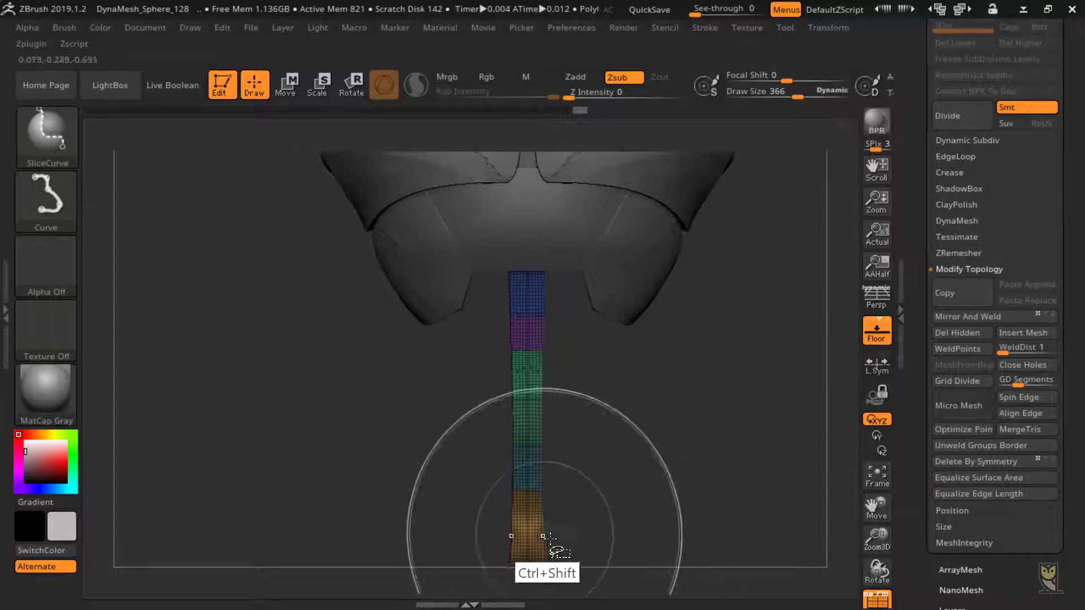
ctrl+shift+drag(480, 490, 616, 484)
ctrl+shift+drag(489, 529, 630, 516)
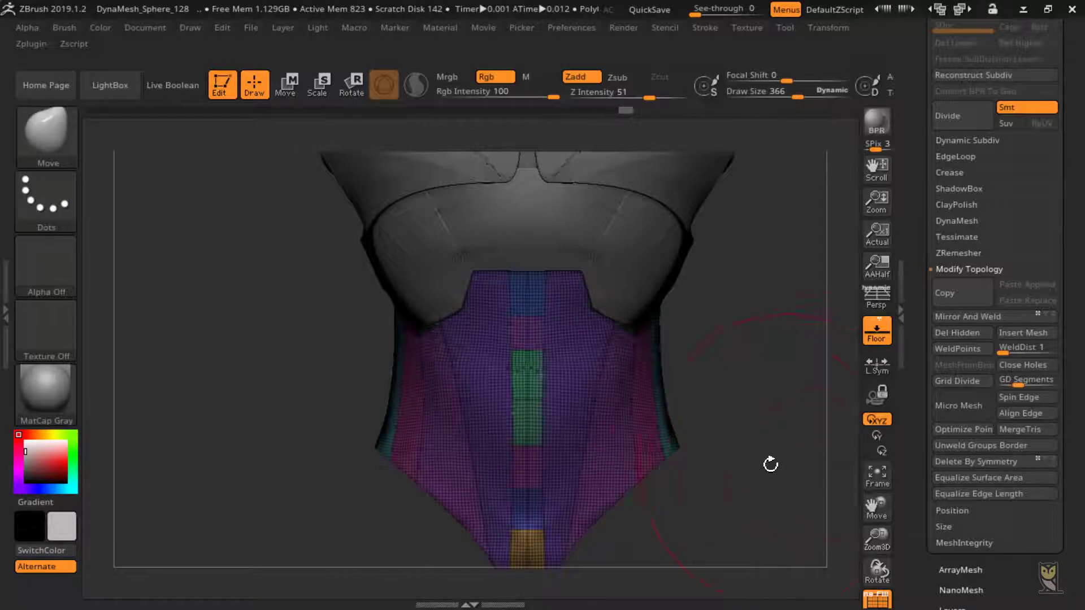
Isolate the panels flanking the centre strip and cut two diagonal slices across them, sloping down toward the centre line.
drag(768, 460, 780, 476)
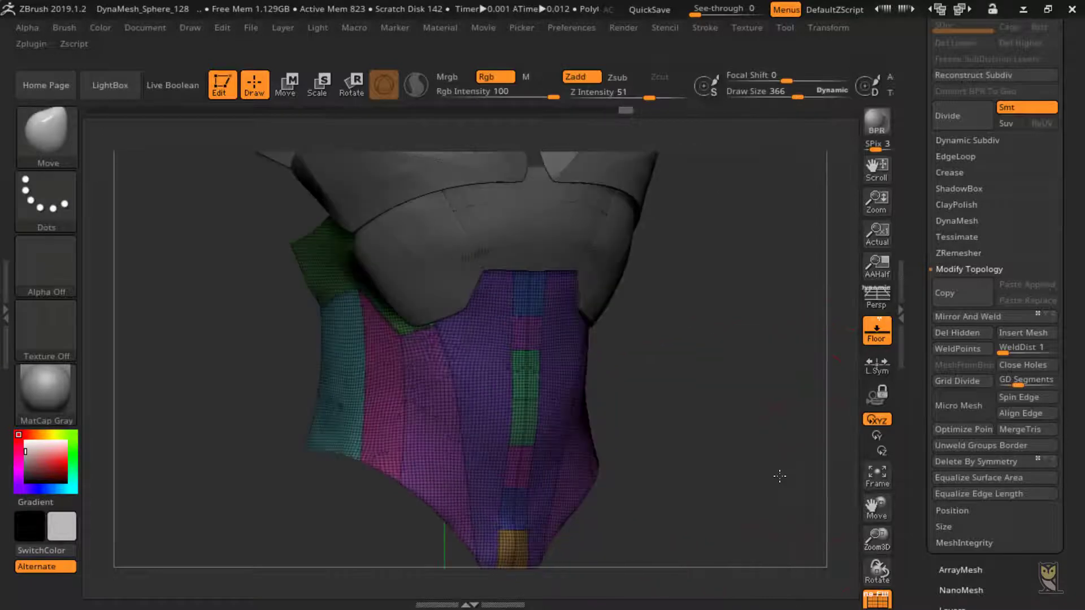
drag(871, 502, 875, 505)
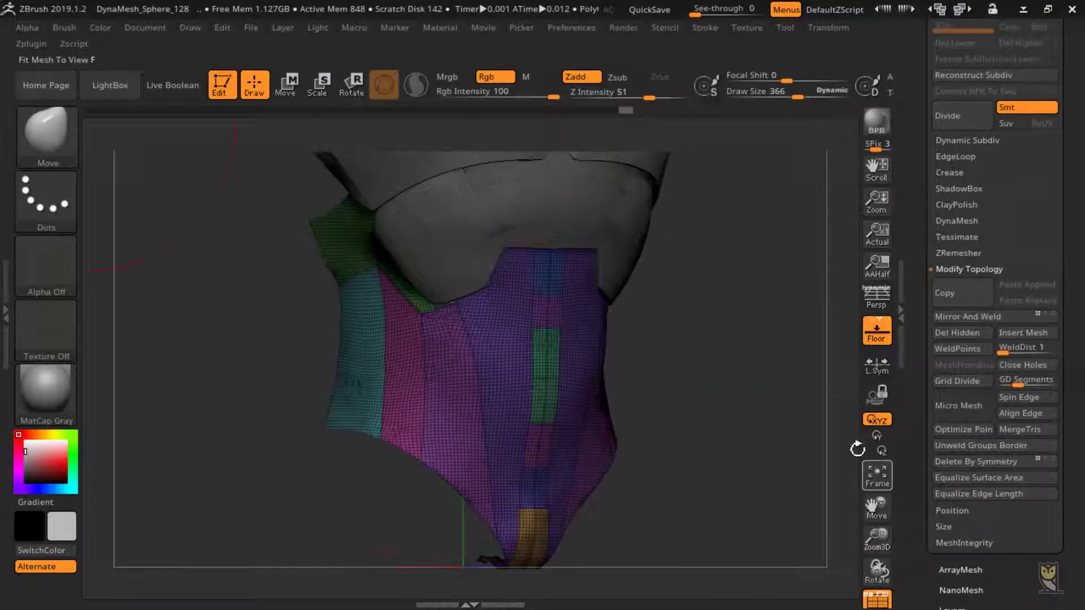
drag(796, 432, 824, 431)
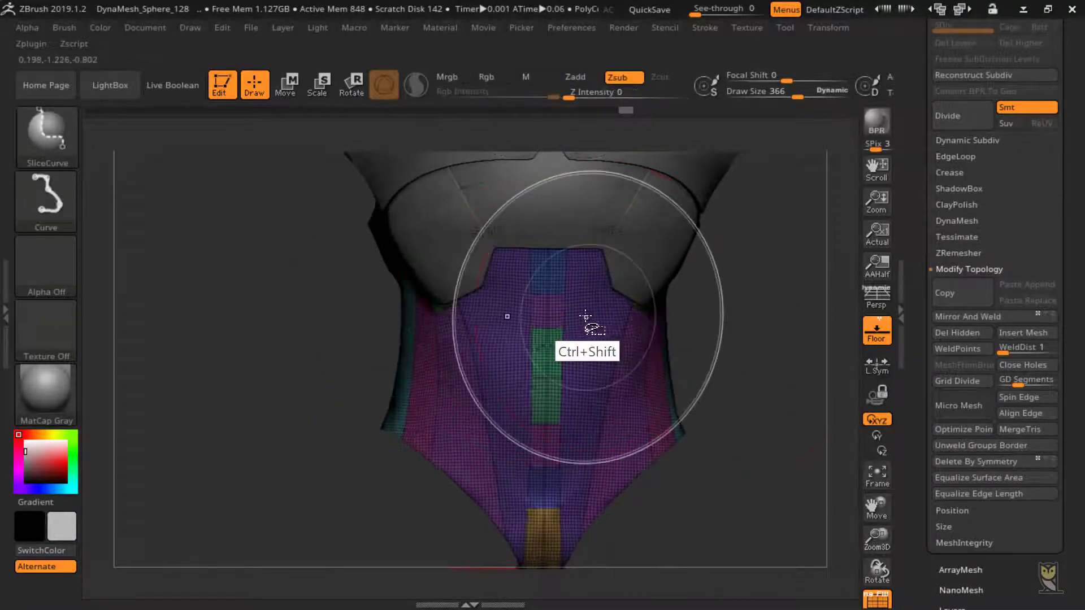
ctrl+shift+click(588, 330)
ctrl+shift+drag(445, 233, 556, 438)
ctrl+shift+click(705, 432)
ctrl+shift+click(505, 413)
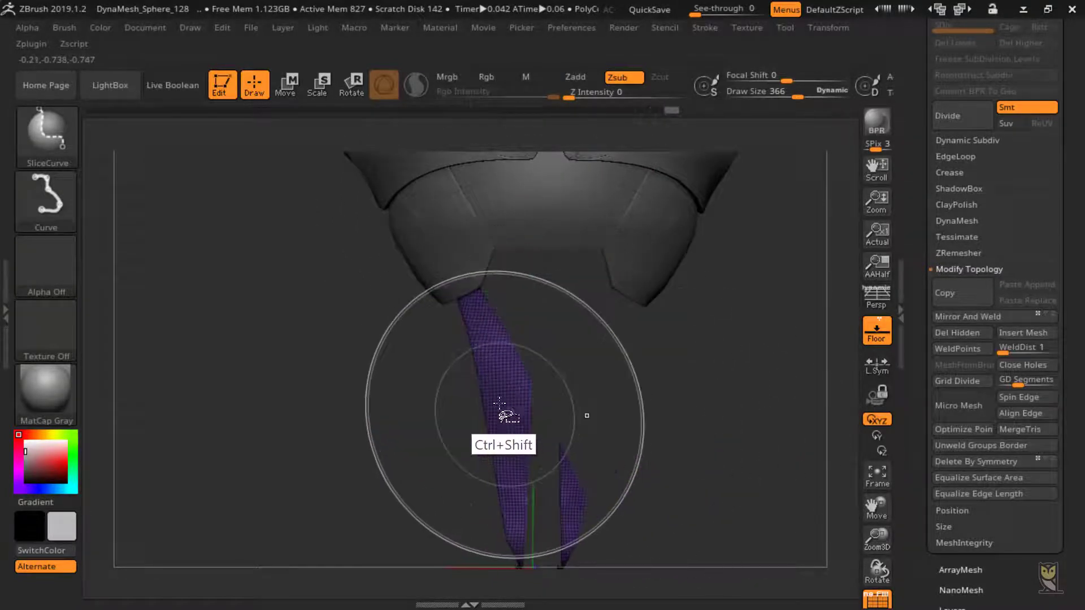
ctrl+shift+drag(439, 331, 538, 414)
Isolate the remaining lower part of the flanking panels and slice it with two more lines sloping toward the centre.
ctrl+shift+click(509, 448)
ctrl+shift+drag(452, 412, 536, 445)
ctrl+shift+click(730, 463)
ctrl+shift+click(515, 480)
ctrl+shift+drag(474, 473, 541, 498)
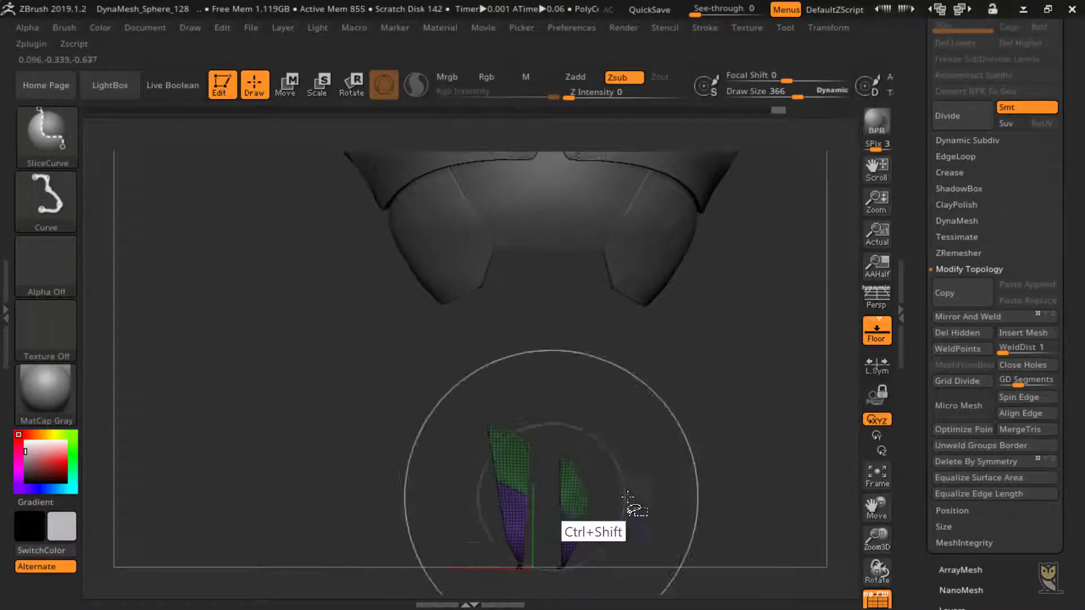
ctrl+shift+click(735, 375)
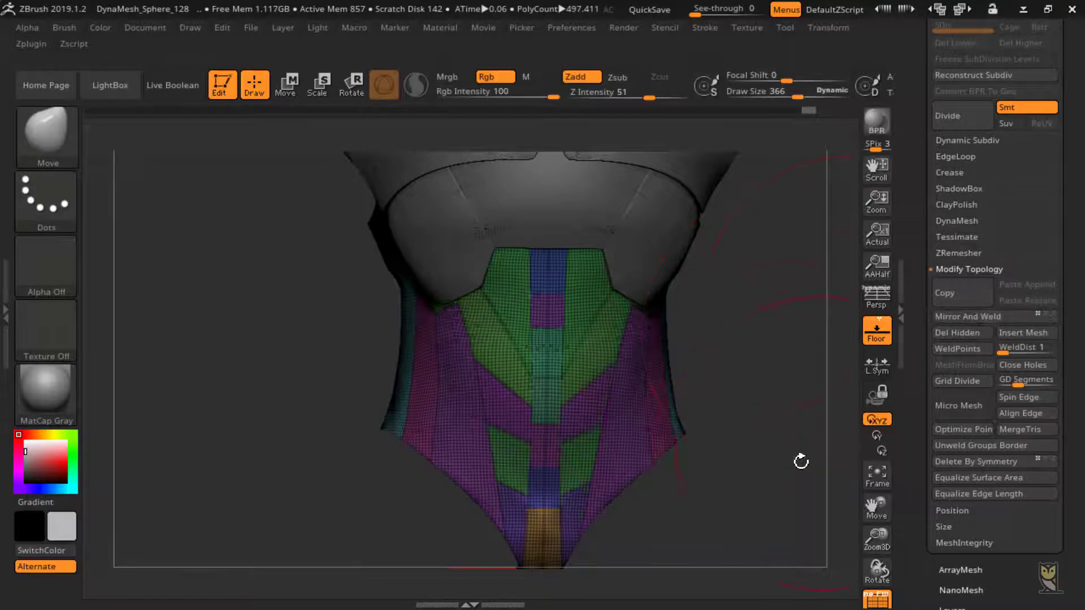
drag(779, 483, 812, 457)
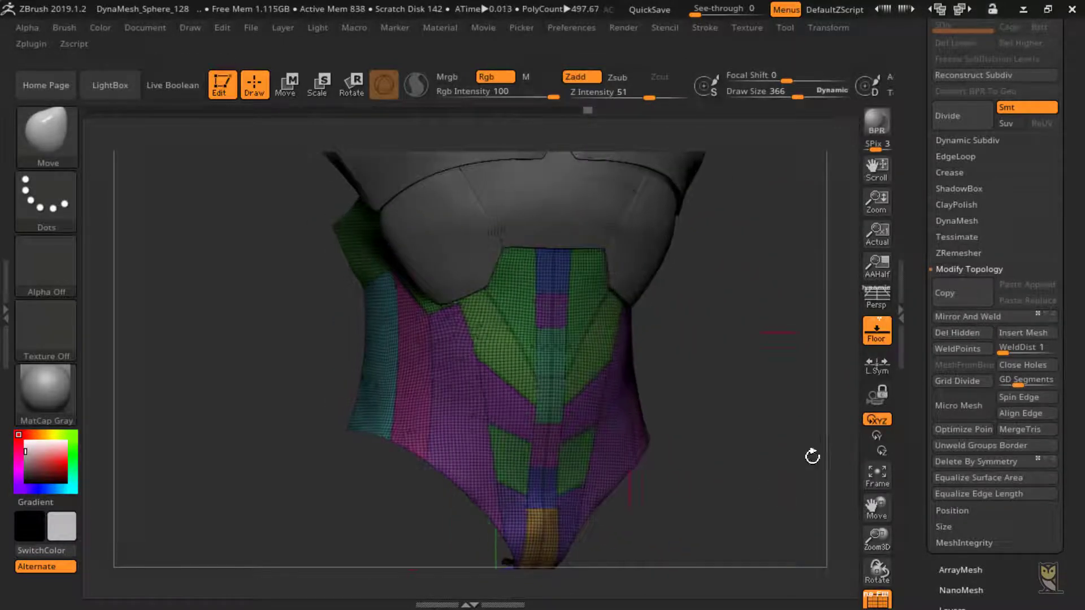
Switch the Polish By Groups deformation to its open-circle mode for the sliced shell.
drag(877, 547, 911, 541)
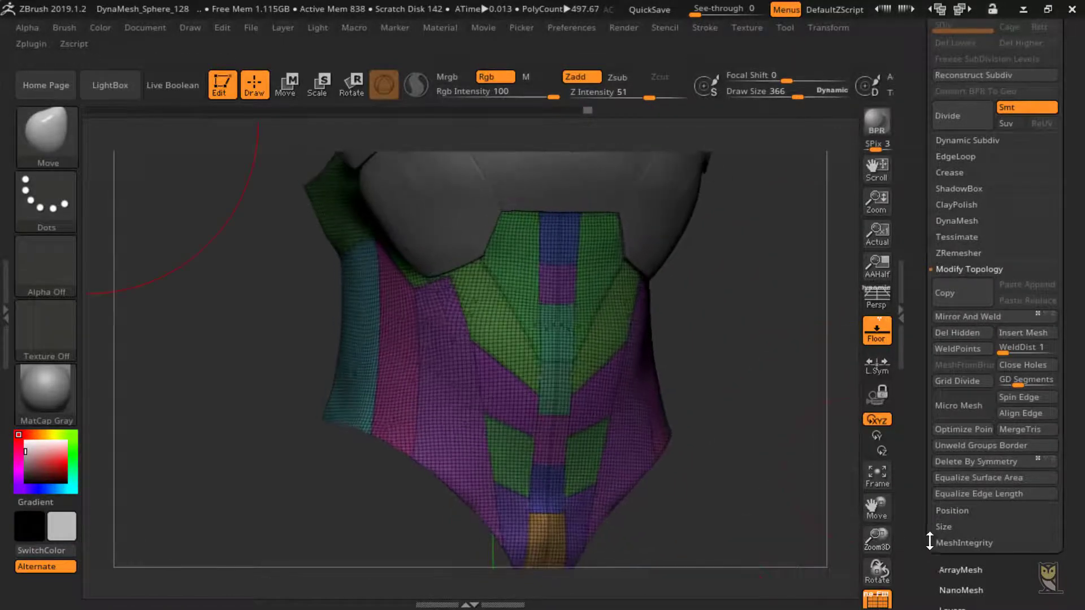
scroll(930, 541, down, 10)
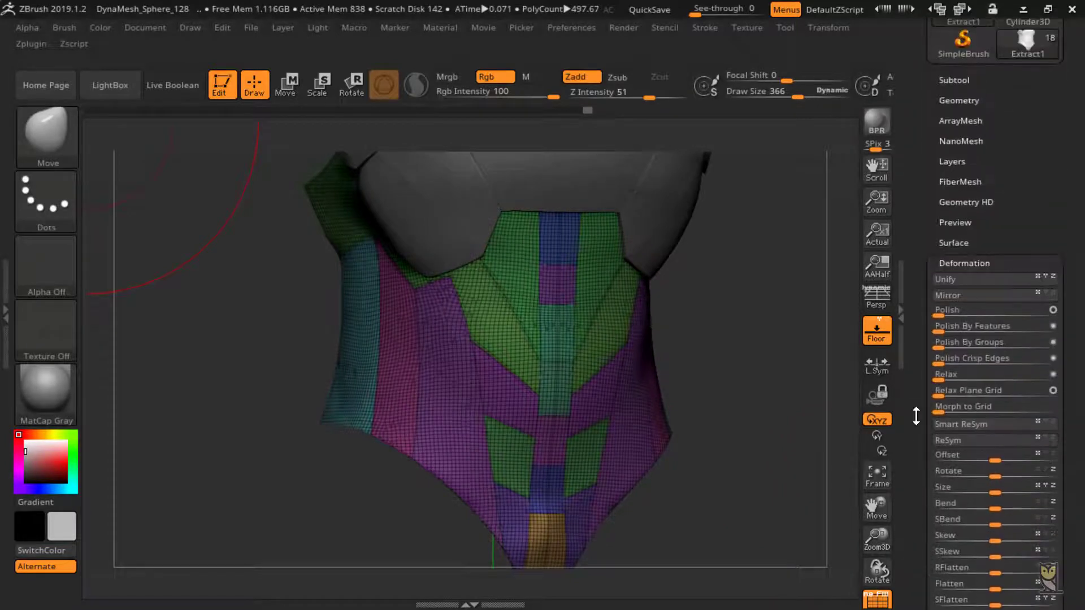
click(1052, 343)
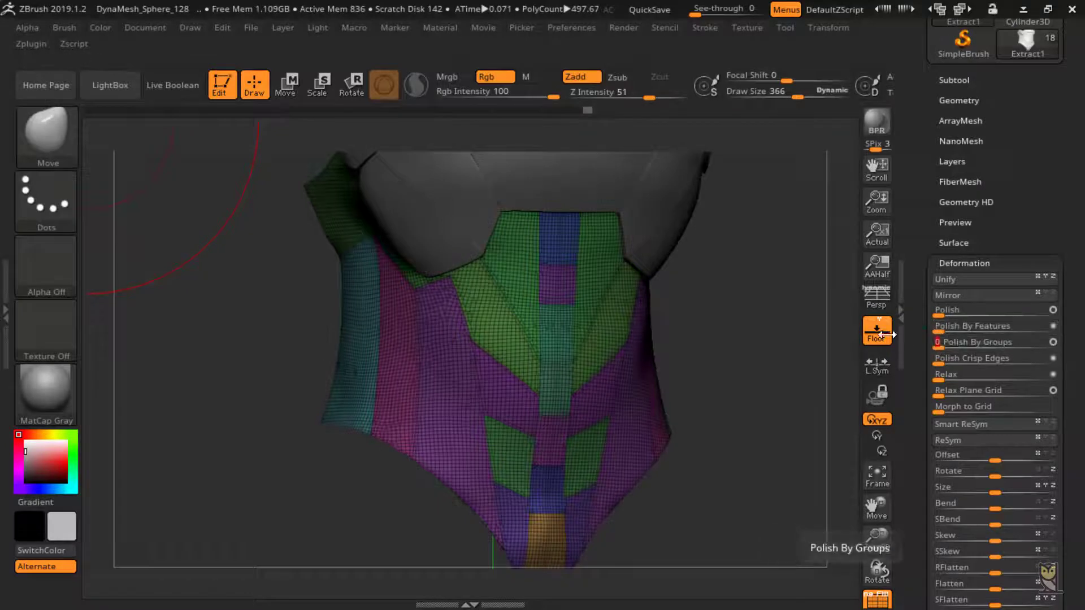
Isolate the outermost side strip of the shell and insert an edge loop around it.
ctrl+shift+click(360, 319)
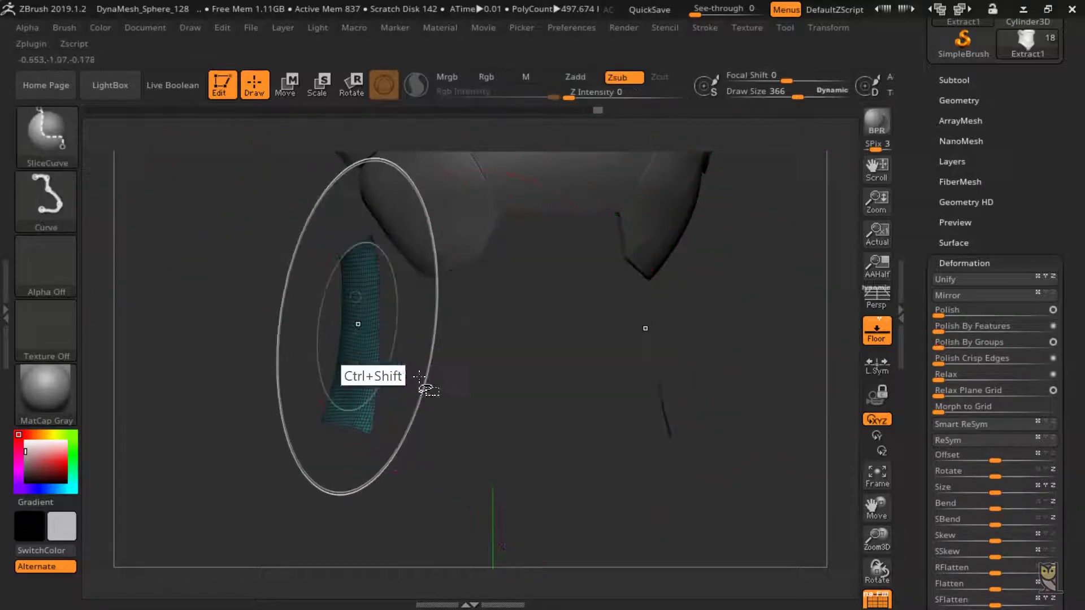
click(961, 100)
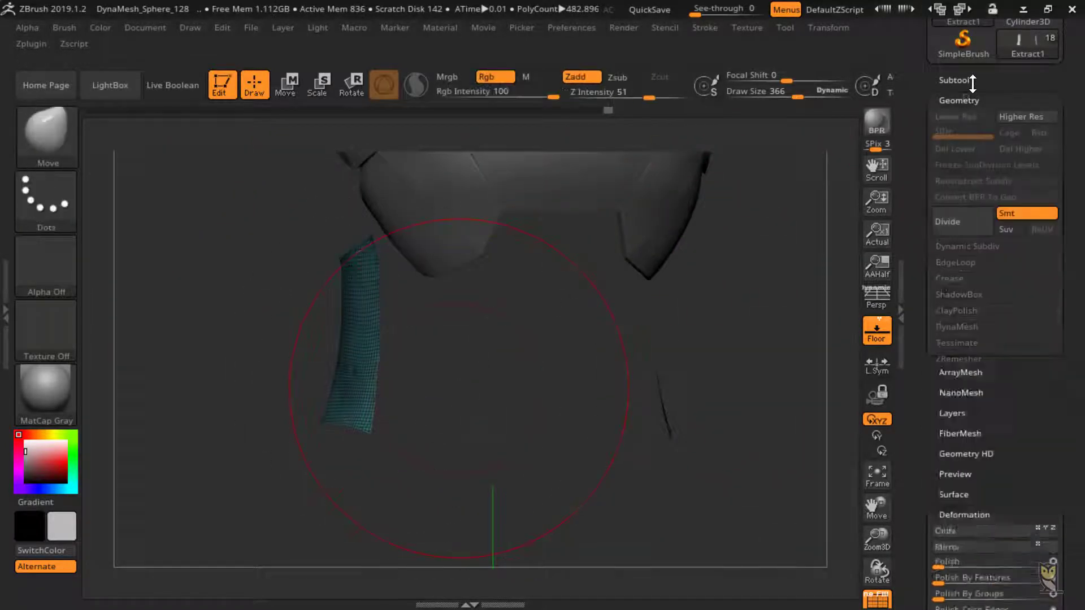
click(963, 262)
click(955, 303)
key(ctrl+shift)
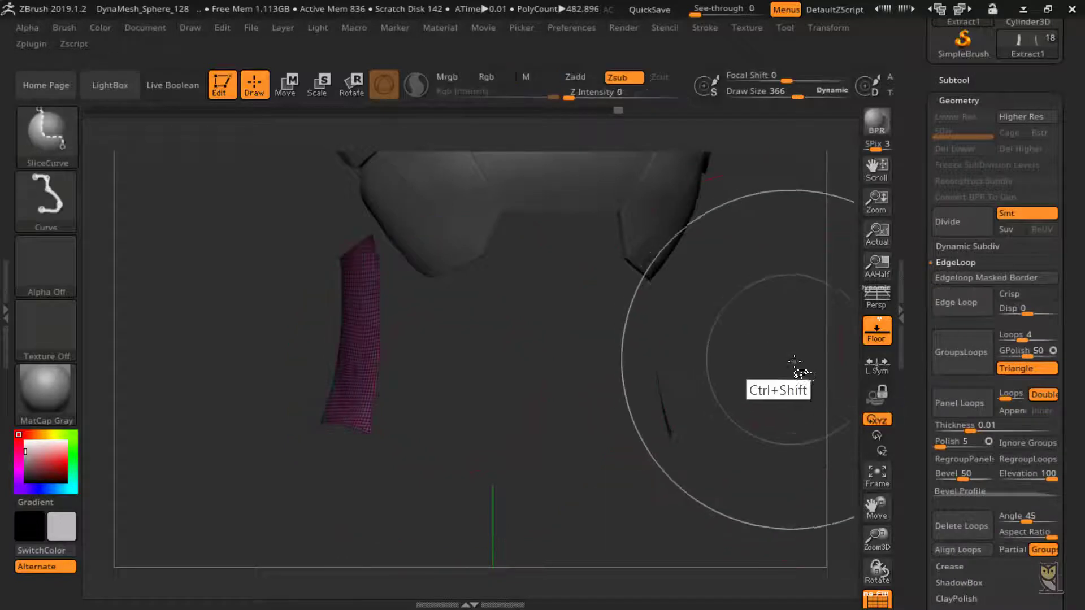
Mask everything except the outermost side strip, then pull the strip outward and smooth it before clearing the mask.
ctrl+shift+click(794, 362)
ctrl+shift+click(355, 362)
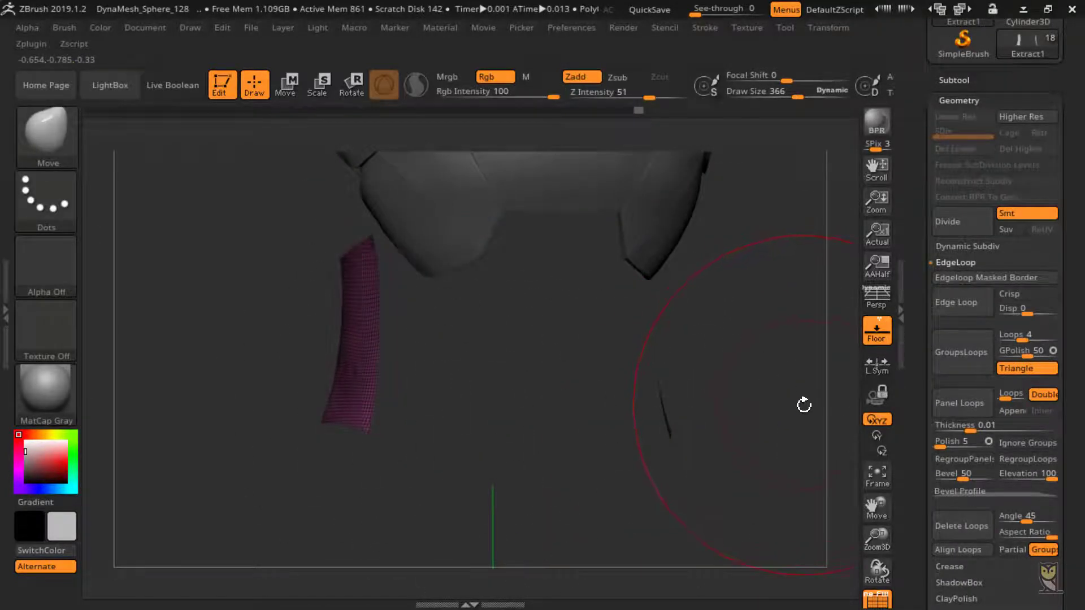
ctrl+shift+click(780, 385)
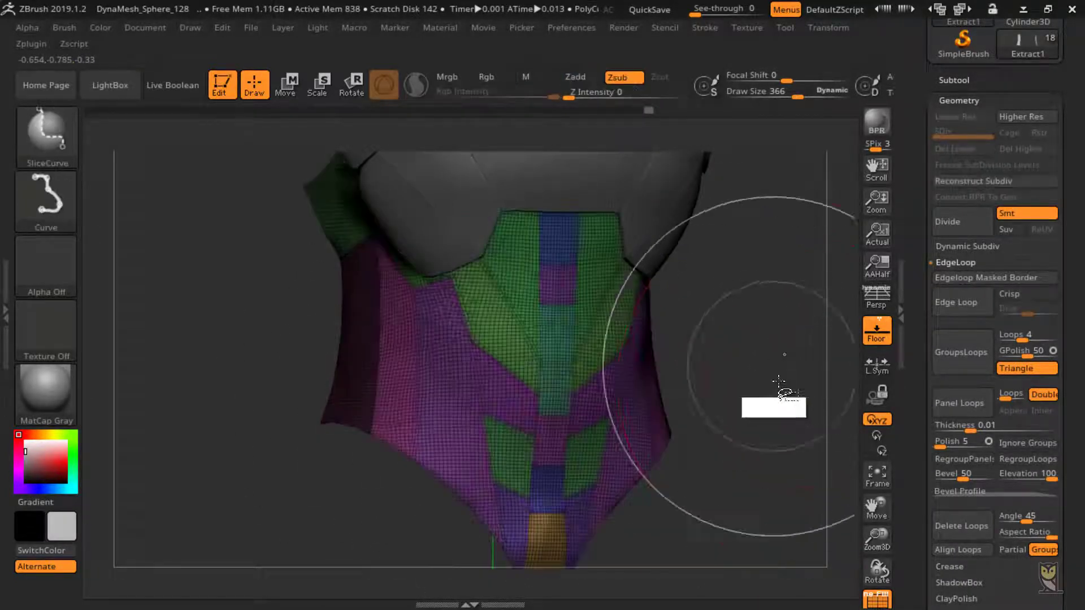
ctrl+click(779, 362)
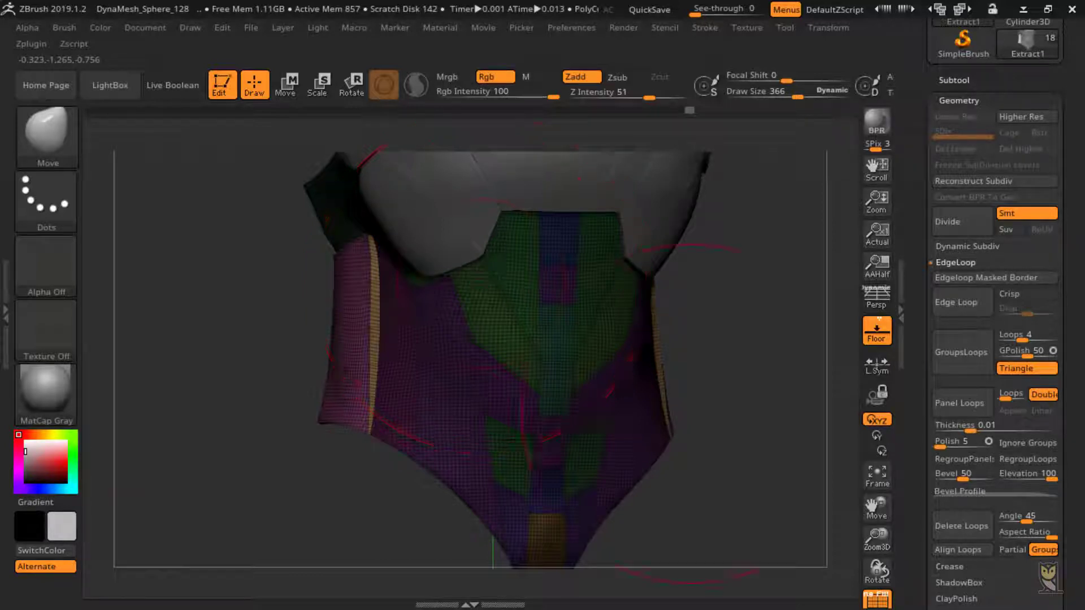
key(shift)
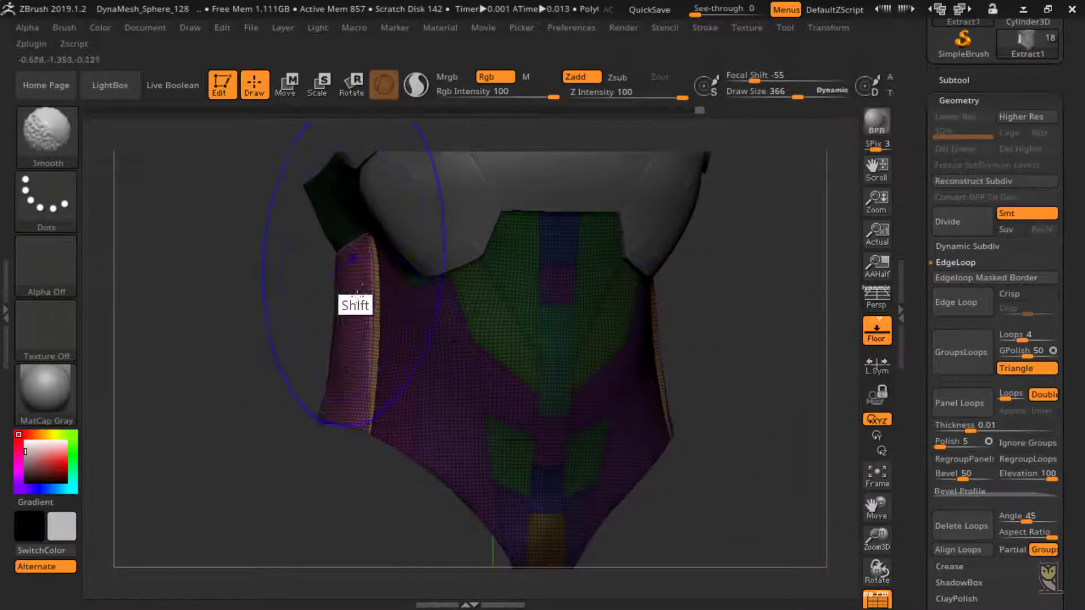
ctrl+drag(758, 363, 765, 380)
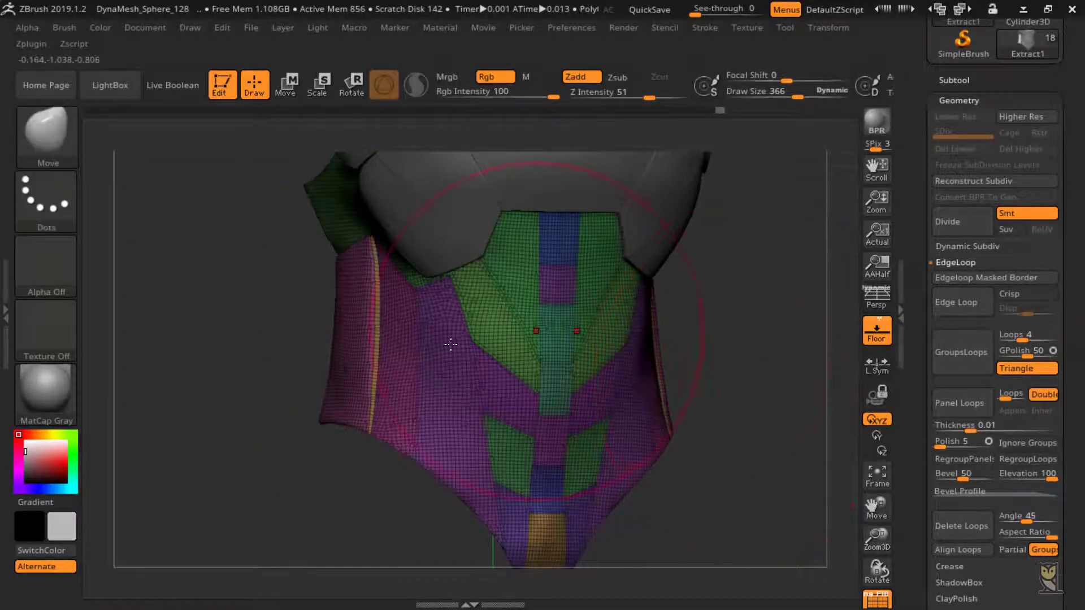
Insert an edge loop around the second side strip and mask the rest of the shell.
ctrl+shift+click(390, 374)
click(956, 302)
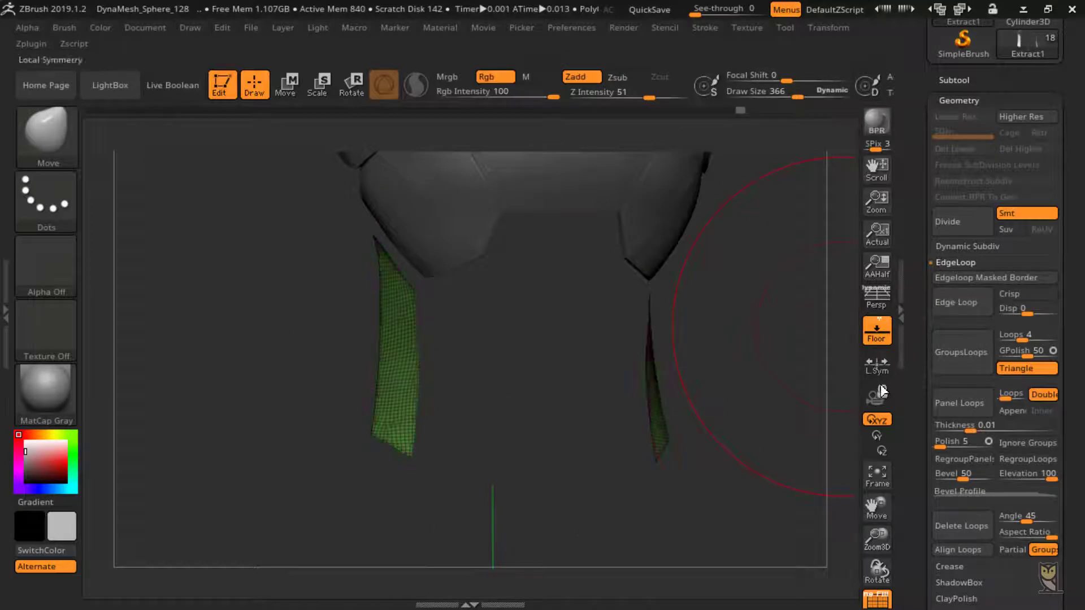
ctrl+shift+click(791, 356)
ctrl+shift+click(408, 371)
ctrl+click(766, 397)
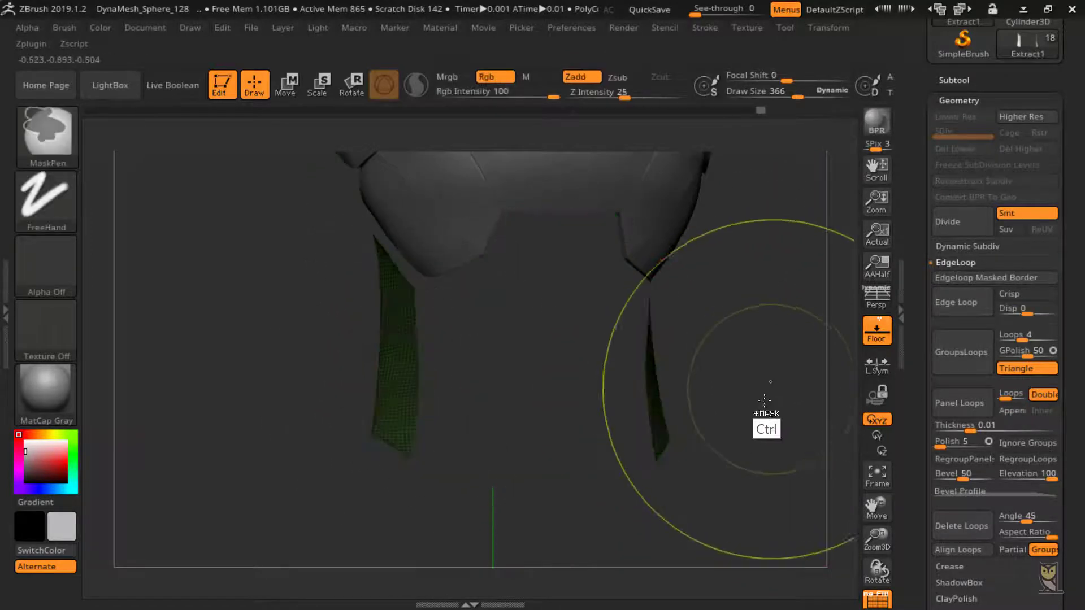
ctrl+shift+click(749, 382)
ctrl+click(737, 374)
Pull the unmasked second side strip outward with the Move brush and clear the mask.
drag(797, 371, 756, 345)
drag(668, 335, 681, 335)
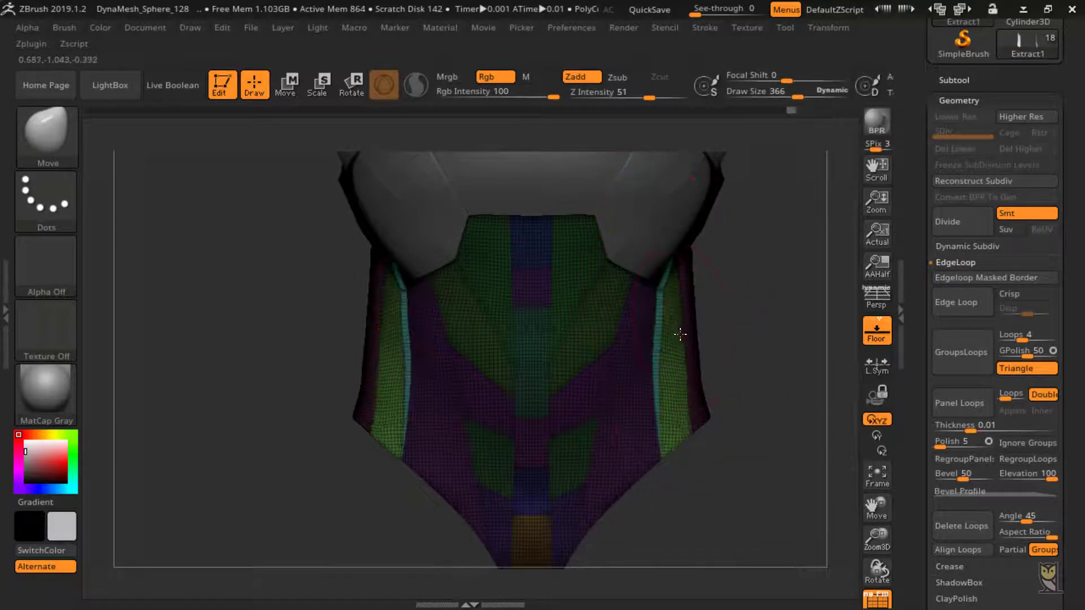
drag(790, 328, 749, 354)
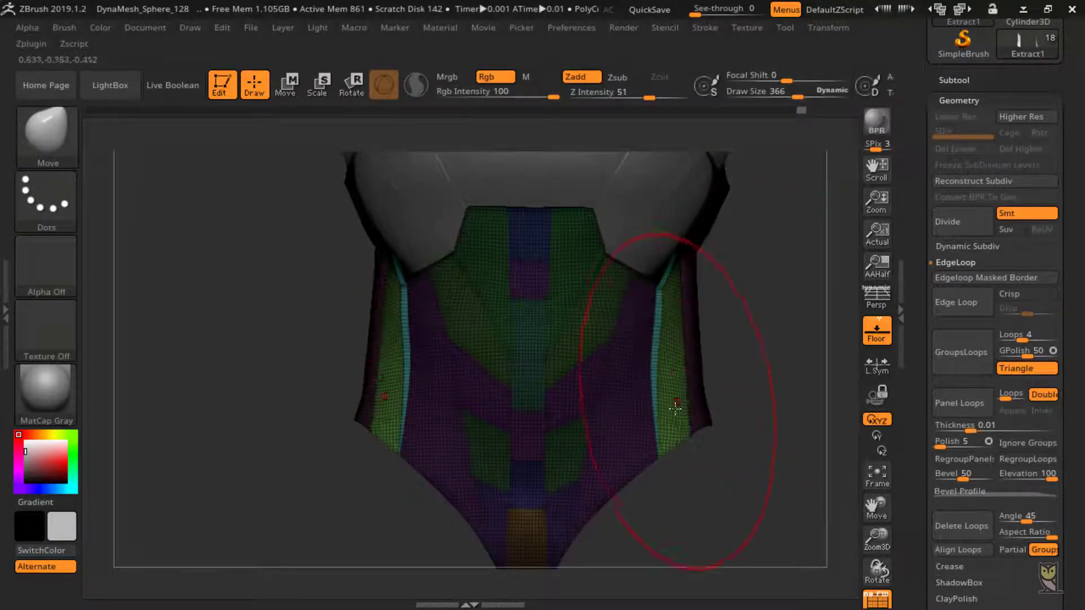
drag(669, 312, 669, 315)
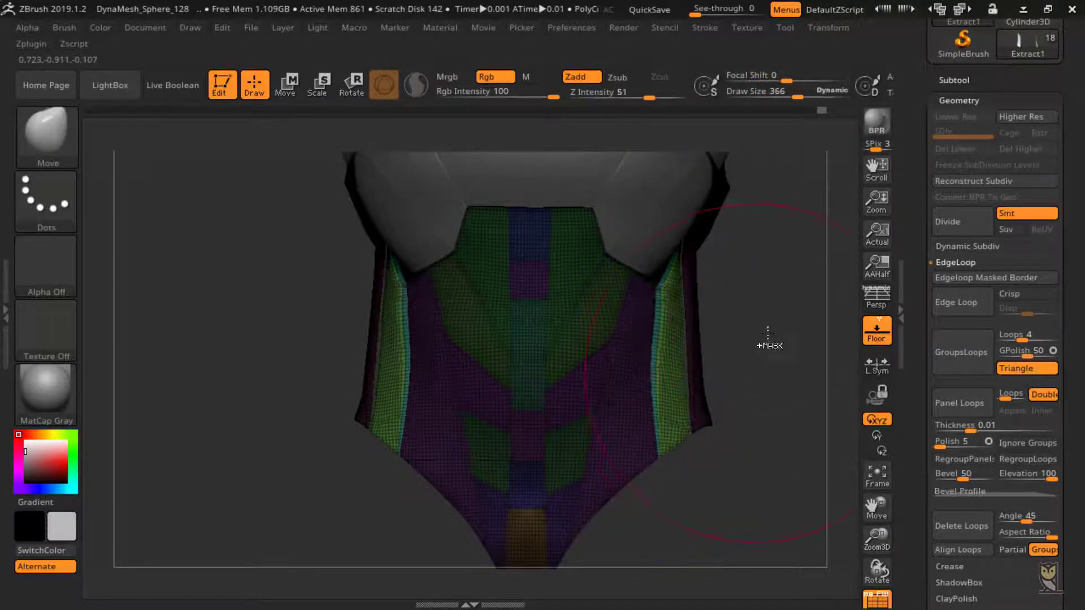
ctrl+drag(768, 335, 737, 365)
Isolate the third pair of side strips, assign them a new polygroup and insert an edge loop around them.
ctrl+shift+click(628, 415)
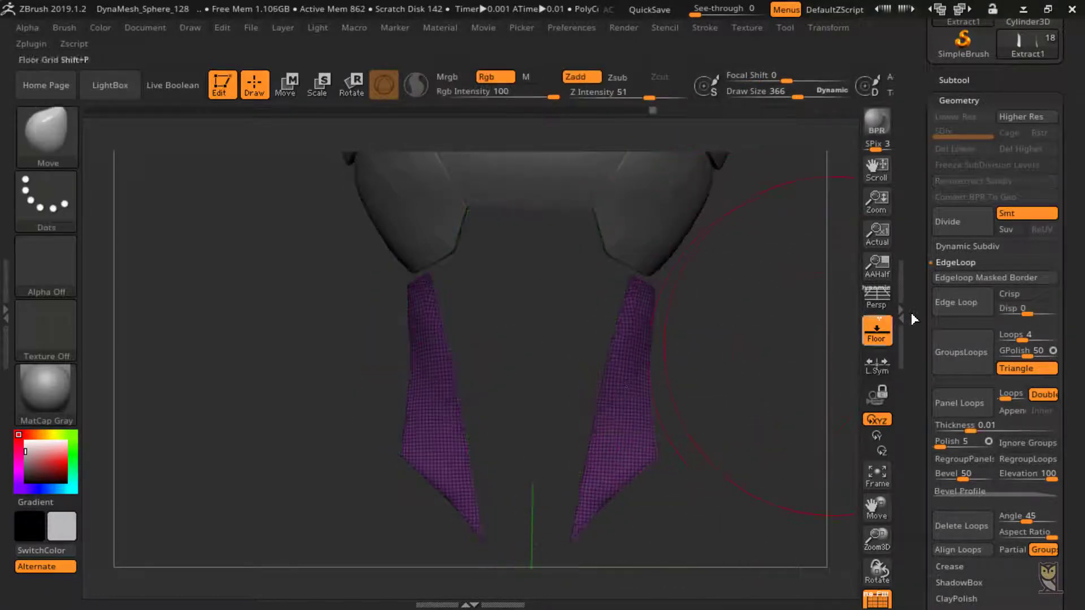
key(ctrl+w)
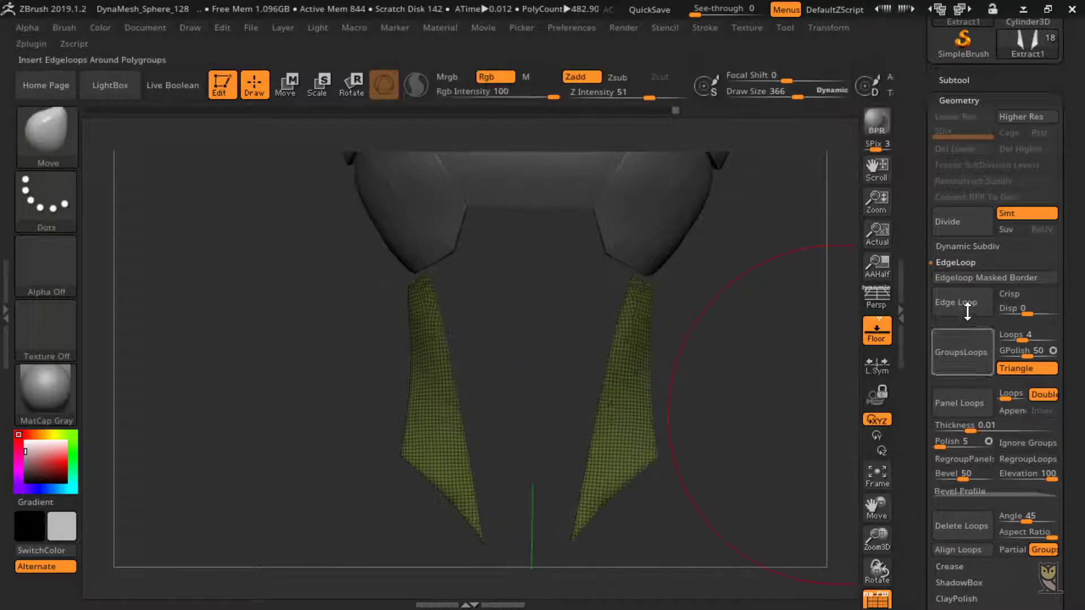
click(956, 303)
ctrl+shift+click(687, 417)
ctrl+shift+click(612, 436)
Mask everything except the third side strips, pull them outward with the Move brush and clear the mask.
ctrl+click(758, 398)
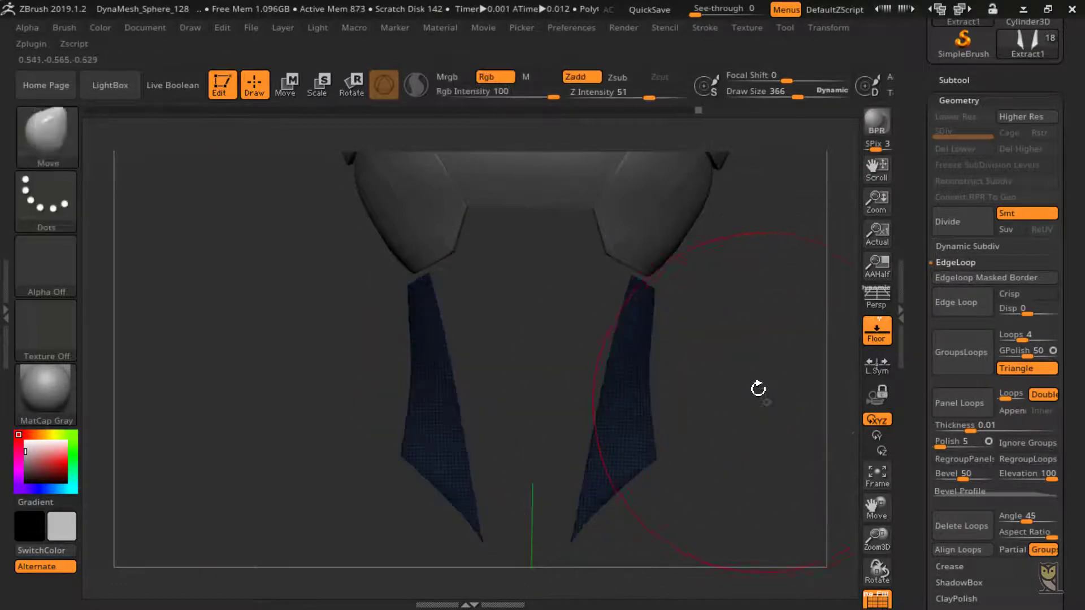
ctrl+shift+click(758, 388)
ctrl+click(765, 379)
drag(787, 368, 650, 363)
mouse_move(746, 370)
mouse_down()
mouse_move(762, 375)
mouse_move(741, 352)
mouse_up()
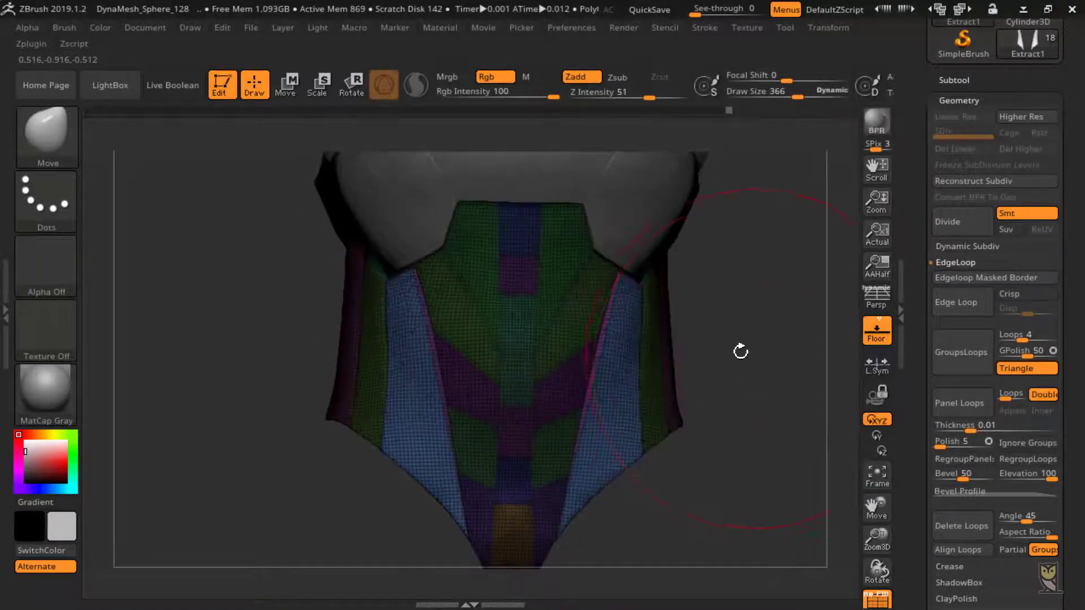
ctrl+click(749, 382)
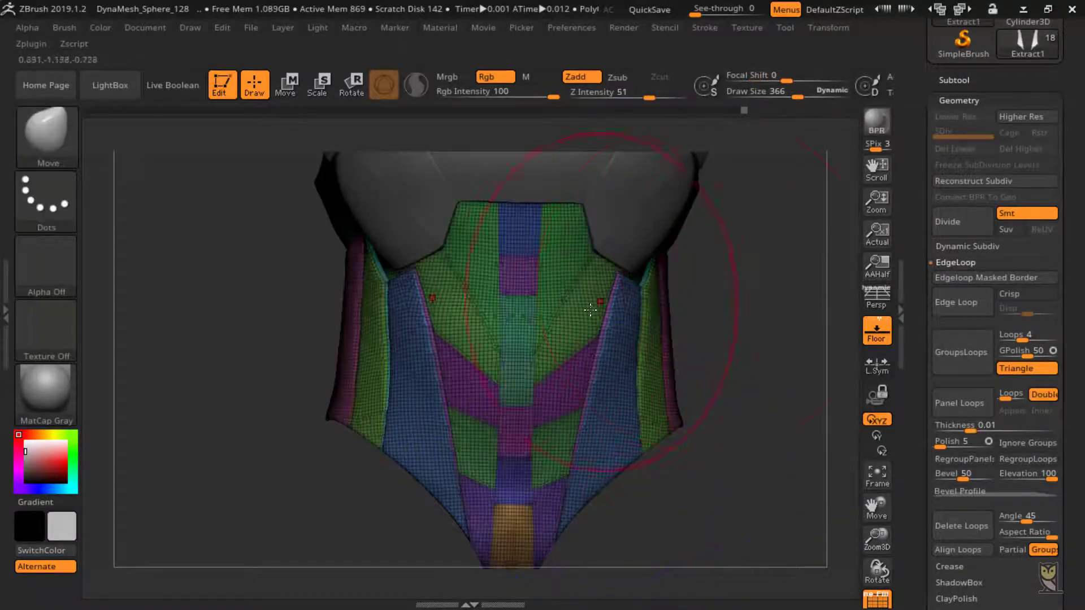
Isolate the two upper panels beside the central strip, regroup them and insert an edge loop around them.
ctrl+shift+click(569, 262)
key(ctrl+w)
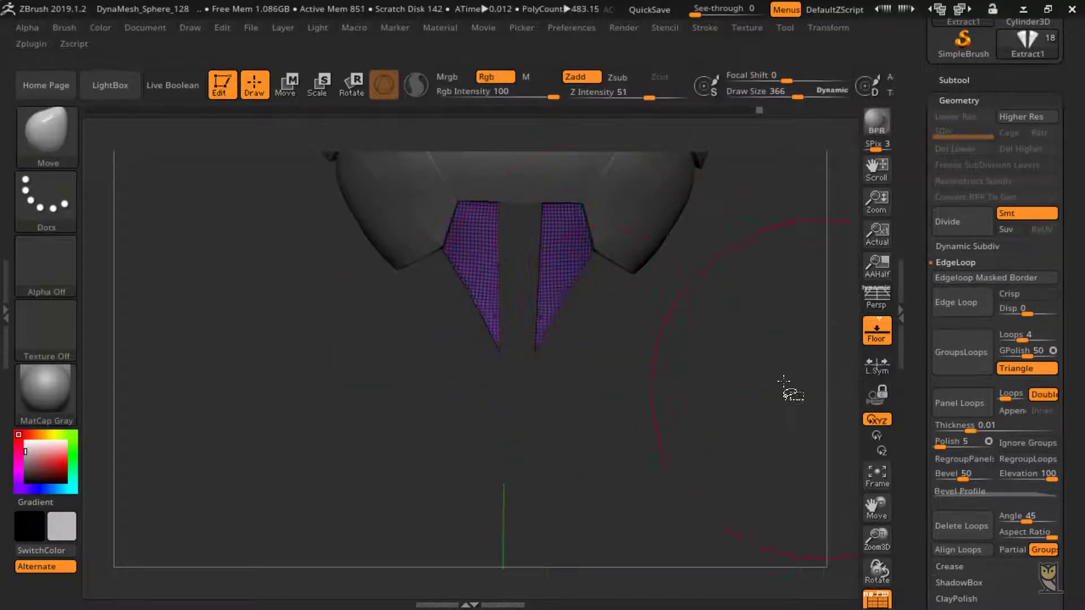
ctrl+shift+click(780, 383)
ctrl+shift+click(569, 253)
Mask all but the two upper inner panels, pull them outward and smooth them before clearing the mask.
ctrl+click(734, 391)
ctrl+shift+click(730, 393)
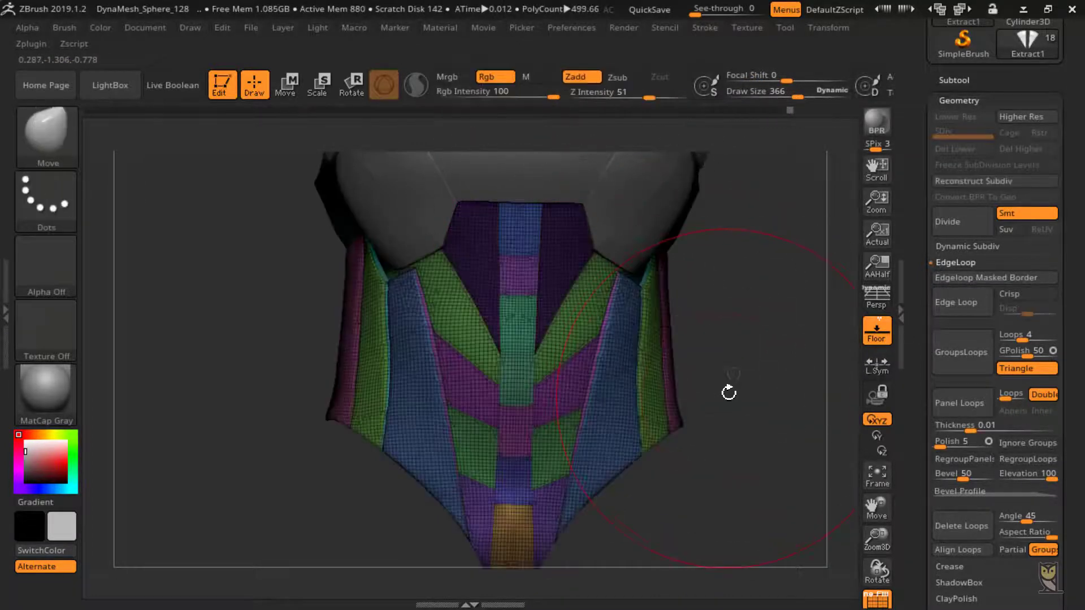
ctrl+click(729, 391)
drag(754, 331, 647, 142)
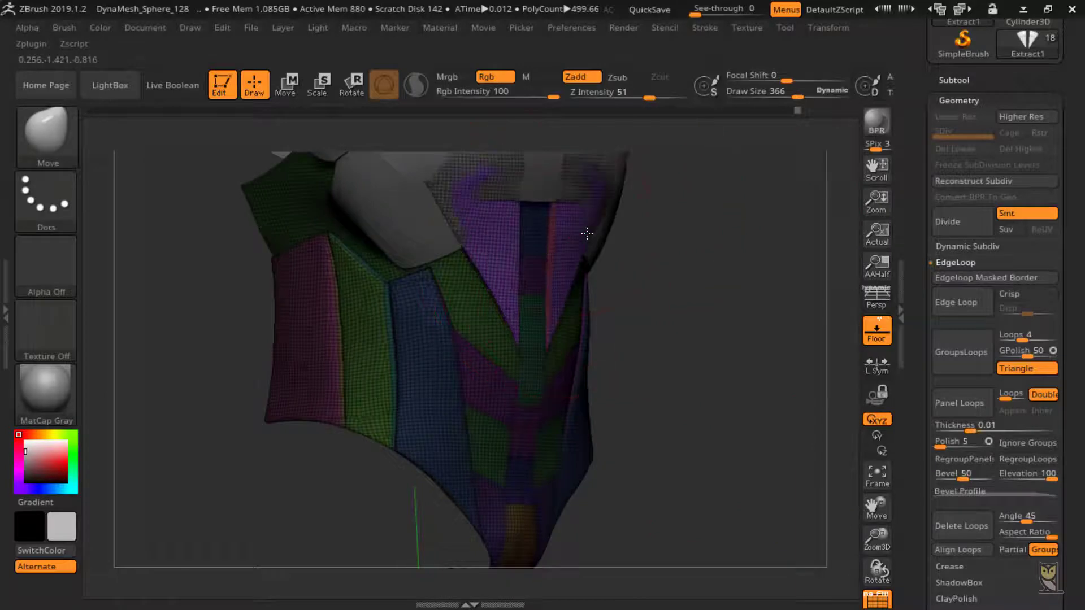
shift+drag(575, 227, 582, 218)
ctrl+drag(727, 307, 739, 360)
mouse_move(769, 380)
mouse_down()
mouse_move(744, 376)
mouse_move(741, 395)
mouse_up()
Isolate the diagonal panels below the chest plate's lower tips, regroup them and insert an edge loop around them.
ctrl+shift+click(569, 327)
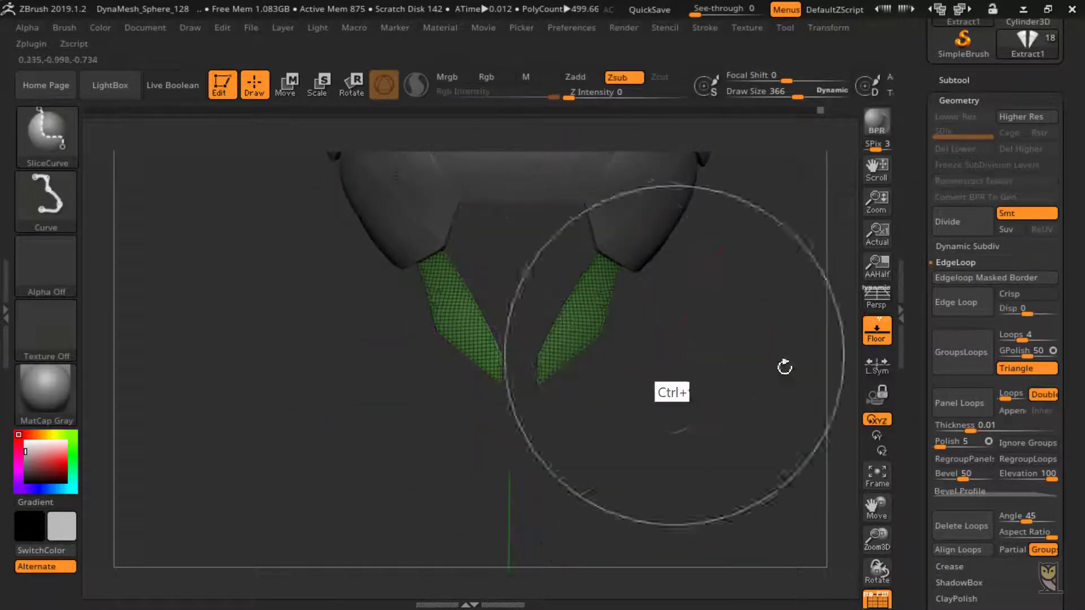
key(ctrl+w)
ctrl+shift+click(784, 358)
ctrl+shift+click(583, 323)
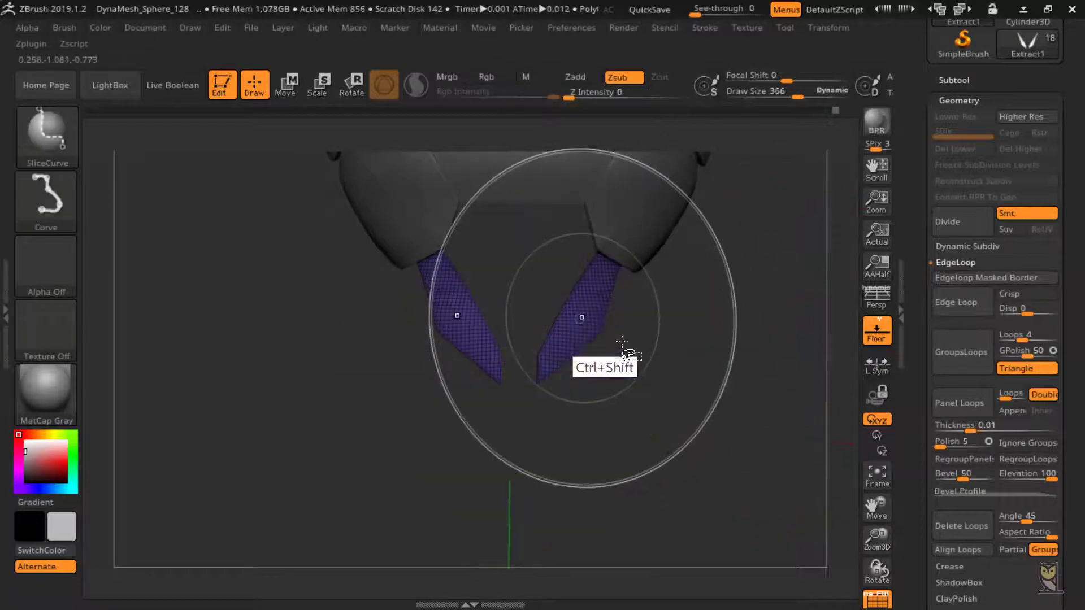
Mask everything except the diagonal panels, raise them with the Move brush and clear the mask.
ctrl+click(776, 381)
ctrl+shift+click(783, 377)
ctrl+click(782, 388)
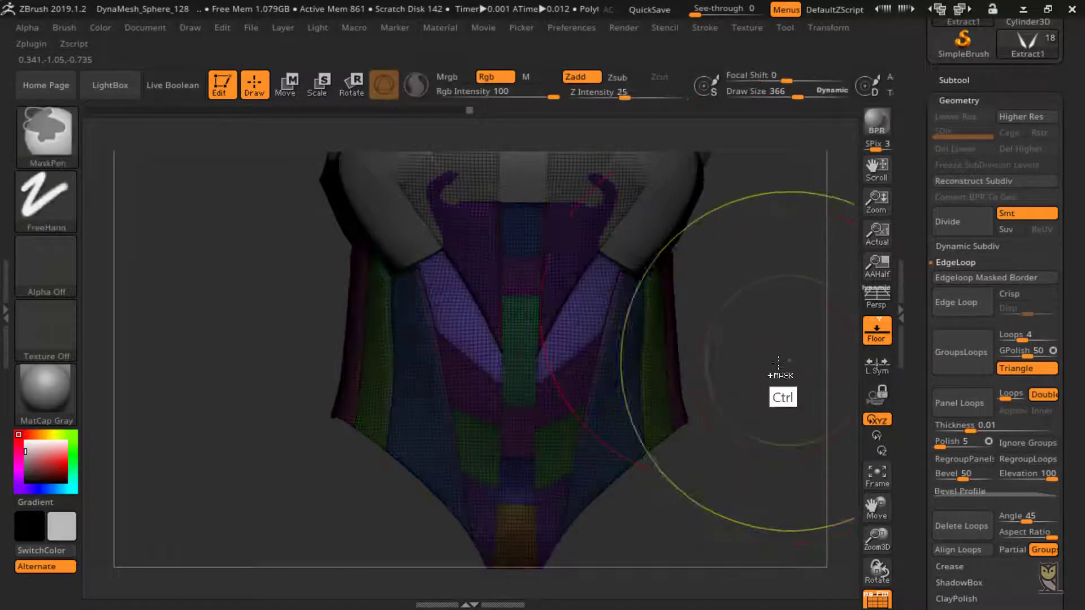
key(b)
key(m)
key(v)
drag(758, 353, 618, 290)
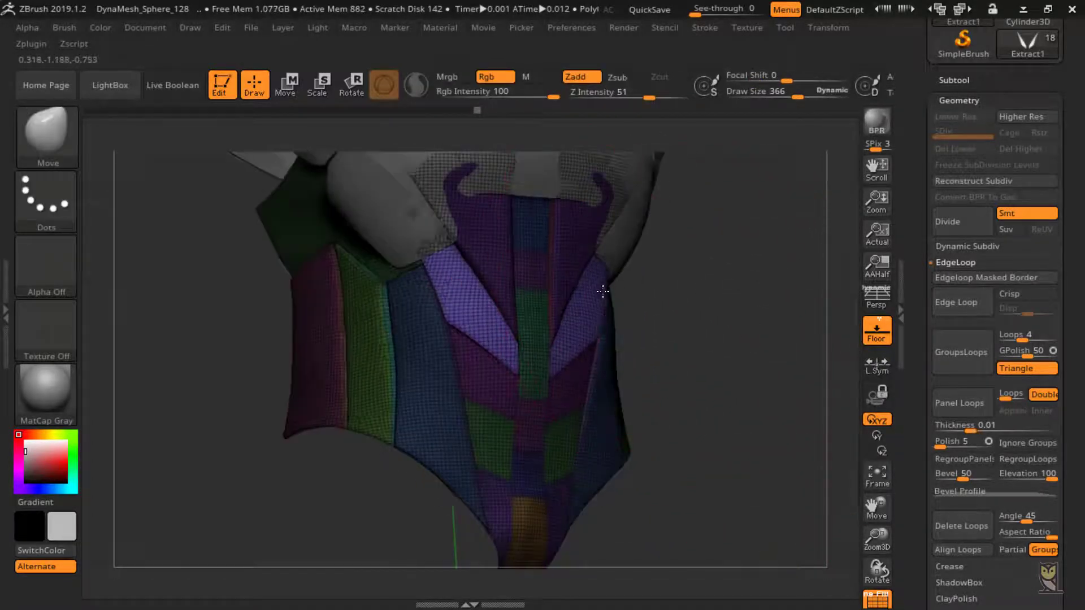
ctrl+drag(731, 321, 800, 389)
Isolate the pair of panels directly beneath the diagonal ones and insert an edge loop around them.
ctrl+shift+click(556, 389)
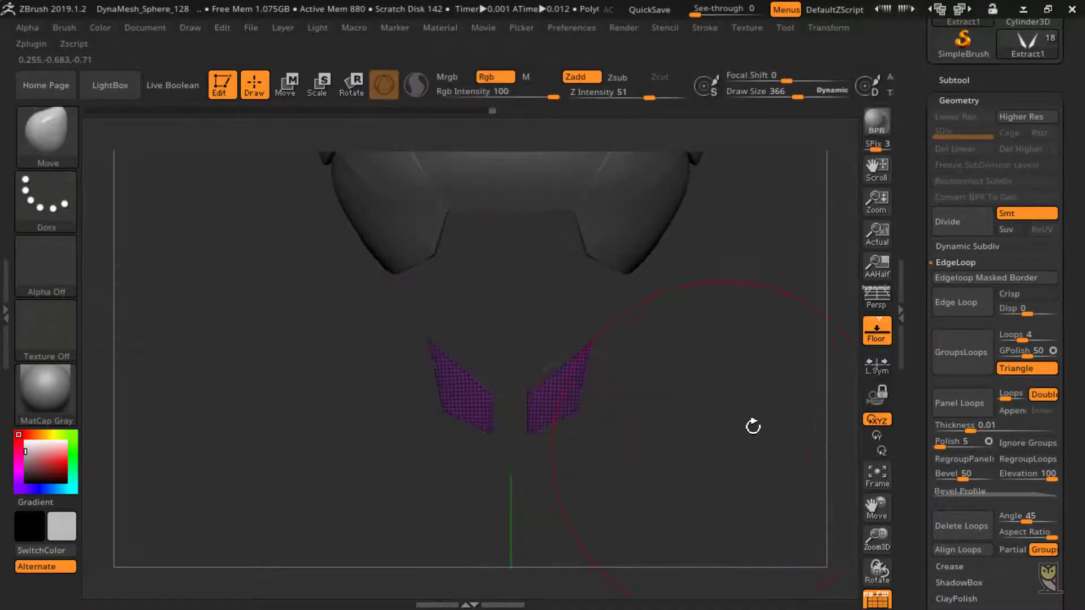
click(953, 305)
ctrl+shift+click(785, 389)
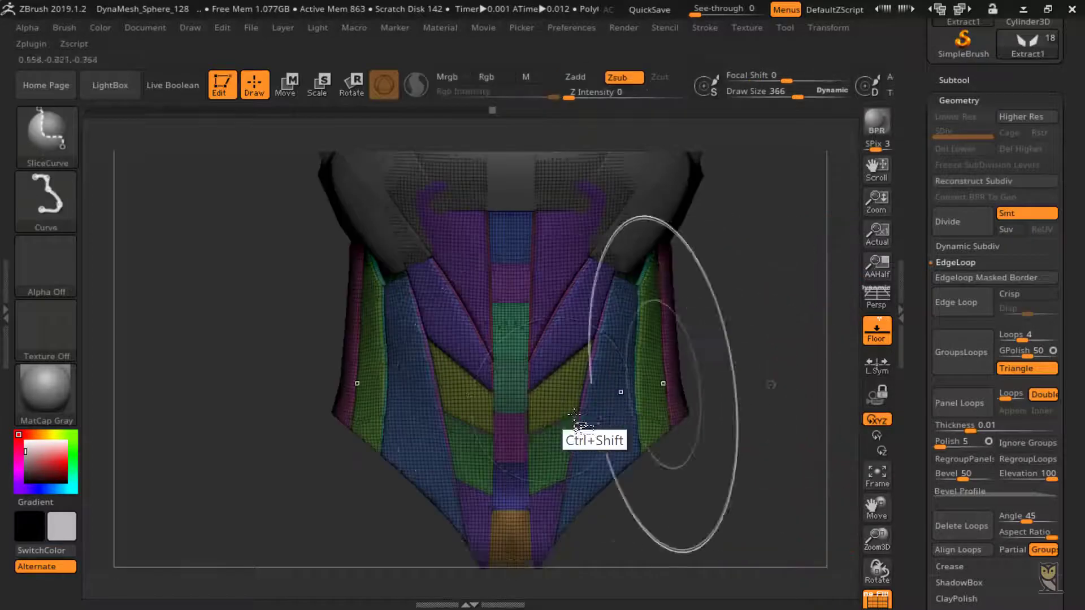
ctrl+shift+click(558, 393)
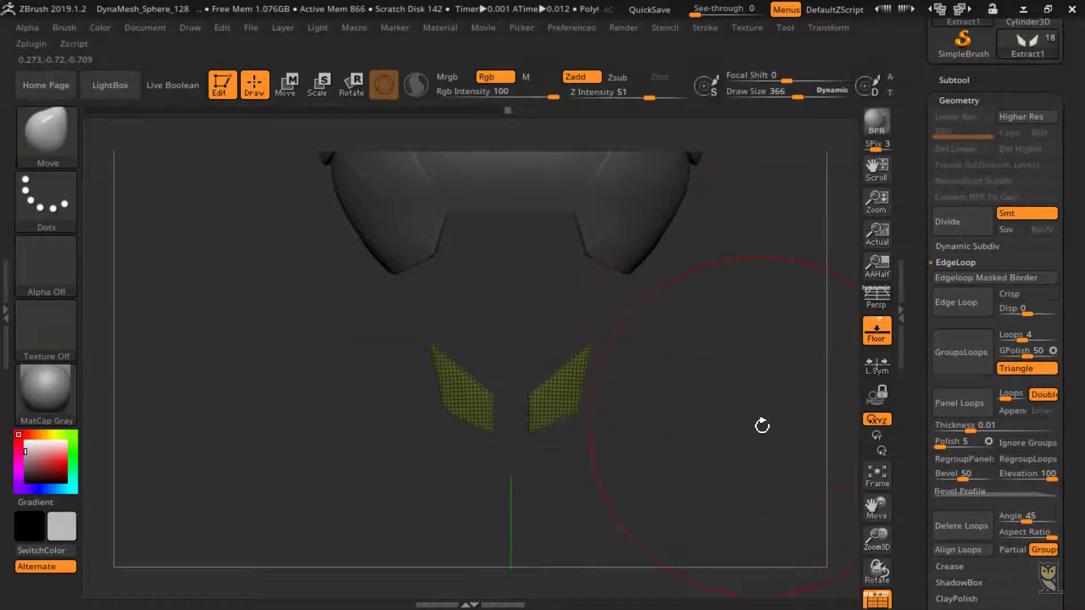
Mask the shell around the panels beneath the diagonal ones, pull those panels outward and clear the mask.
ctrl+click(744, 383)
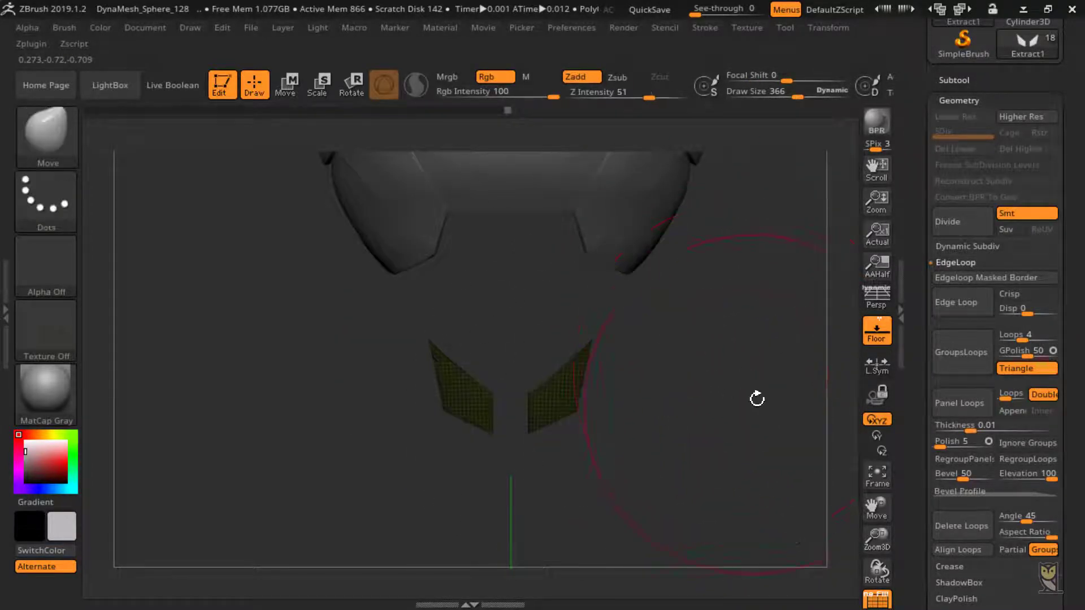
ctrl+shift+click(744, 368)
drag(751, 394, 786, 391)
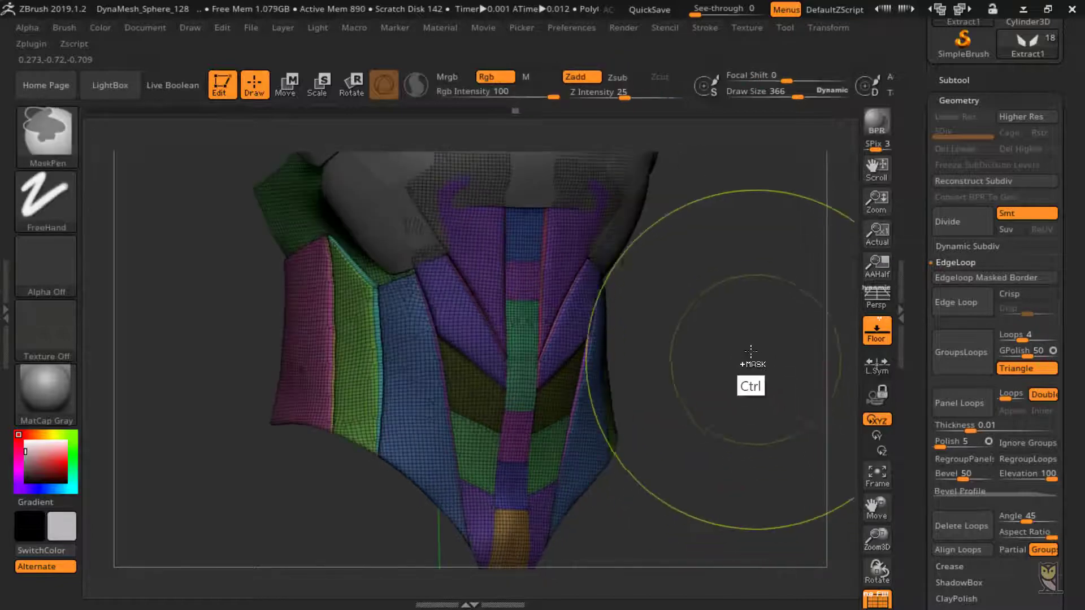
ctrl+click(751, 352)
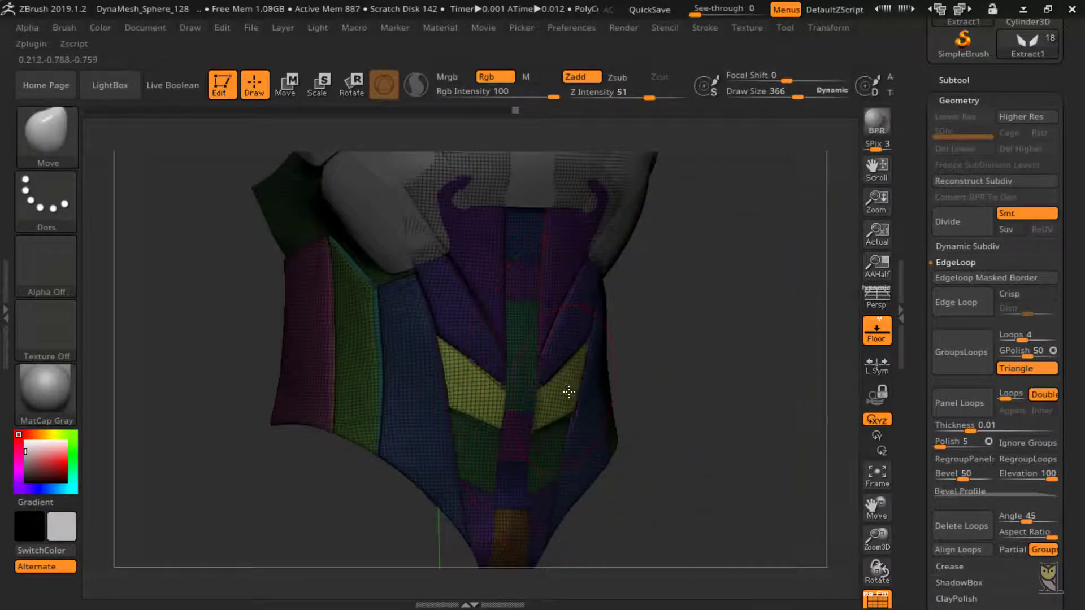
ctrl+drag(728, 375, 725, 434)
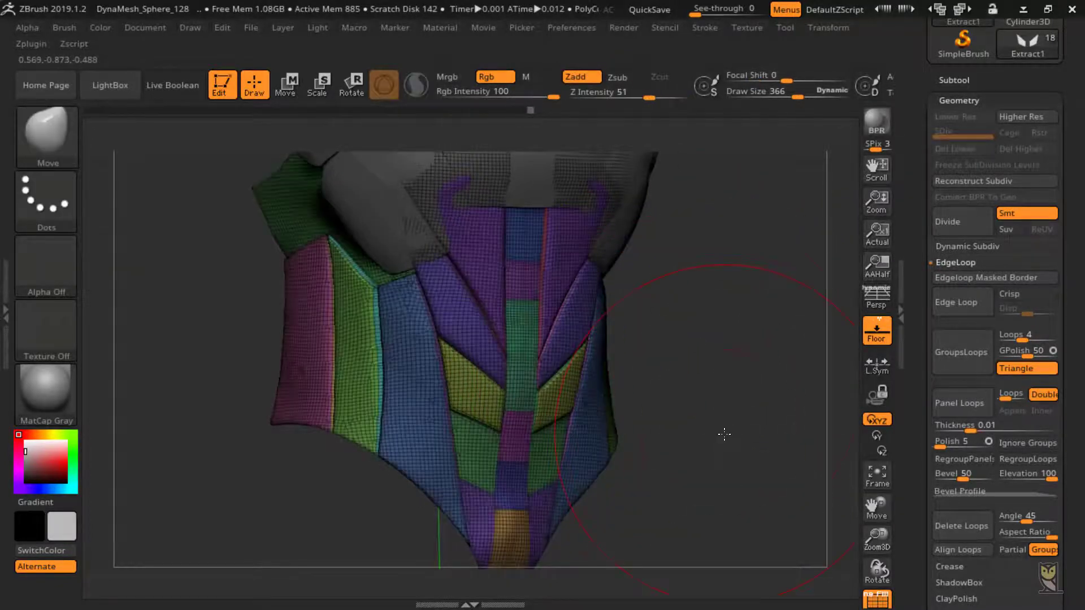
Insert an edge loop around the isolated lower abdominal panels just above the bottom pair.
ctrl+shift+click(548, 459)
click(942, 313)
ctrl+shift+click(724, 399)
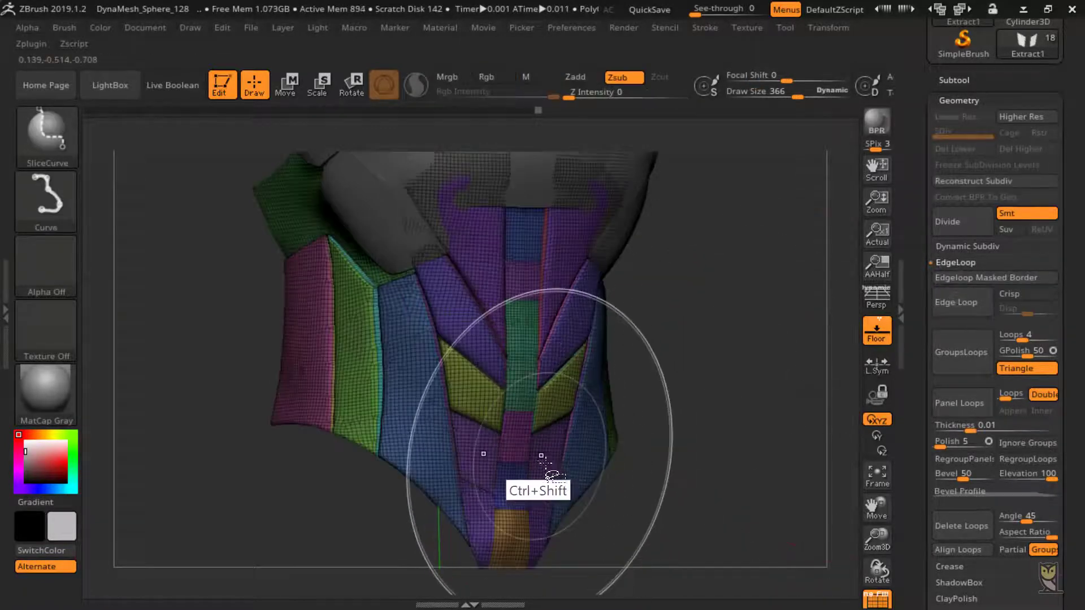
ctrl+shift+click(546, 459)
Mask everything except the lower abdominal panels above the bottom pair, raise them and clear the mask.
ctrl+click(725, 442)
ctrl+shift+click(729, 378)
ctrl+click(730, 363)
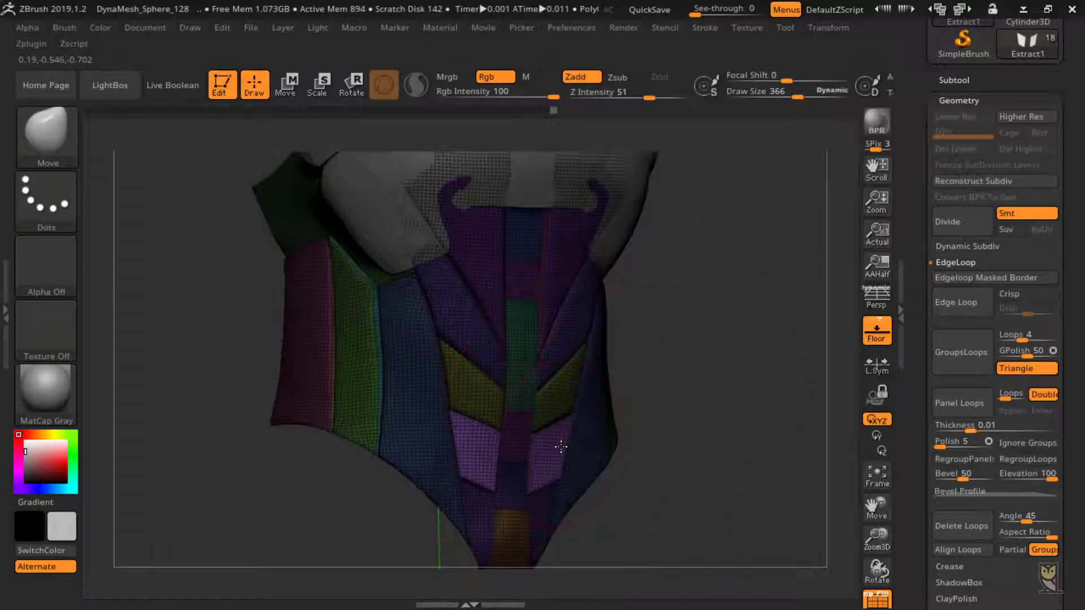
ctrl+drag(726, 388, 766, 332)
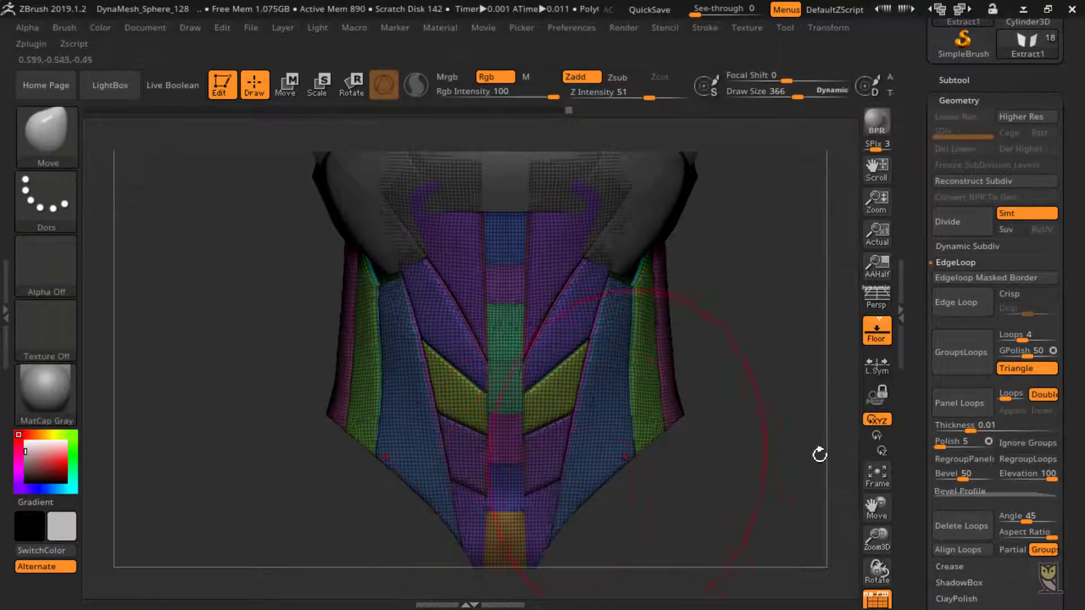
Isolate the bottommost pair of inner panels, regroup them and insert an edge loop around them.
ctrl+shift+click(543, 523)
key(ctrl+w)
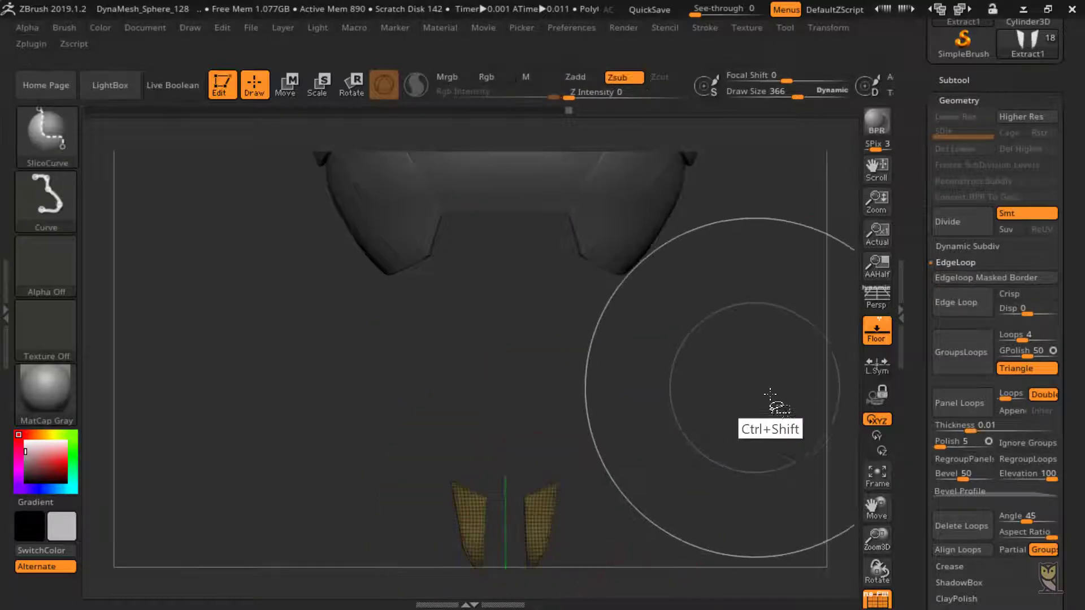
ctrl+shift+click(770, 402)
ctrl+shift+click(538, 517)
Mask the shell around the bottommost panels, pull those panels outward and clear the mask.
ctrl+shift+click(746, 486)
drag(763, 460, 575, 484)
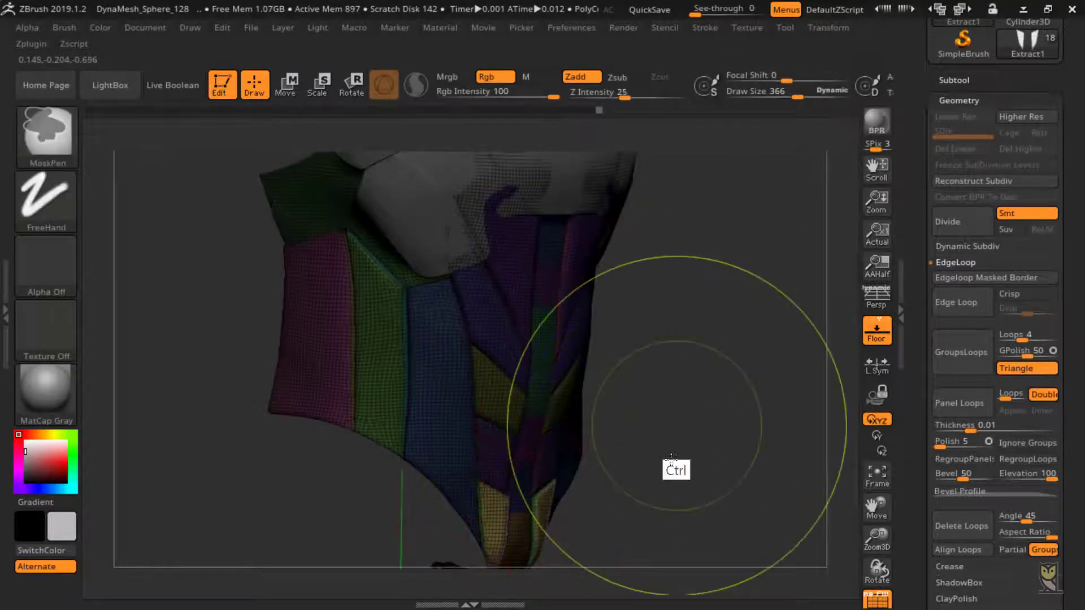
mouse_move(676, 467)
mouse_down()
mouse_move(727, 431)
mouse_move(754, 438)
mouse_up()
Turn off the polyframe display and push the upper ends of the inner panels back beneath the chest plate.
click(876, 601)
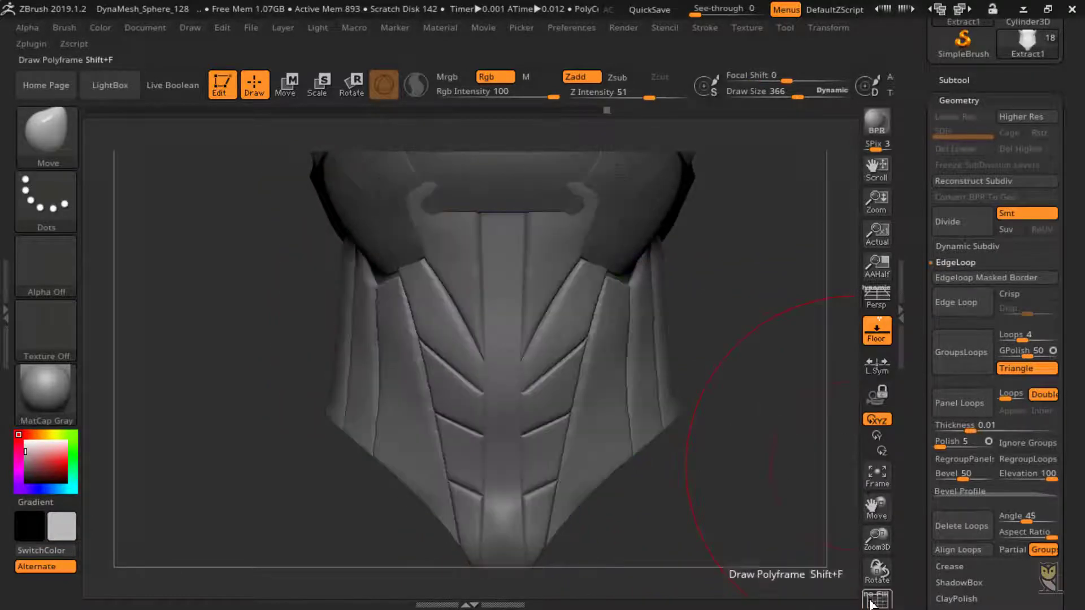
drag(875, 507, 886, 598)
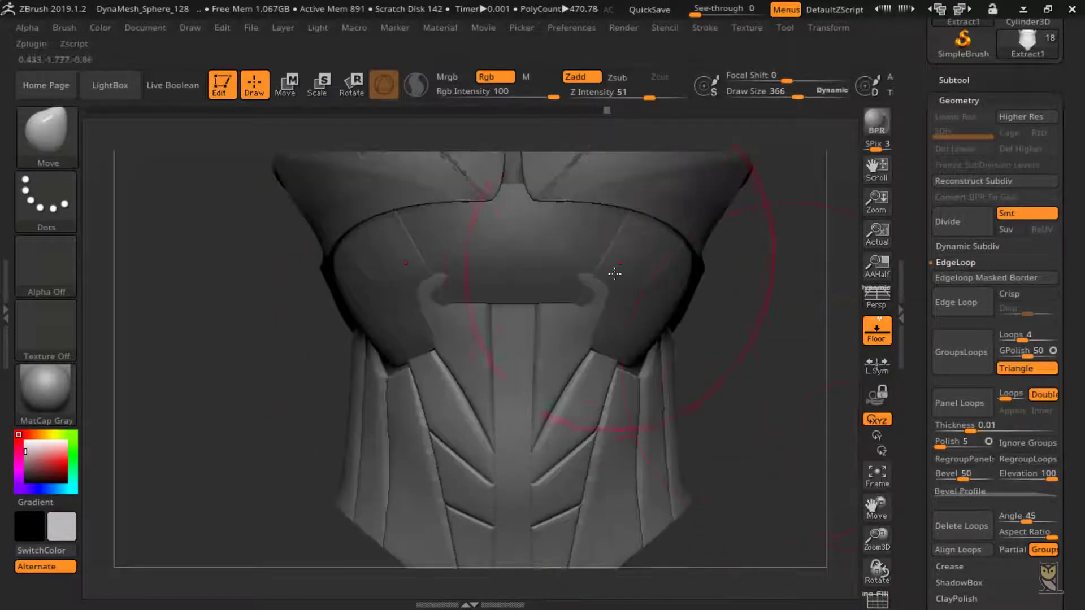
drag(601, 267, 589, 276)
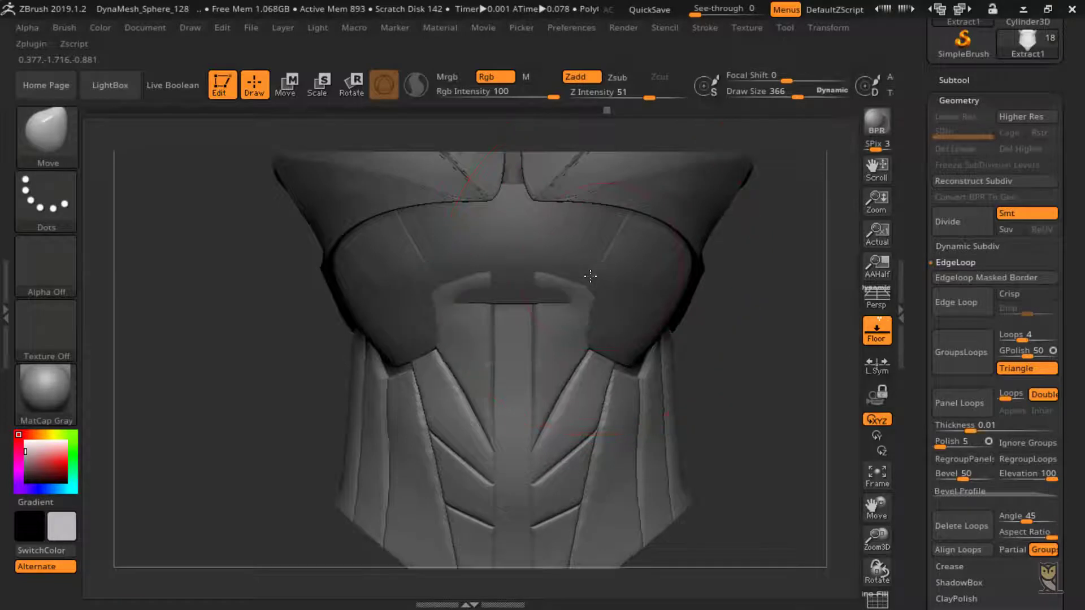
mouse_move(701, 319)
mouse_down()
mouse_move(592, 259)
mouse_move(605, 261)
mouse_up()
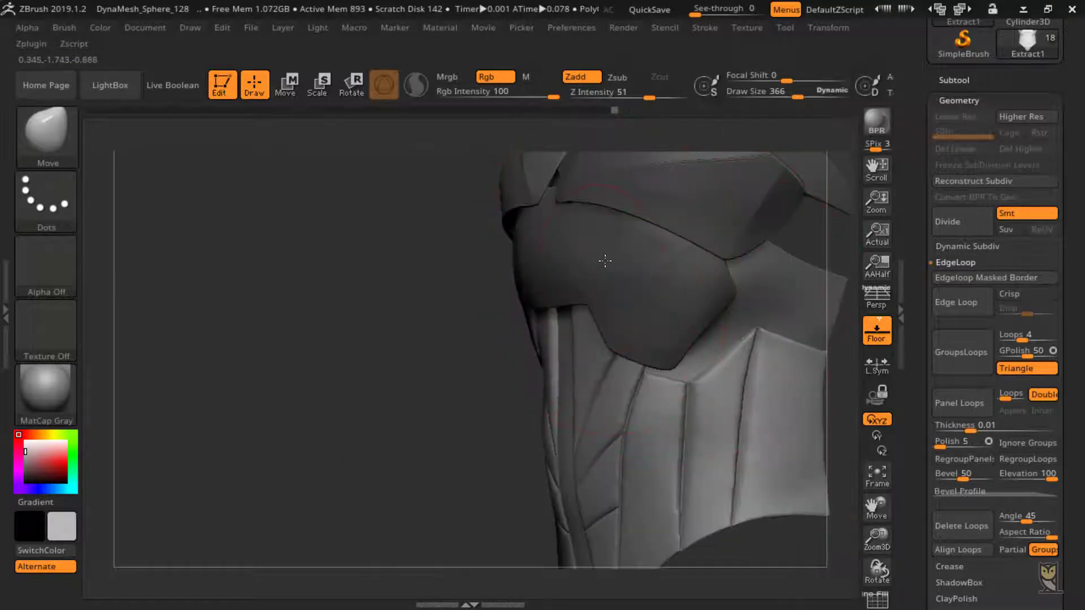
drag(472, 488, 735, 452)
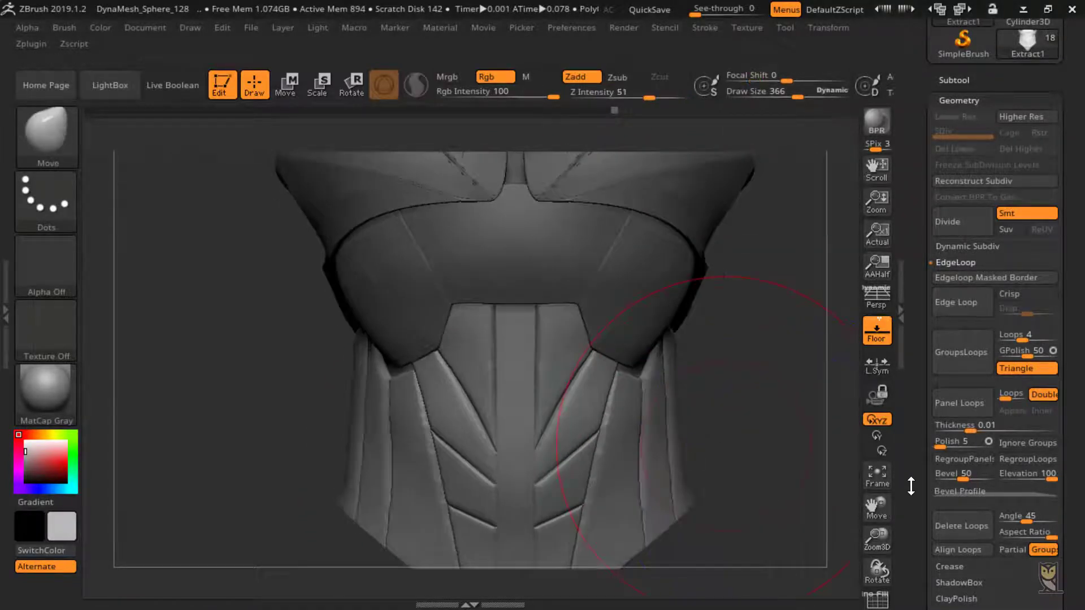
Apply Panel Loops to the abdominal shell with Bevel 0, Polish 0, Elevation -100 and Thickness 0.02135.
drag(908, 485, 926, 417)
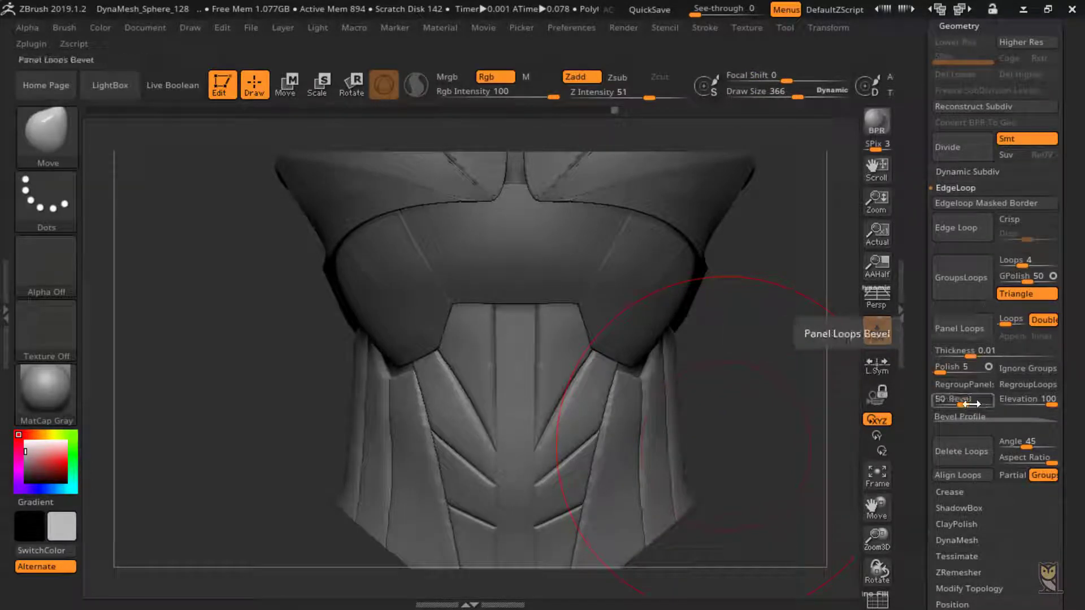
drag(969, 399, 936, 400)
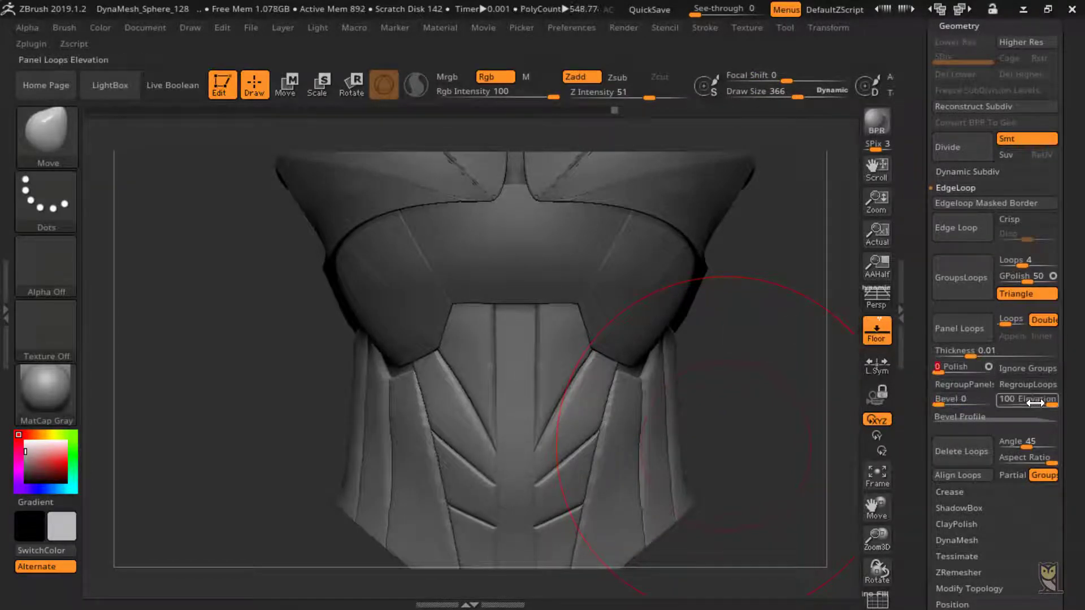
drag(810, 487, 780, 480)
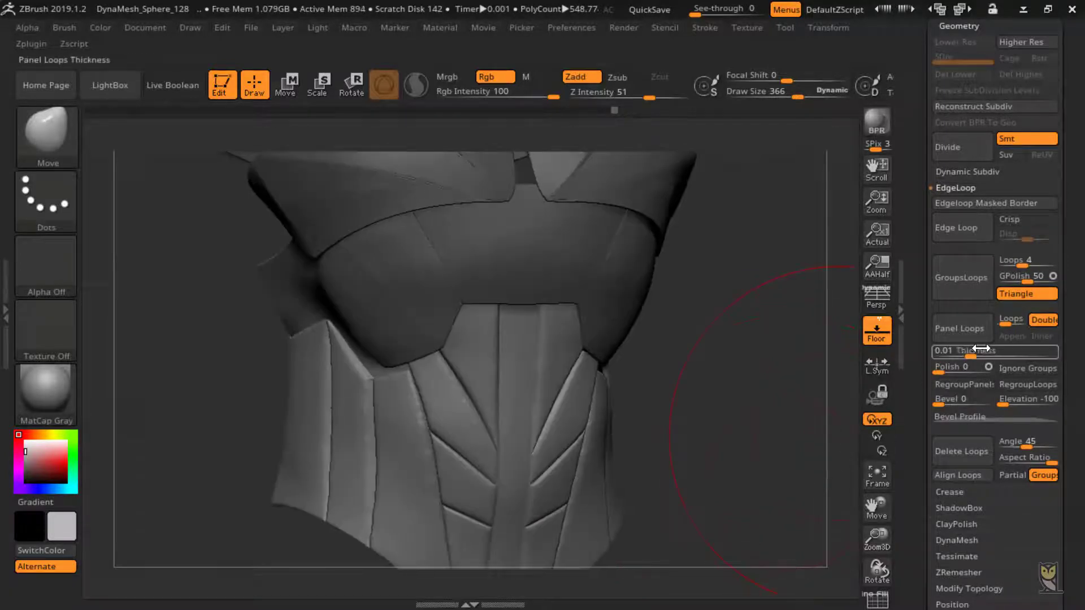
drag(968, 353, 976, 341)
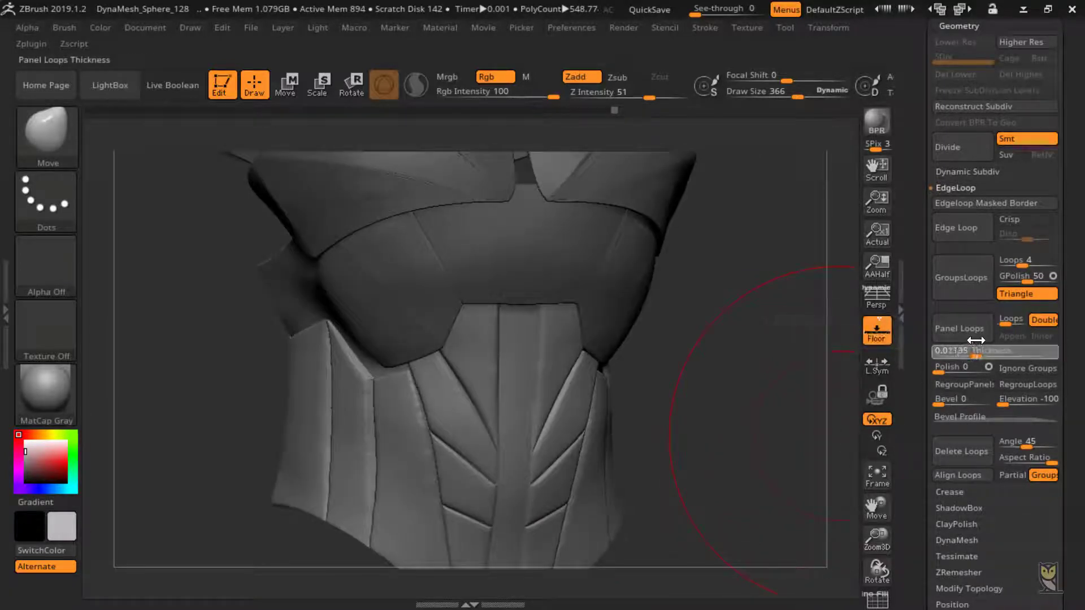
drag(876, 507, 904, 461)
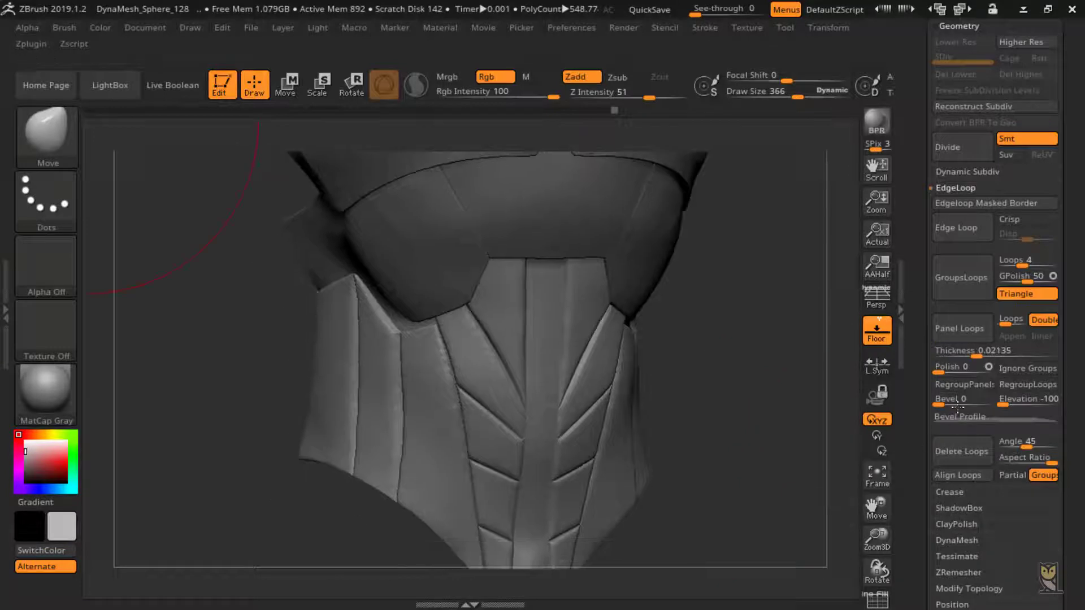
click(956, 333)
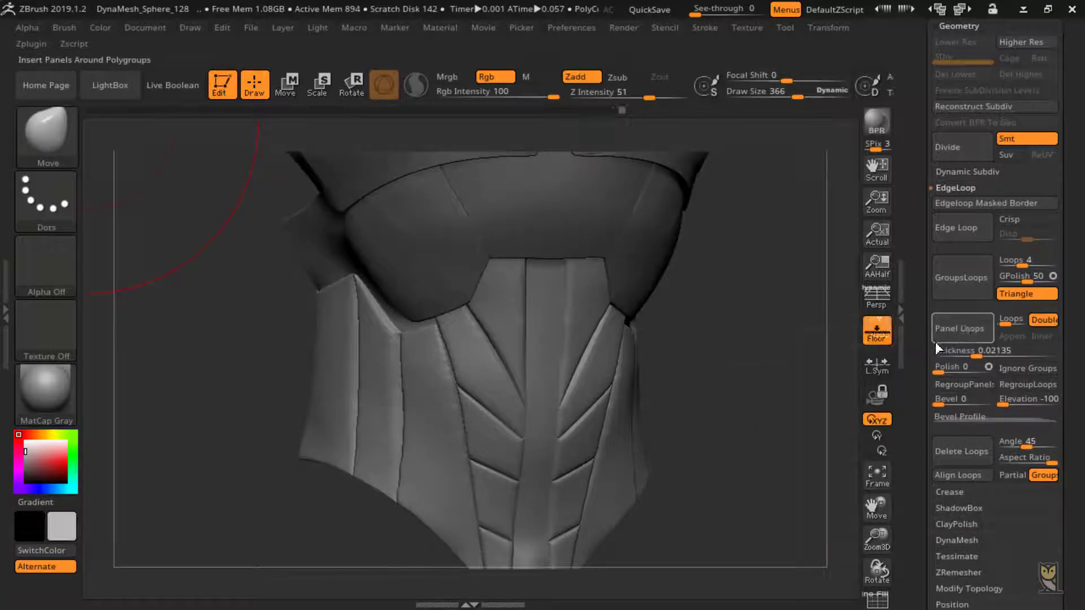
Subdivide the abdominal shell once with smoothing and delete its lower subdivision level.
drag(871, 530, 896, 568)
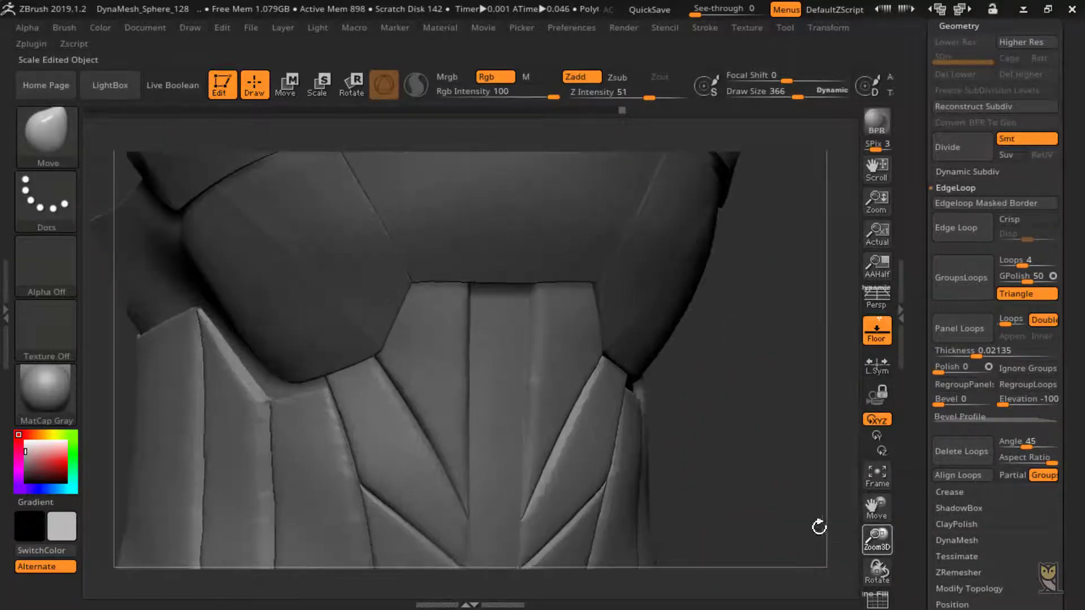
drag(819, 526, 877, 341)
mouse_move(810, 470)
mouse_down()
mouse_move(811, 515)
mouse_move(809, 489)
mouse_up()
drag(877, 507, 919, 472)
drag(923, 315, 922, 422)
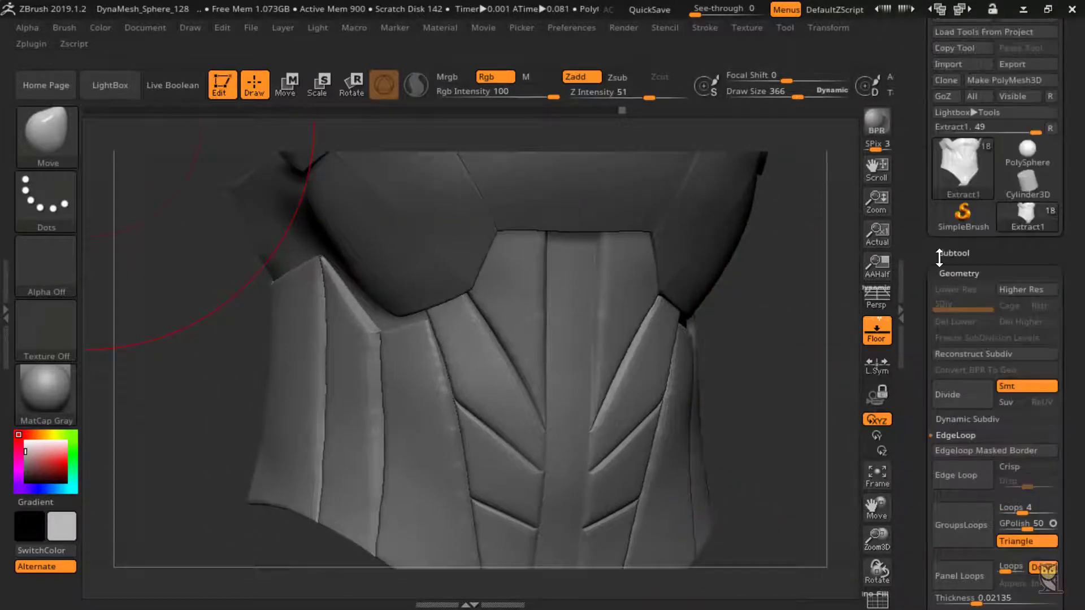
click(948, 388)
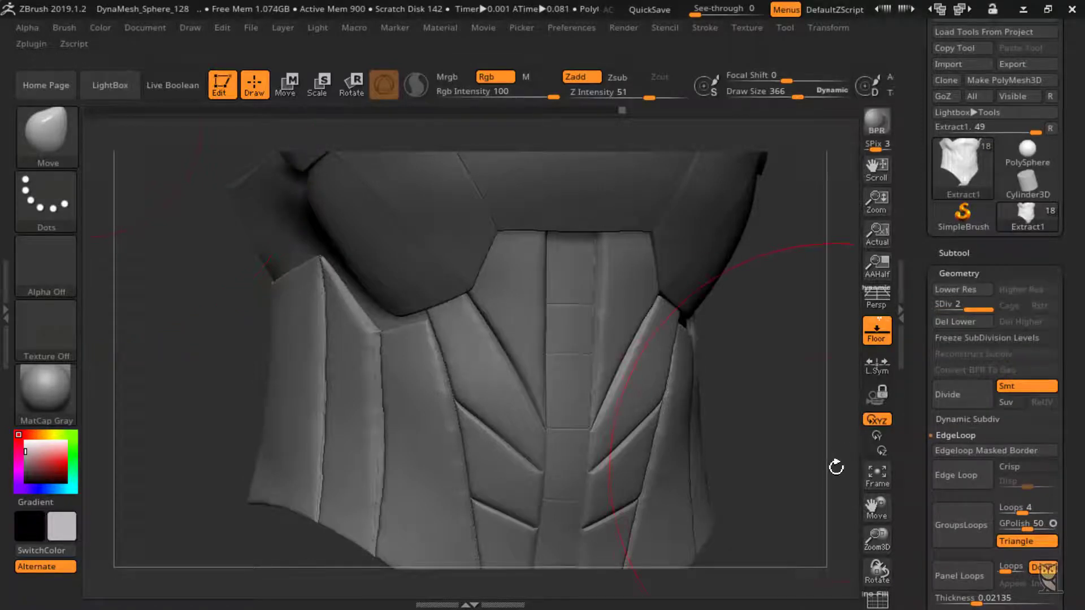
mouse_move(837, 467)
mouse_down()
mouse_move(809, 464)
mouse_move(837, 469)
mouse_up()
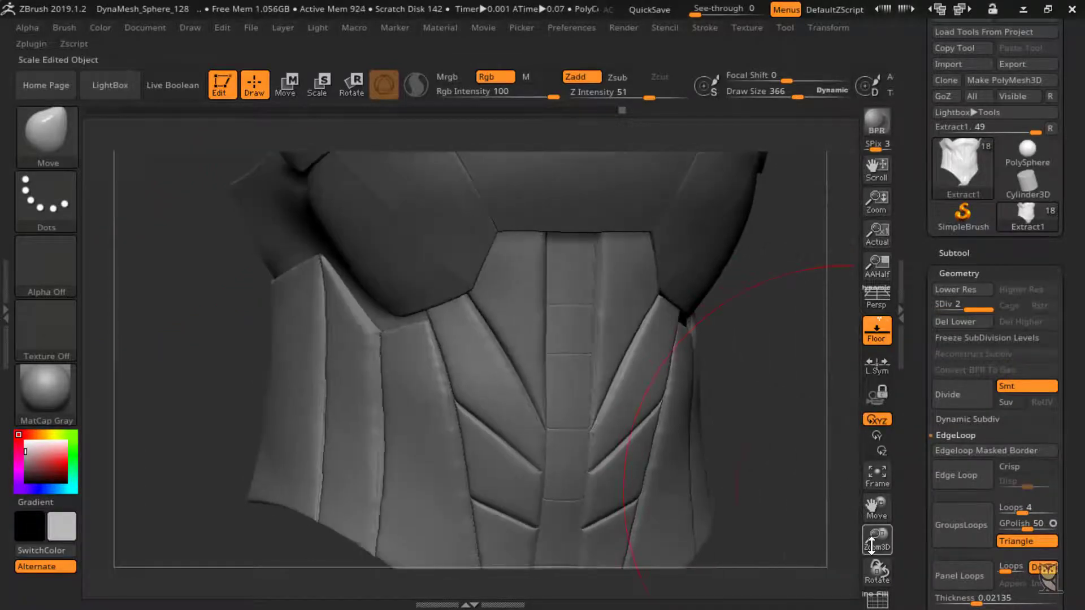
drag(871, 546, 935, 374)
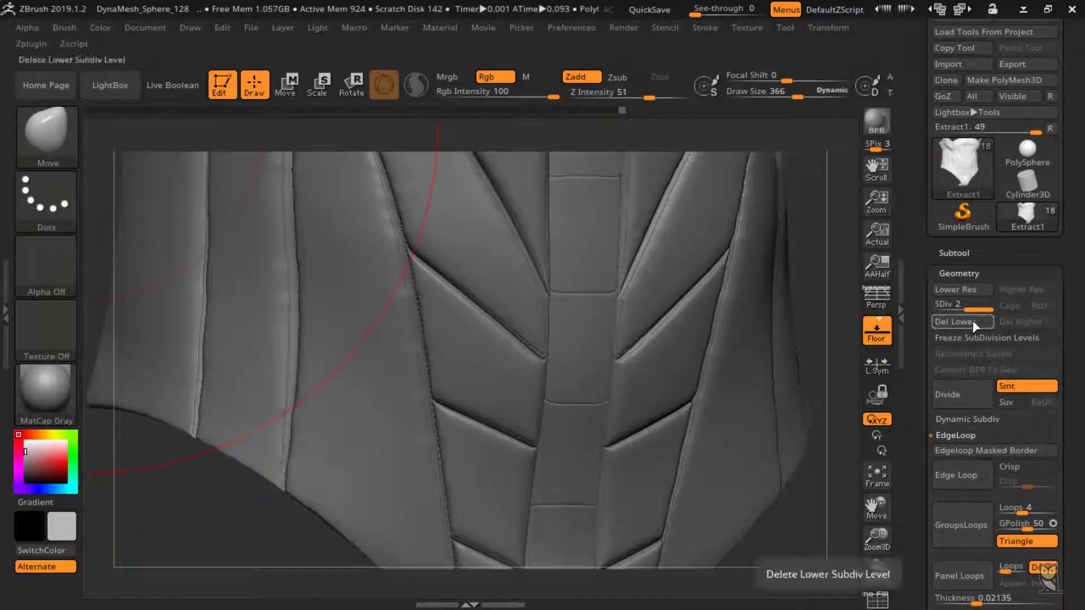
Smooth the abdominal shell by applying the Polish deformation twice.
scroll(980, 361, down, 10)
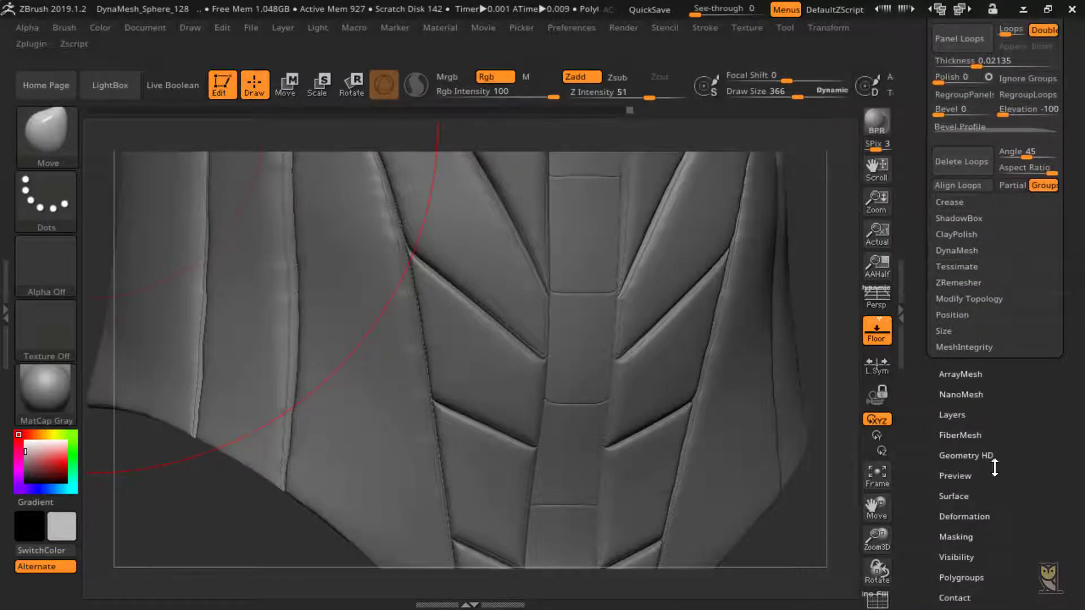
click(970, 516)
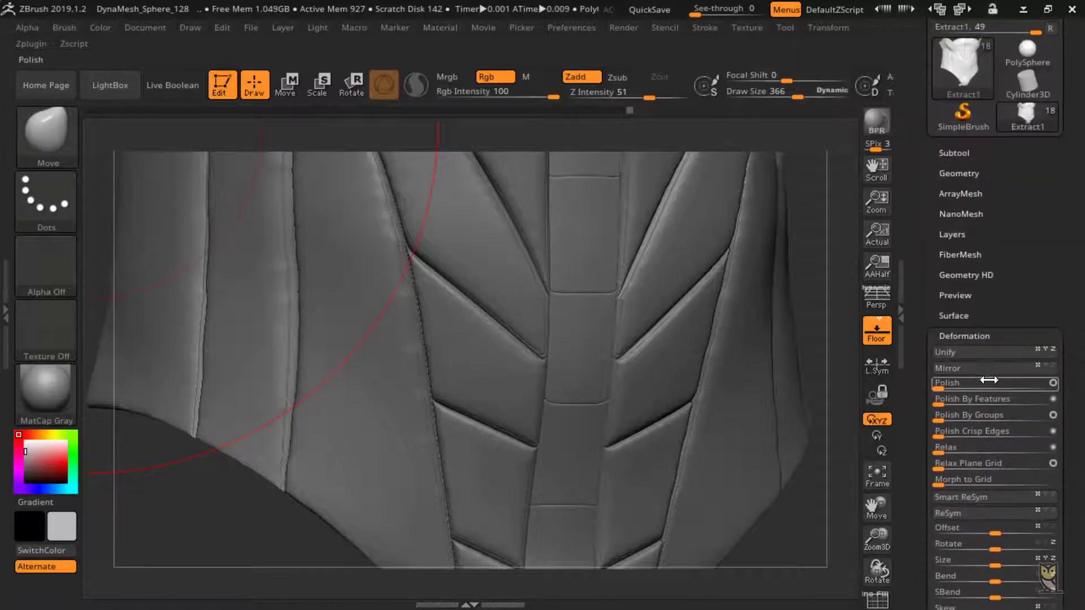
drag(938, 385, 983, 382)
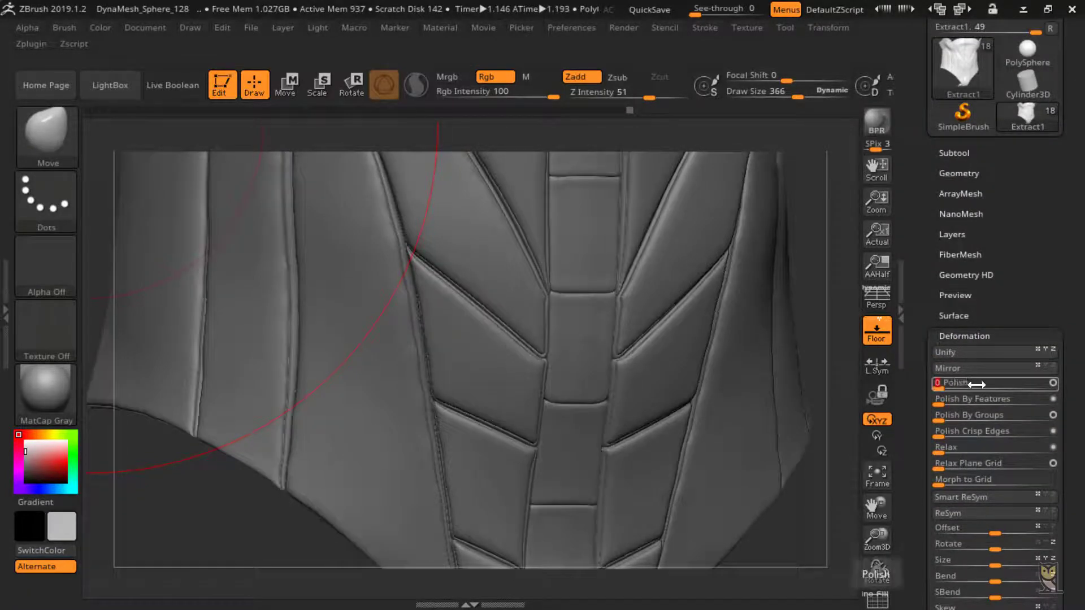
drag(977, 384, 1010, 382)
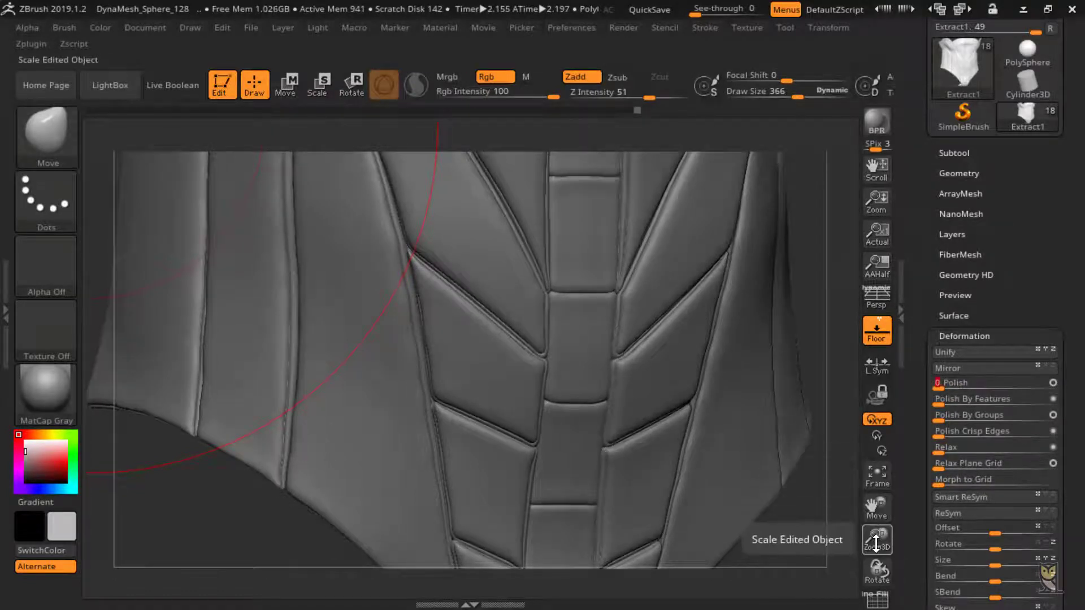
Examine the polished abdominal panels from the front and sides, up close and together with the whole bust.
click(877, 485)
key(f)
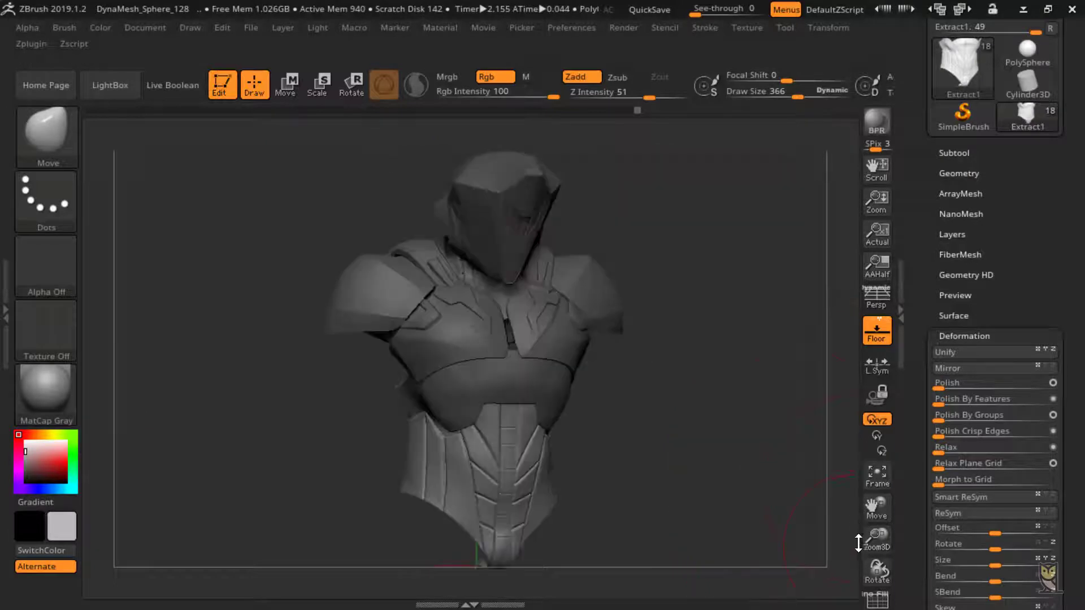
drag(789, 466, 845, 441)
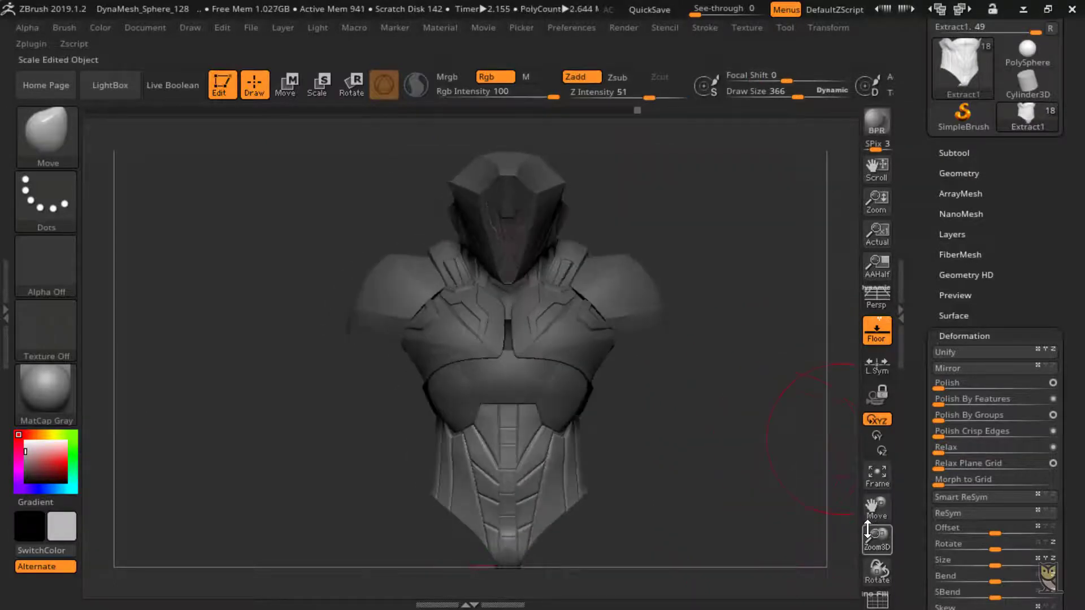
drag(877, 540, 960, 604)
drag(876, 508, 920, 380)
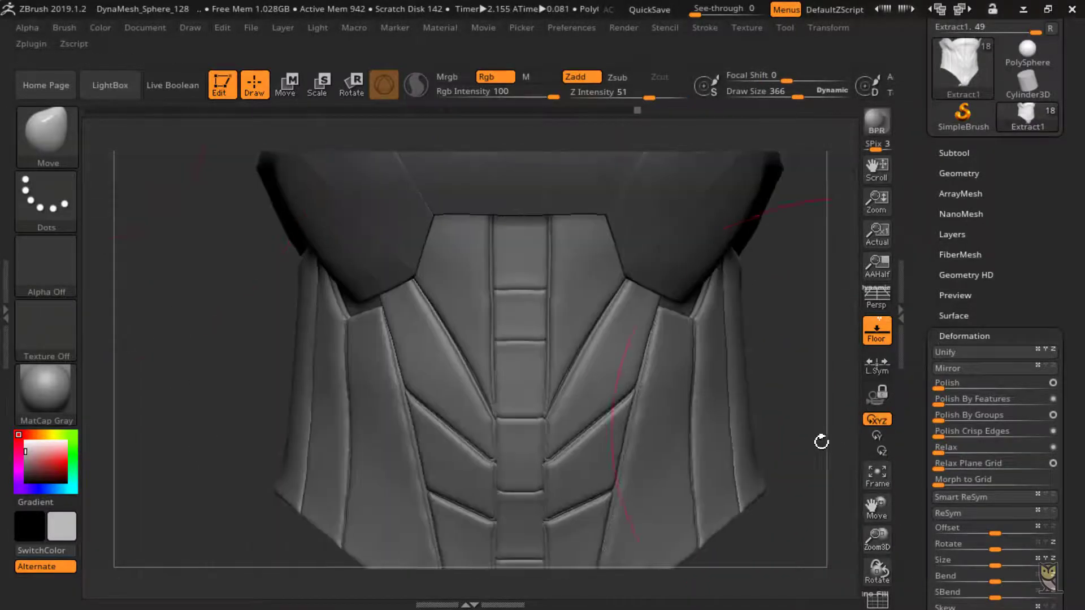
drag(846, 433, 848, 432)
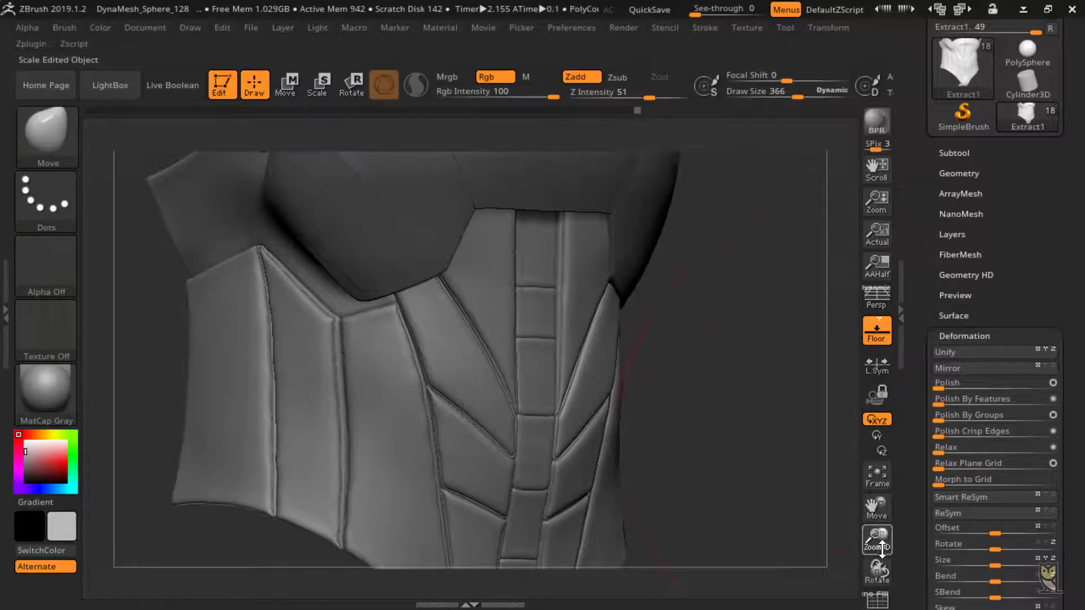
drag(883, 548, 874, 513)
drag(907, 453, 904, 339)
drag(851, 435, 851, 445)
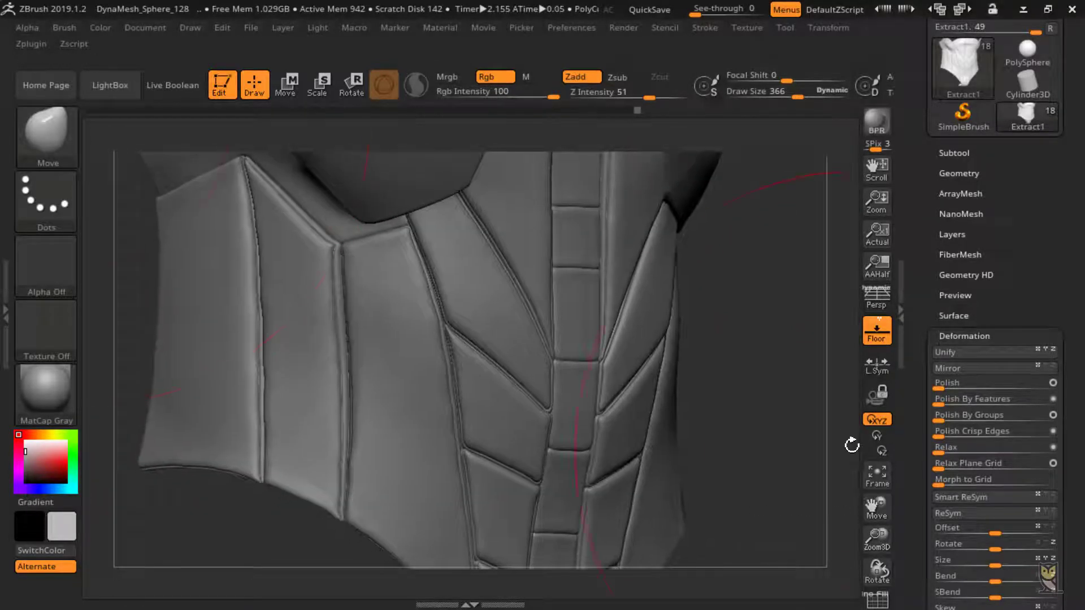
drag(785, 414, 775, 424)
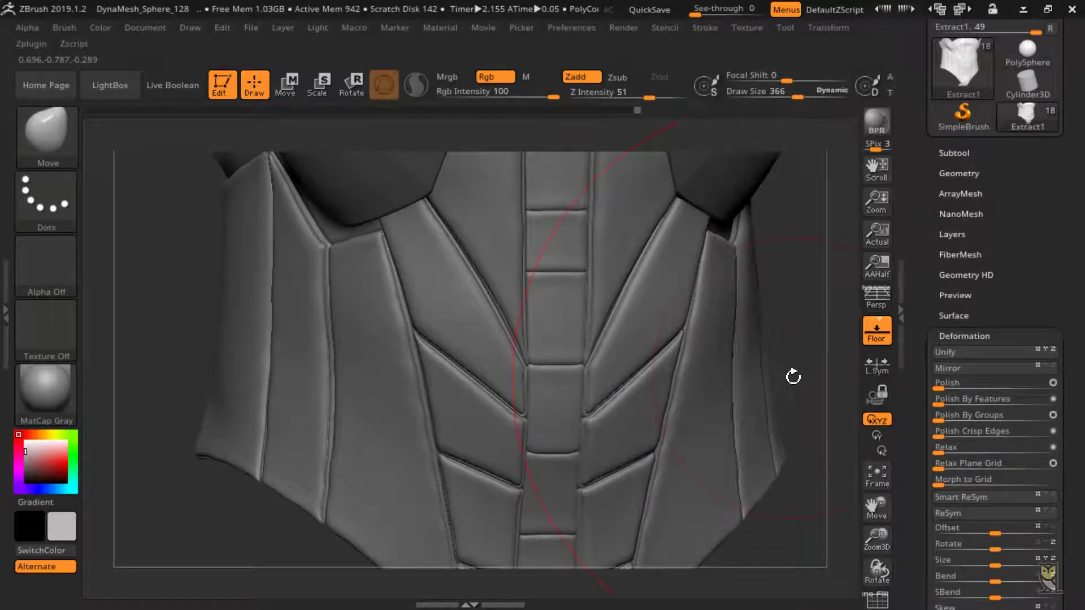
mouse_move(827, 405)
mouse_down()
mouse_move(808, 392)
mouse_move(707, 395)
mouse_up()
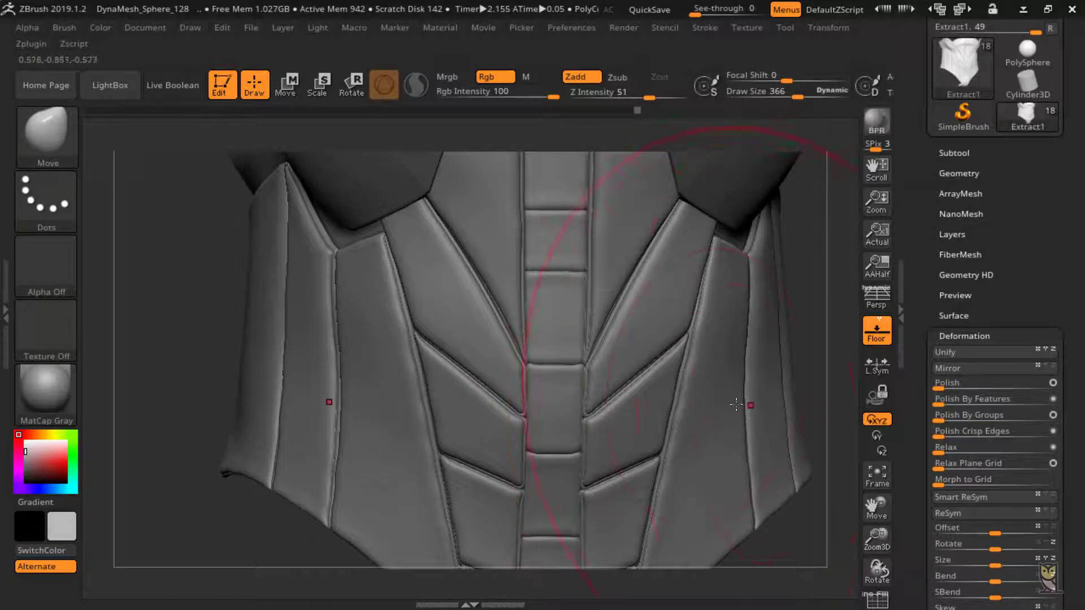
mouse_move(828, 382)
mouse_down()
mouse_move(779, 383)
mouse_move(831, 375)
mouse_up()
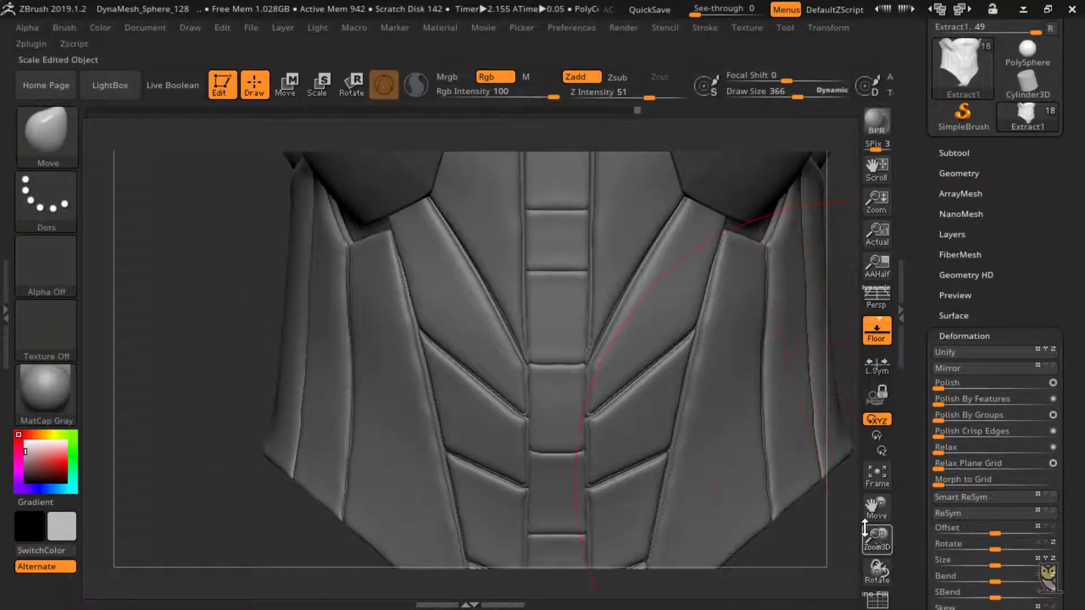
drag(865, 529, 866, 545)
drag(802, 390, 751, 395)
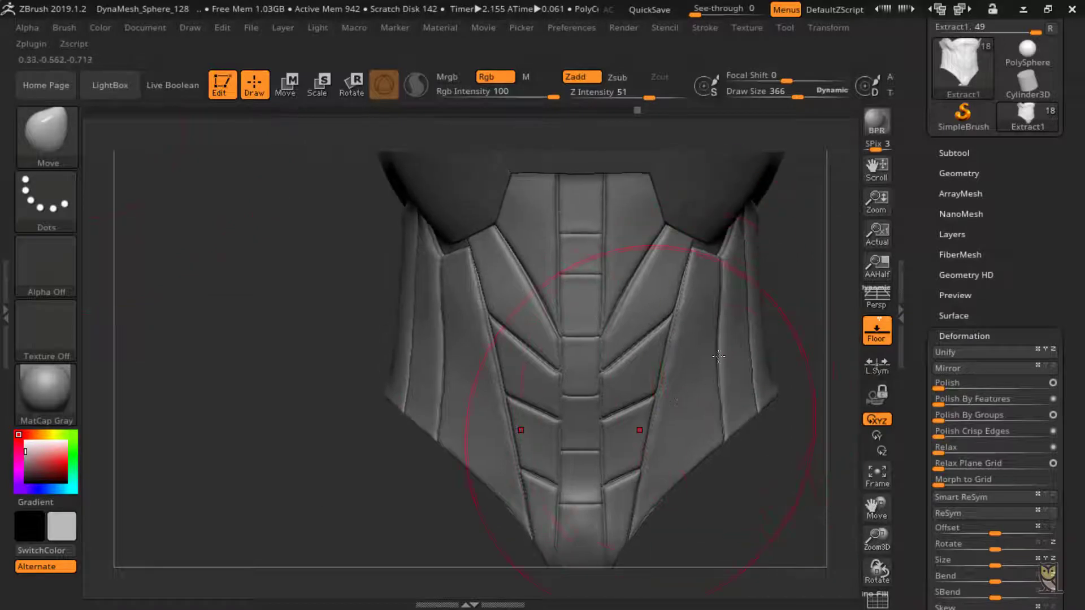
drag(880, 507, 857, 564)
drag(784, 527, 804, 513)
drag(877, 540, 803, 582)
drag(851, 504, 775, 495)
Show the Lecture-09 body subtool beneath the armour and make it the active subtool.
click(955, 153)
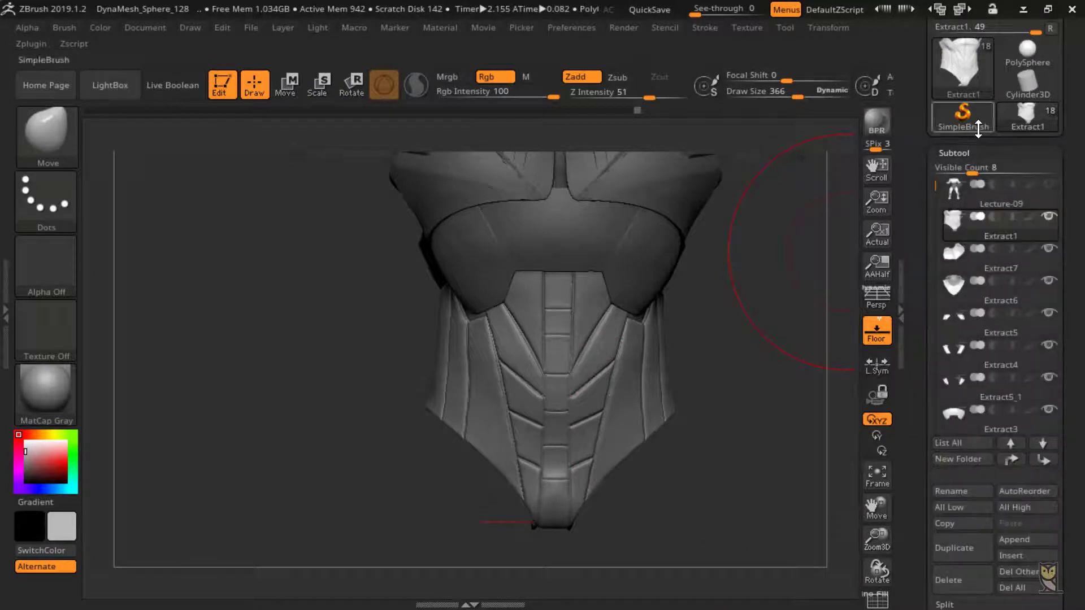
drag(923, 370, 923, 407)
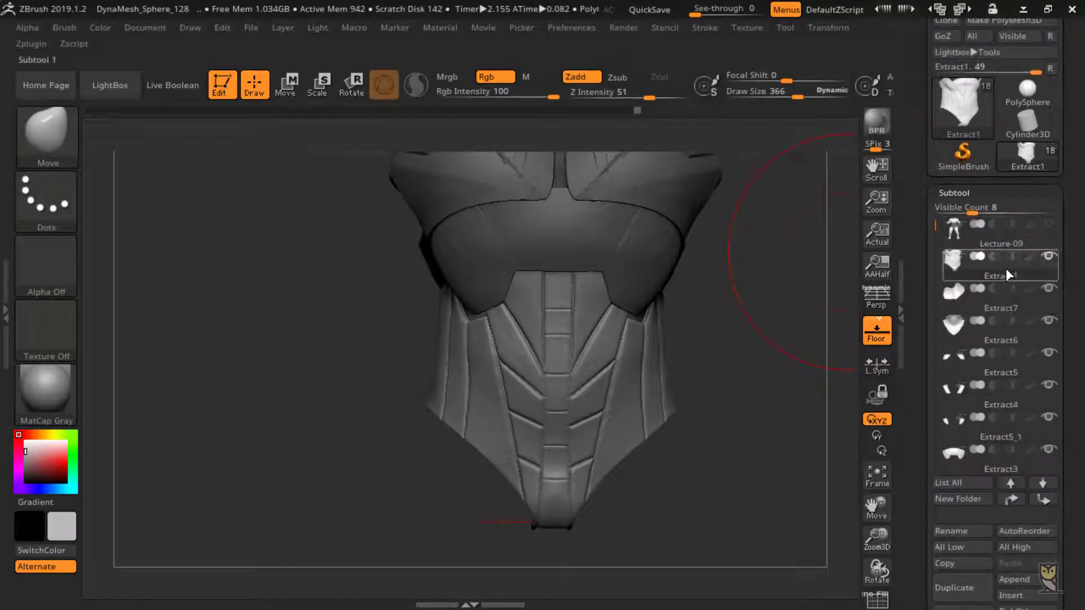
click(1049, 225)
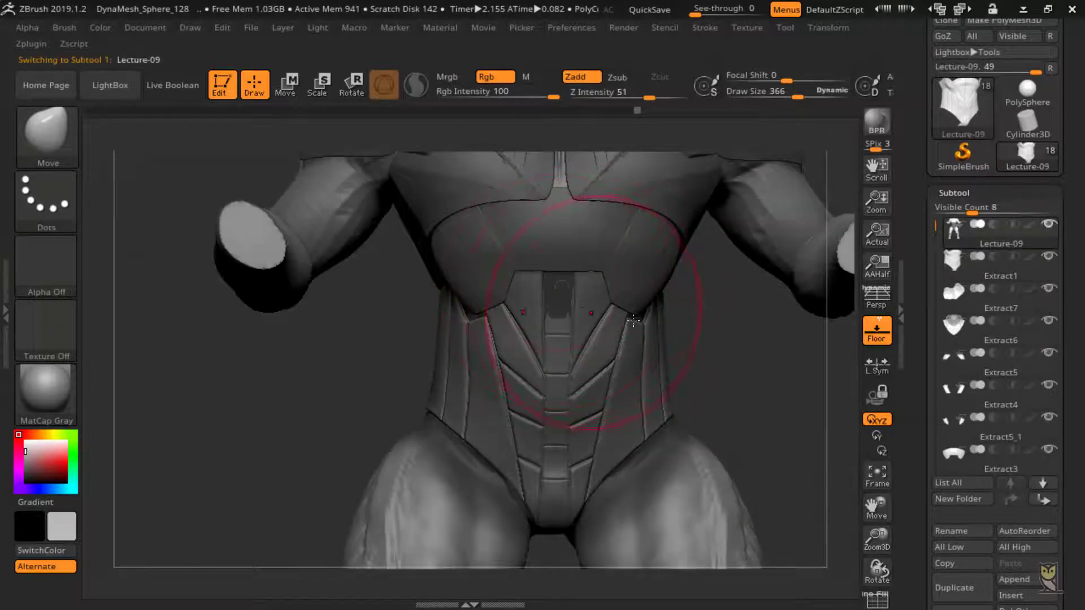
key(shift)
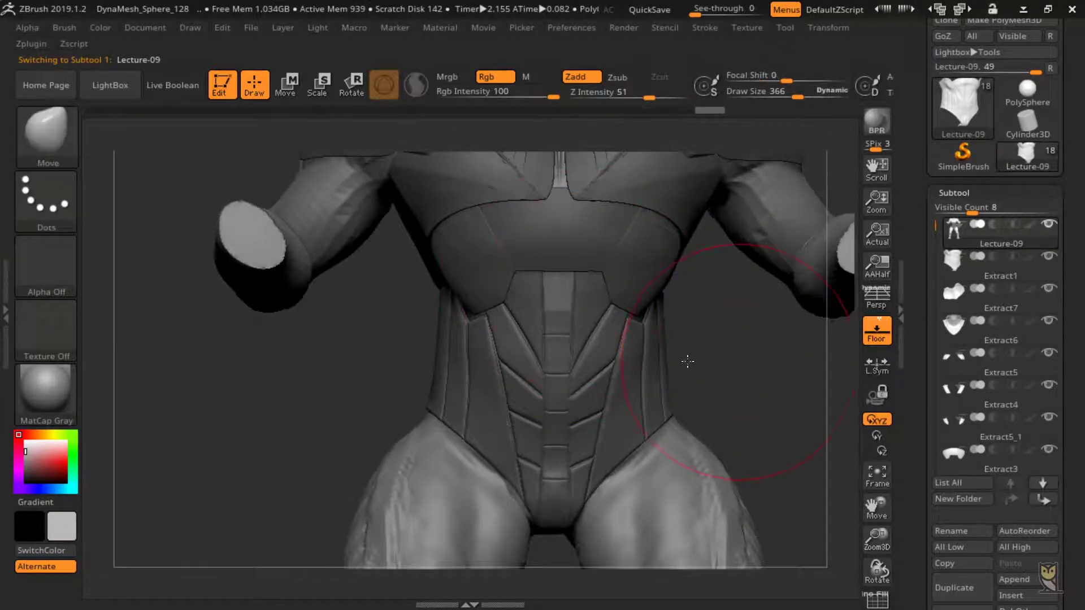
Mask the body's back from beneath the shoulder armour down to the waist and hips.
drag(687, 361, 590, 356)
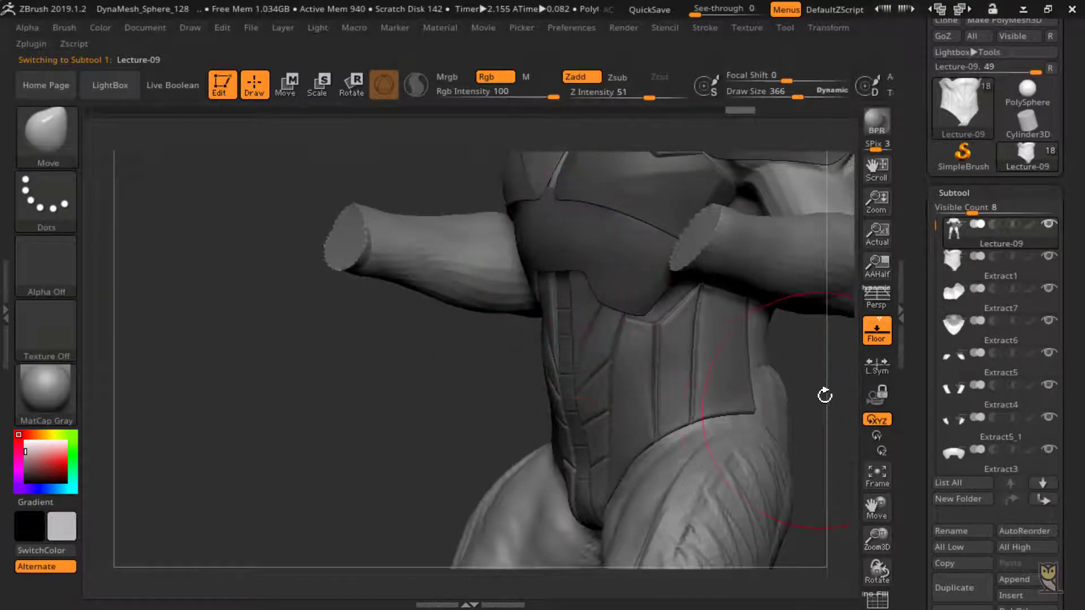
mouse_move(825, 396)
mouse_down()
mouse_move(732, 393)
mouse_move(757, 336)
mouse_move(747, 324)
mouse_up()
key(shift)
mouse_move(658, 242)
ctrl+mouse_down()
mouse_move(650, 222)
mouse_move(680, 196)
mouse_move(651, 274)
mouse_move(574, 303)
ctrl+mouse_up()
ctrl+drag(656, 312, 650, 347)
drag(792, 398, 797, 396)
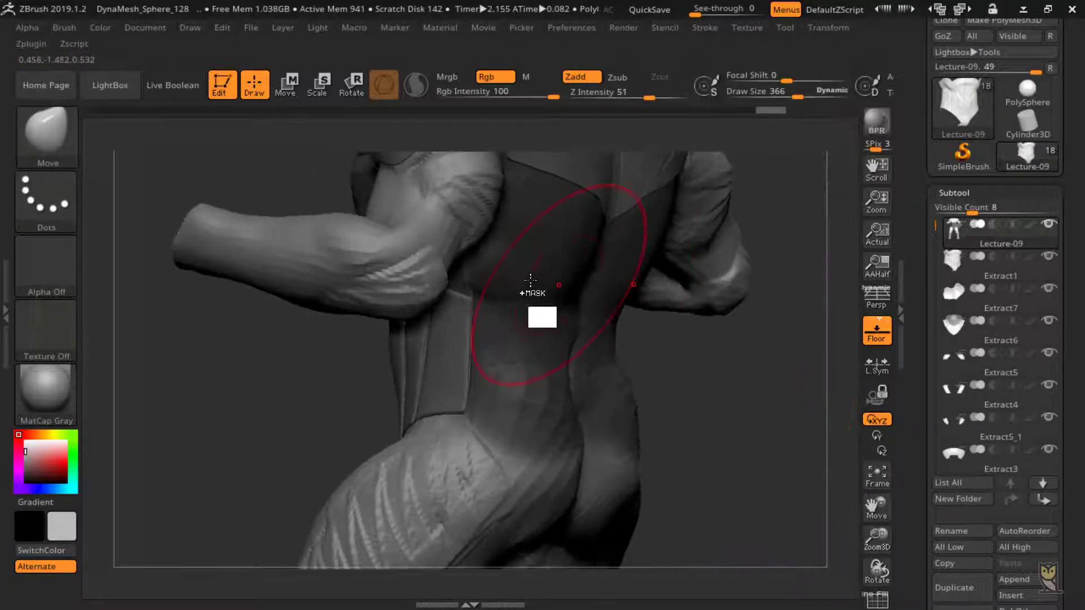
ctrl+drag(487, 271, 513, 229)
drag(742, 412, 601, 253)
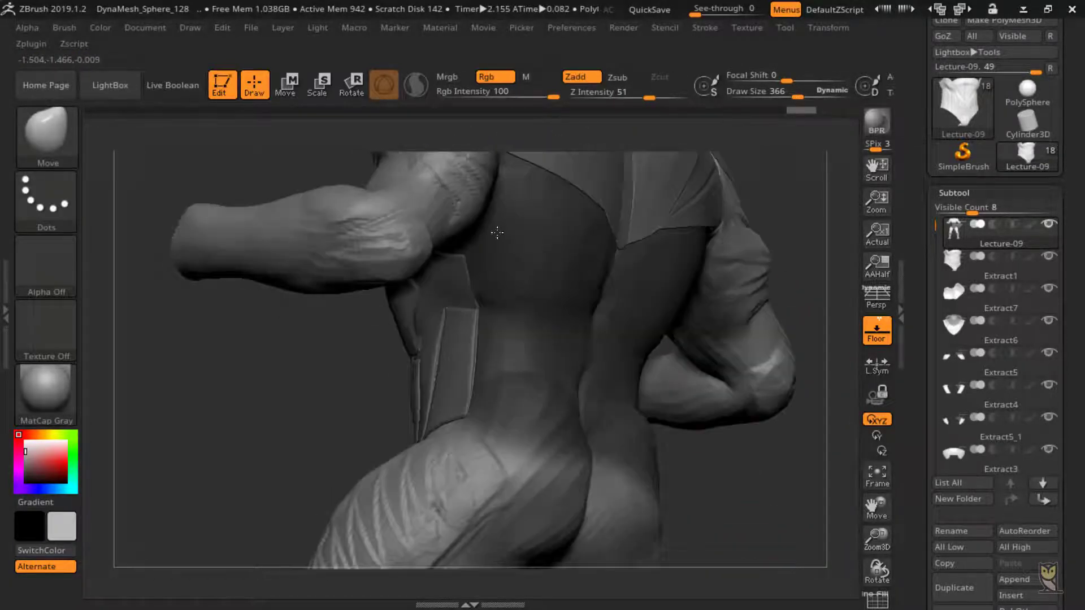
drag(498, 232, 458, 248)
key(ctrl)
ctrl+click(467, 255)
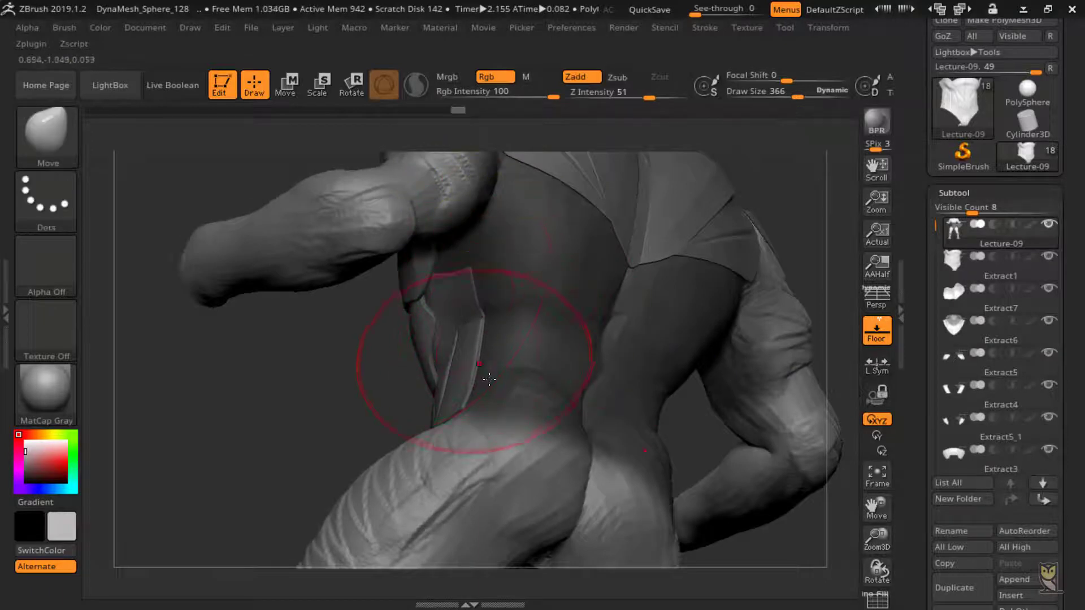
Extract the masked back area of the body as a new subtool.
drag(815, 278, 810, 250)
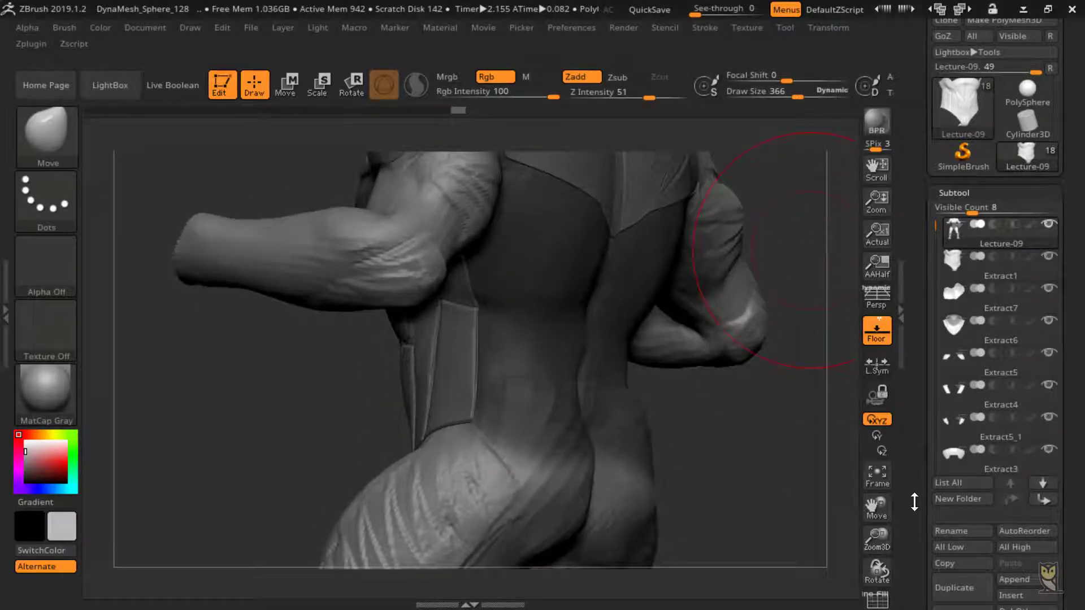
drag(915, 502, 913, 459)
drag(916, 551, 939, 523)
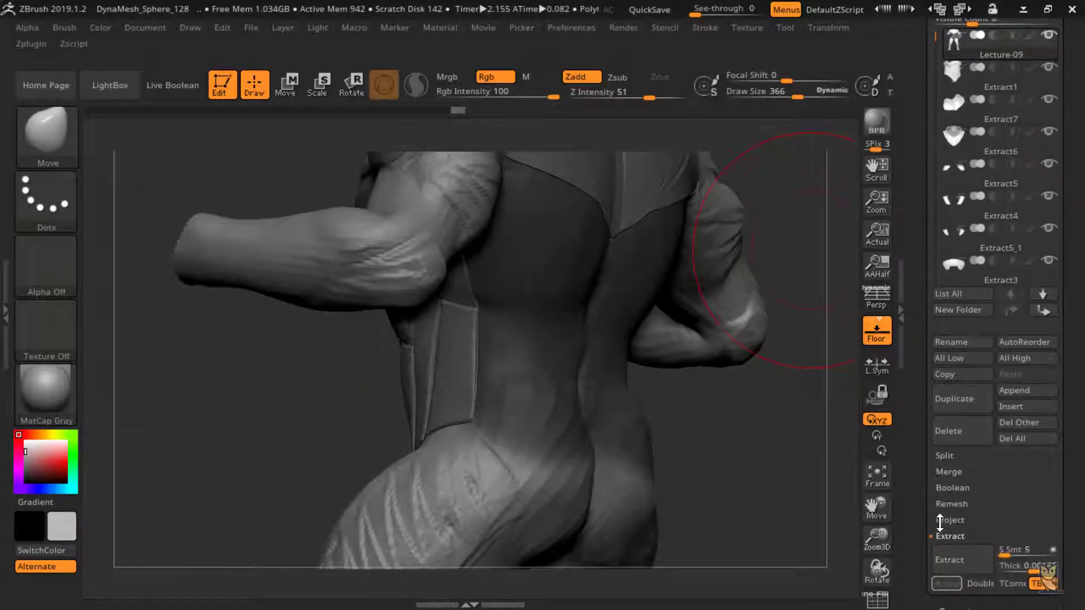
click(949, 559)
click(945, 583)
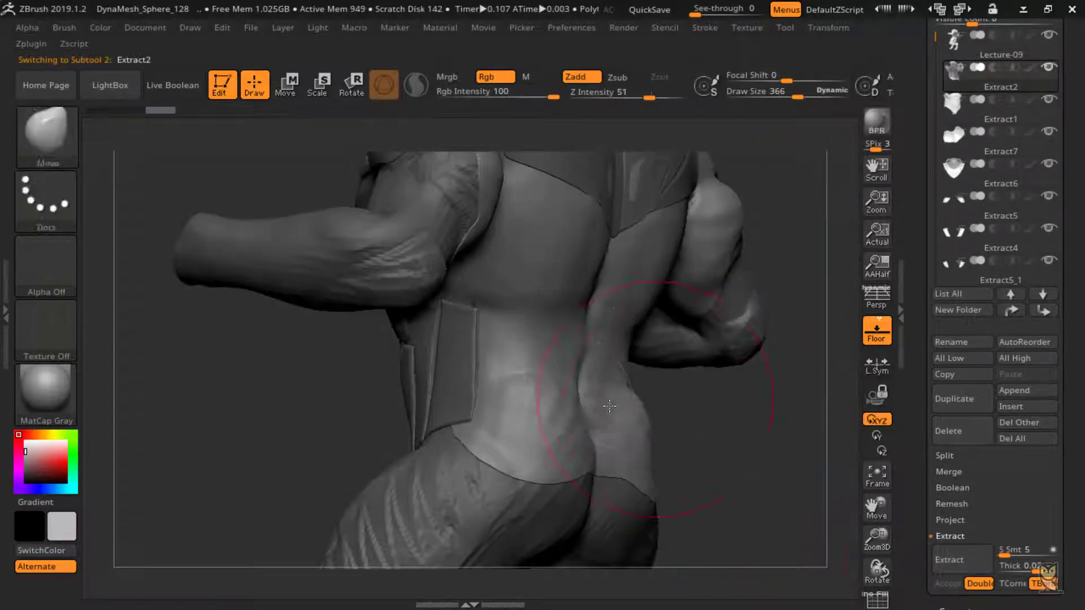
Isolate a single surface polygroup of the extracted back piece and delete its hidden geometry.
ctrl+shift+click(560, 340)
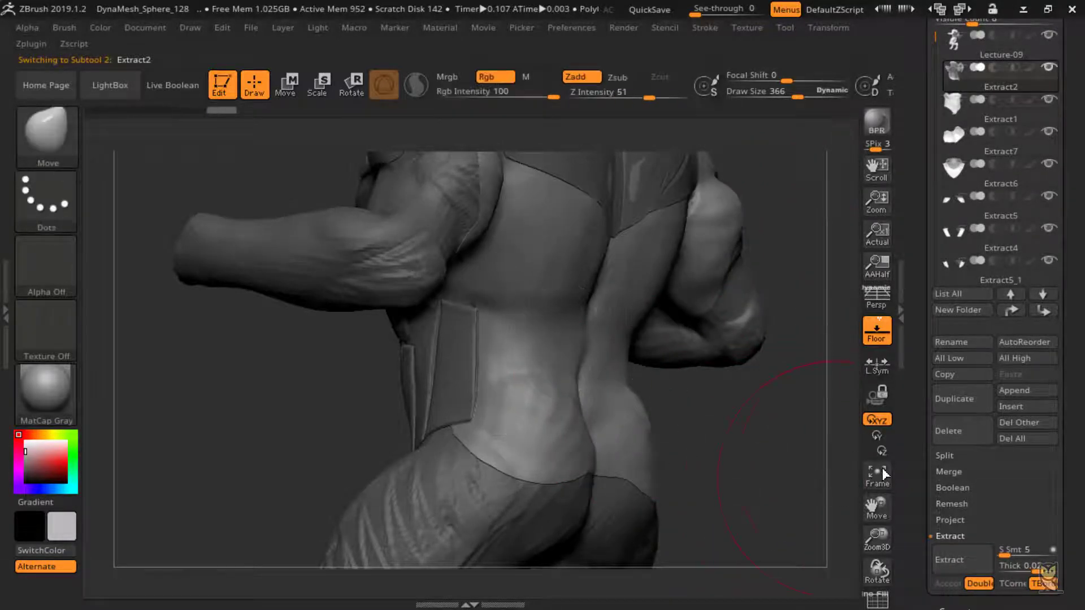
drag(916, 522, 917, 431)
click(961, 449)
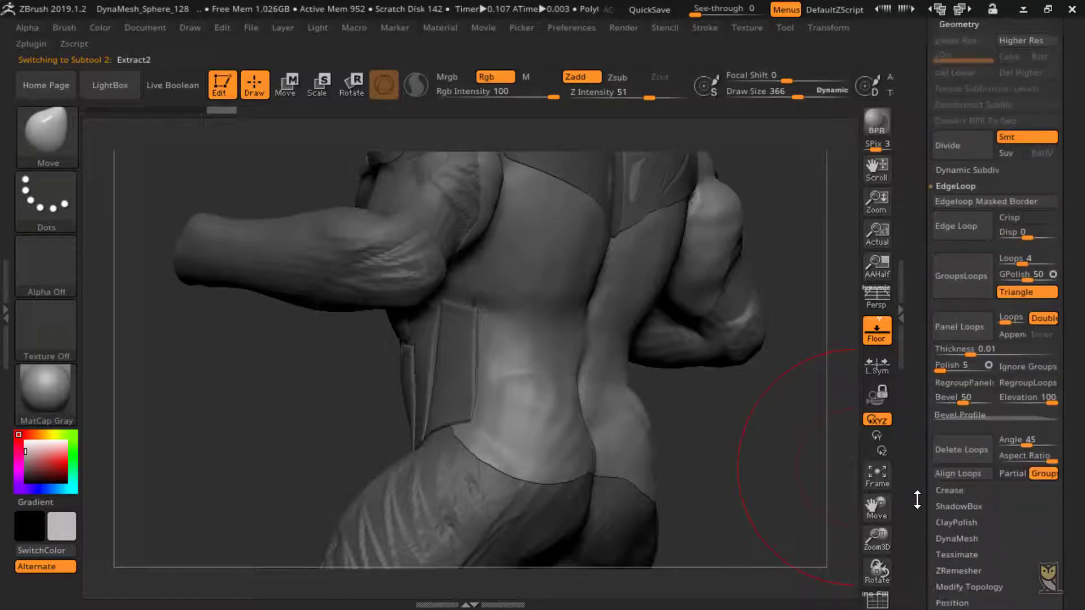
click(956, 607)
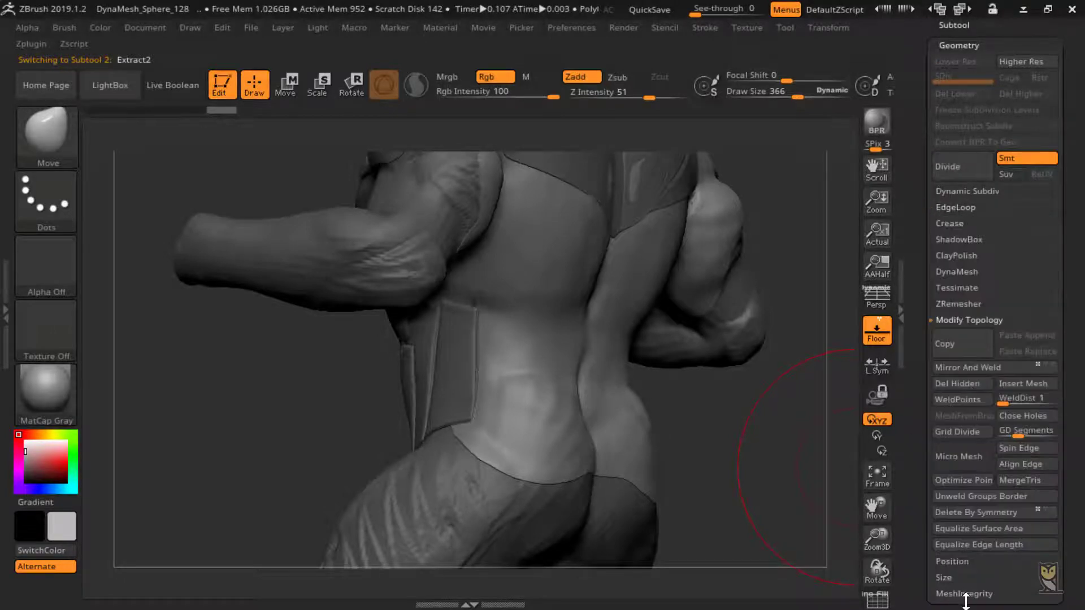
click(968, 384)
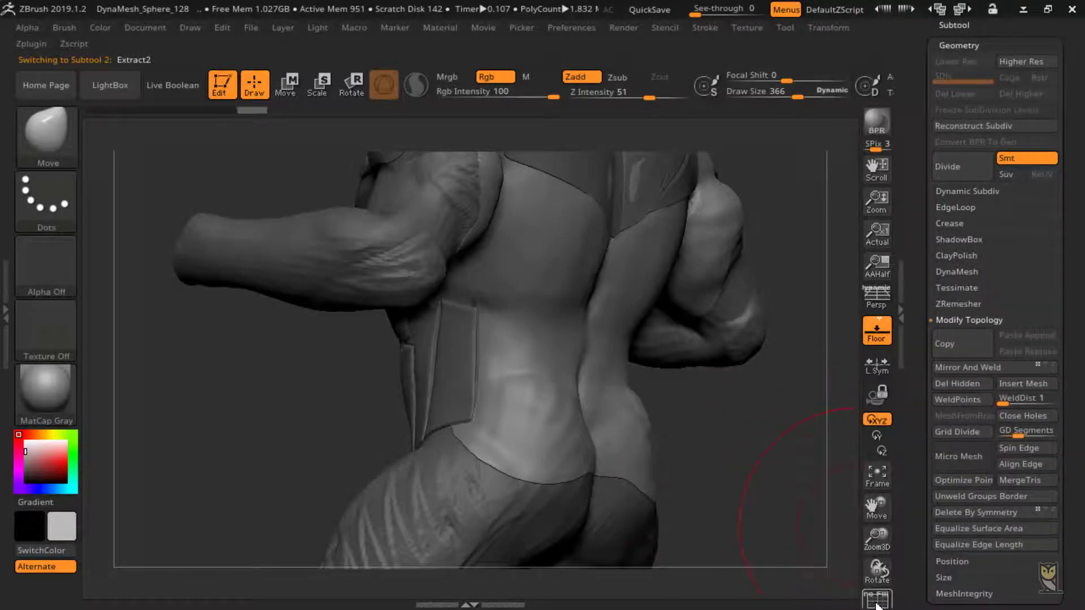
Turn on the polyframe display and slice the back shell horizontally at the hips, level with the side armour's lower edge.
click(877, 607)
drag(801, 507, 795, 491)
shift+drag(765, 443, 755, 432)
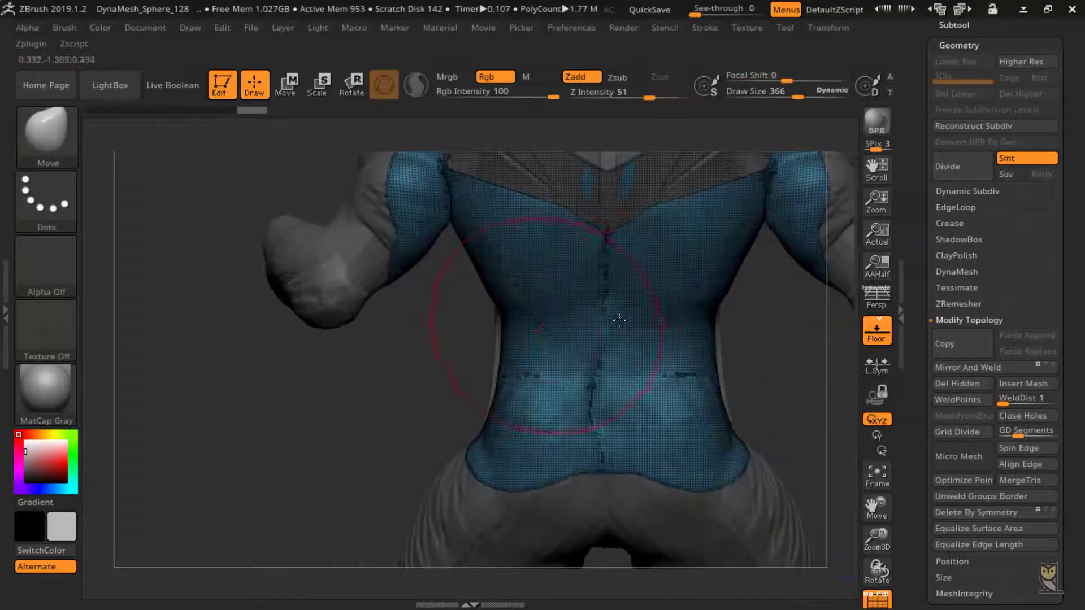
drag(814, 369, 570, 349)
ctrl+shift+drag(541, 423, 643, 421)
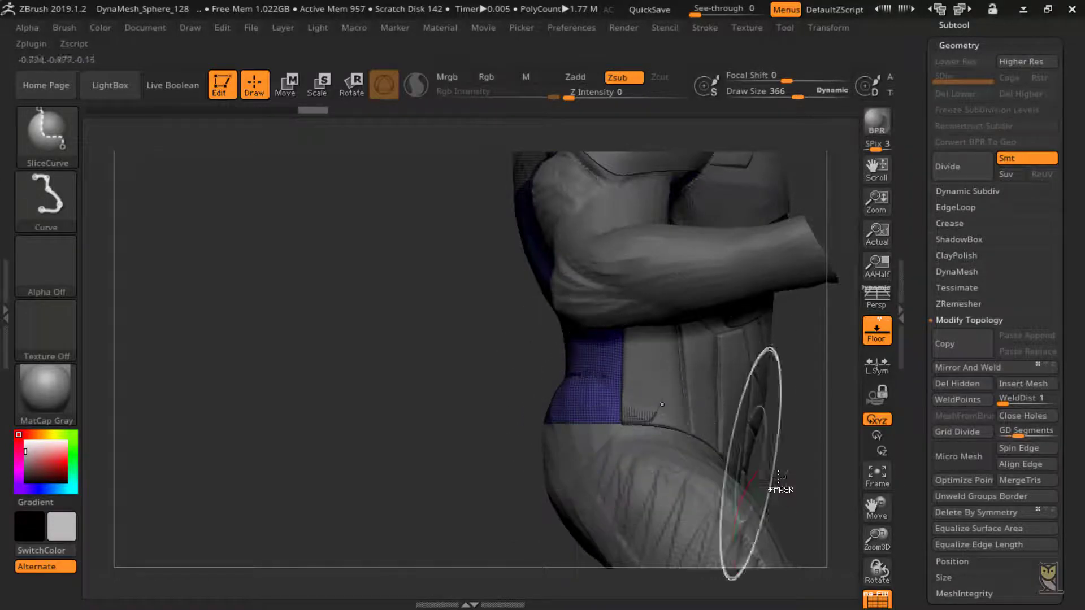
Delete the shell's geometry below the hip slice, then trim its lower edge with a diagonal slice along the hip.
click(971, 385)
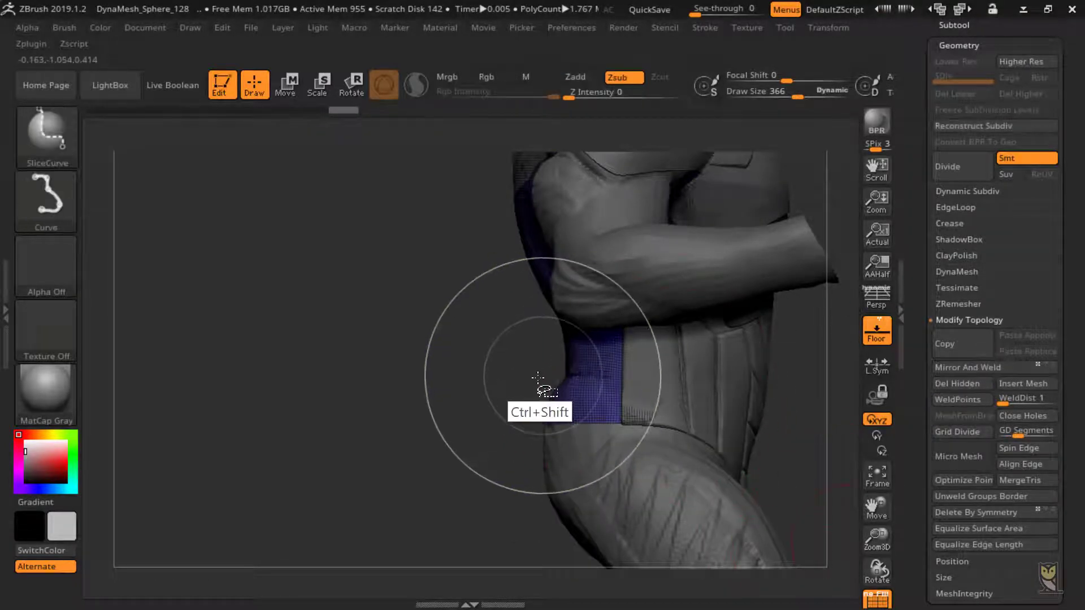
mouse_move(545, 383)
ctrl+shift+mouse_down()
mouse_move(661, 481)
mouse_move(708, 500)
ctrl+shift+mouse_up()
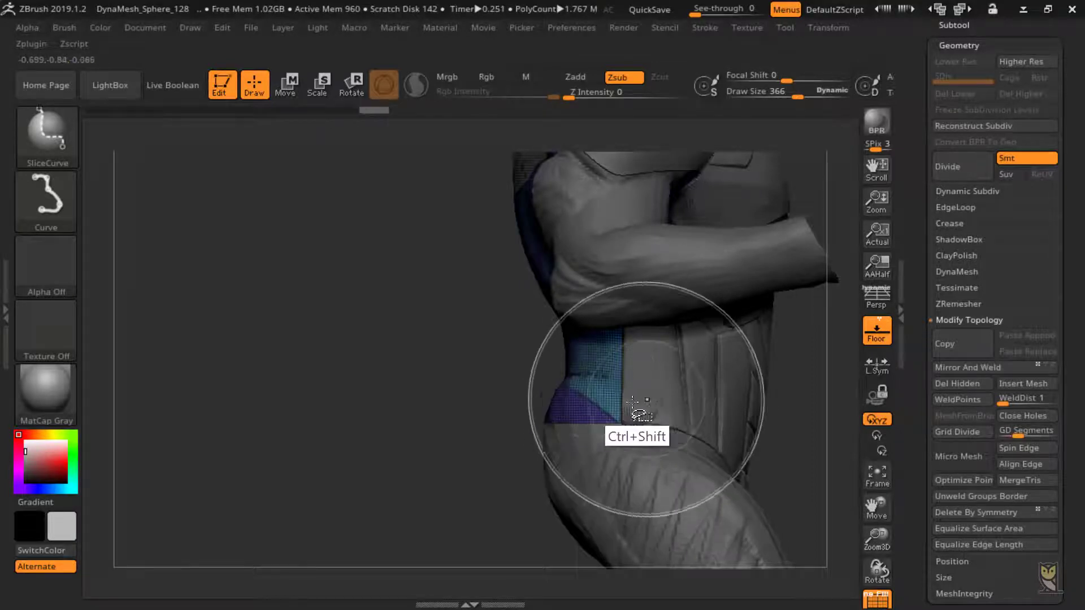
click(968, 393)
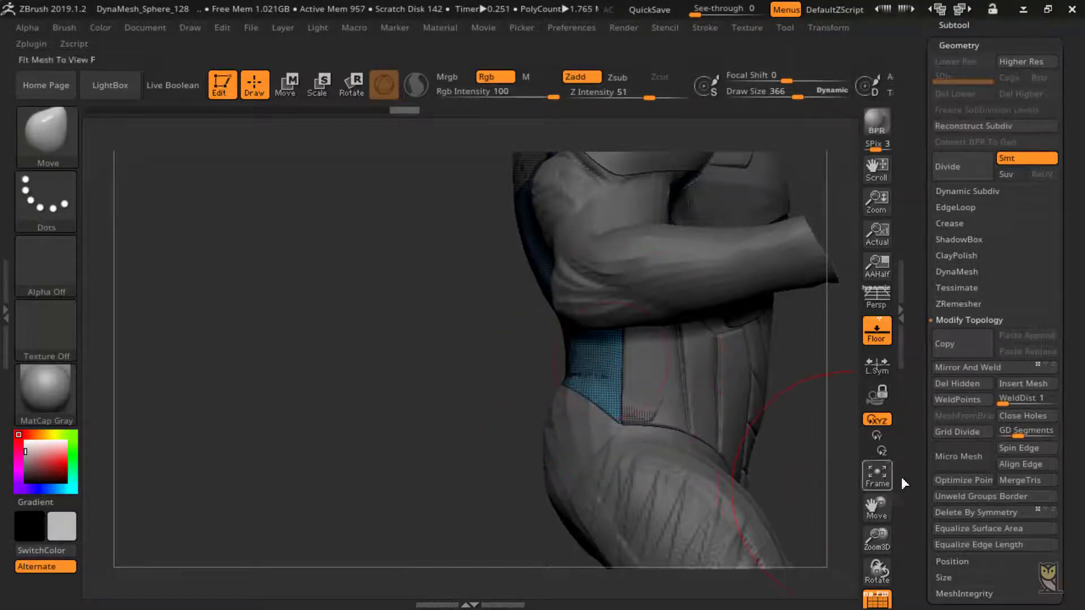
Hide the body subtool and slice off the back shell diagonally along the upper-back armour's lower edge.
drag(877, 507, 827, 547)
mouse_move(800, 496)
mouse_down()
mouse_move(848, 501)
mouse_move(796, 500)
mouse_up()
click(961, 25)
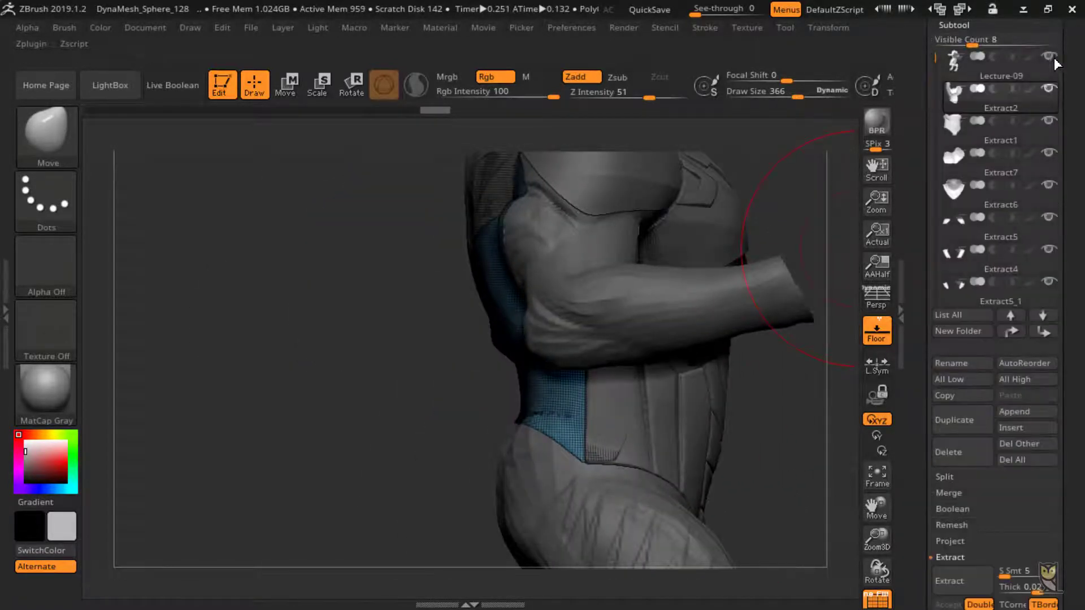
click(1050, 57)
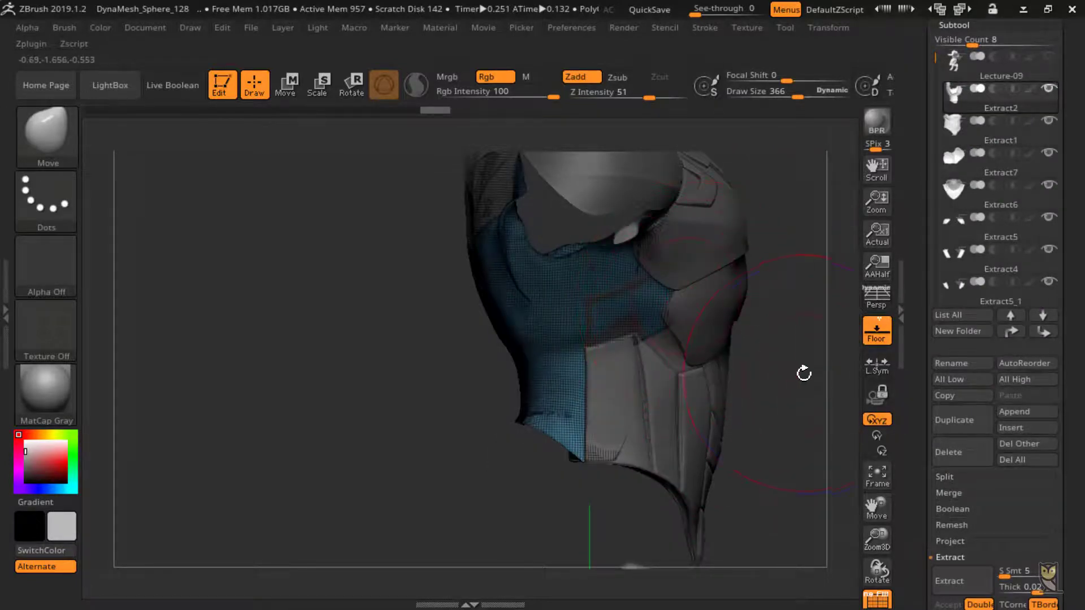
mouse_move(804, 373)
mouse_down()
mouse_move(792, 373)
mouse_move(845, 394)
mouse_move(786, 366)
mouse_up()
mouse_move(709, 182)
ctrl+shift+mouse_down()
mouse_move(471, 244)
mouse_move(241, 359)
ctrl+shift+mouse_up()
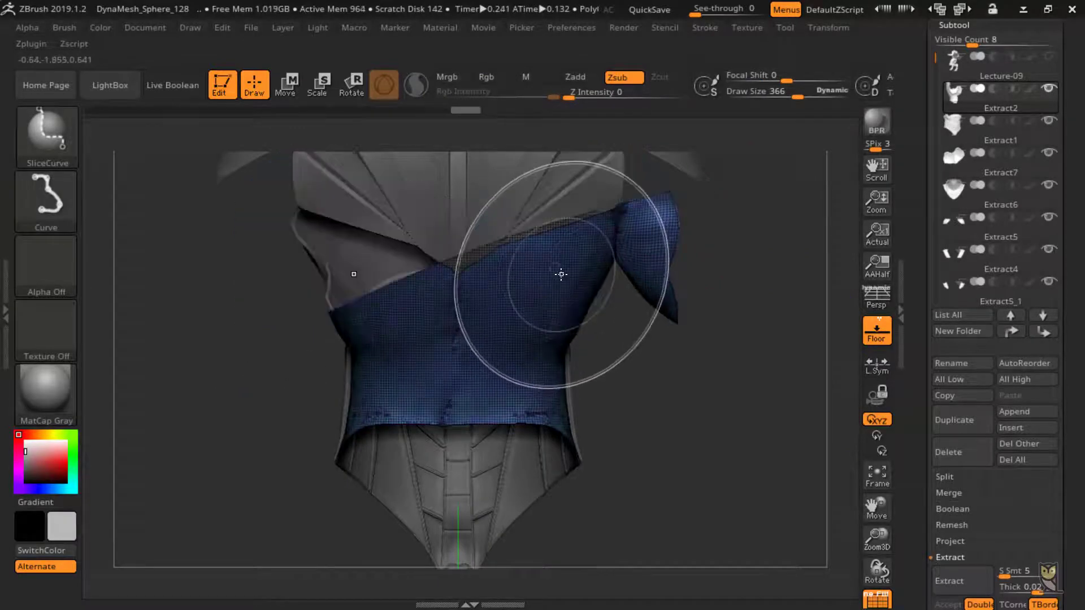
Mirror and weld the trimmed back shell across its symmetry axis.
drag(922, 580, 929, 477)
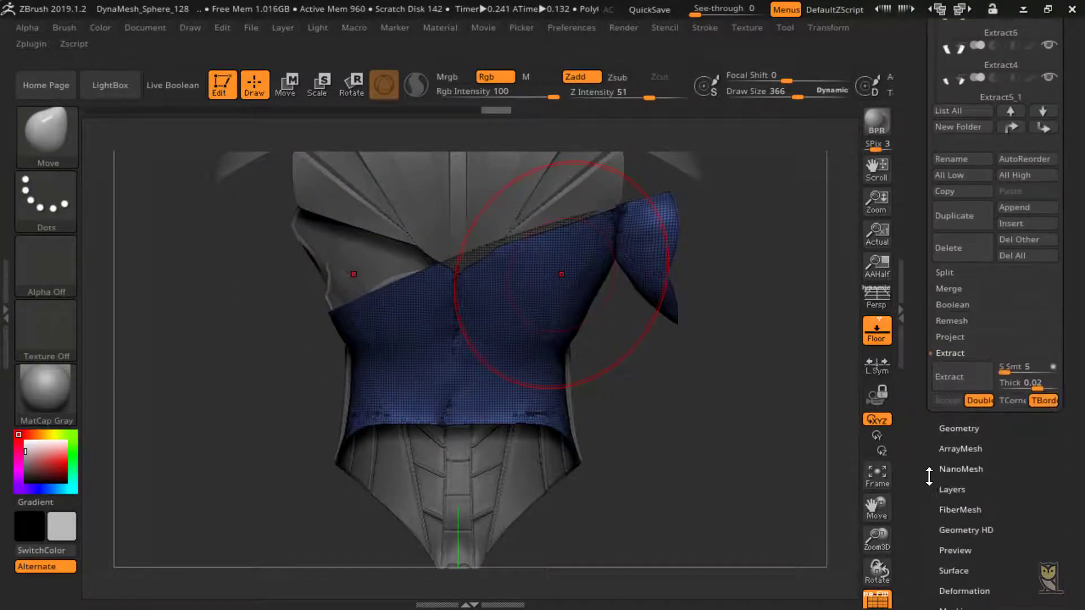
click(968, 429)
drag(925, 363, 923, 488)
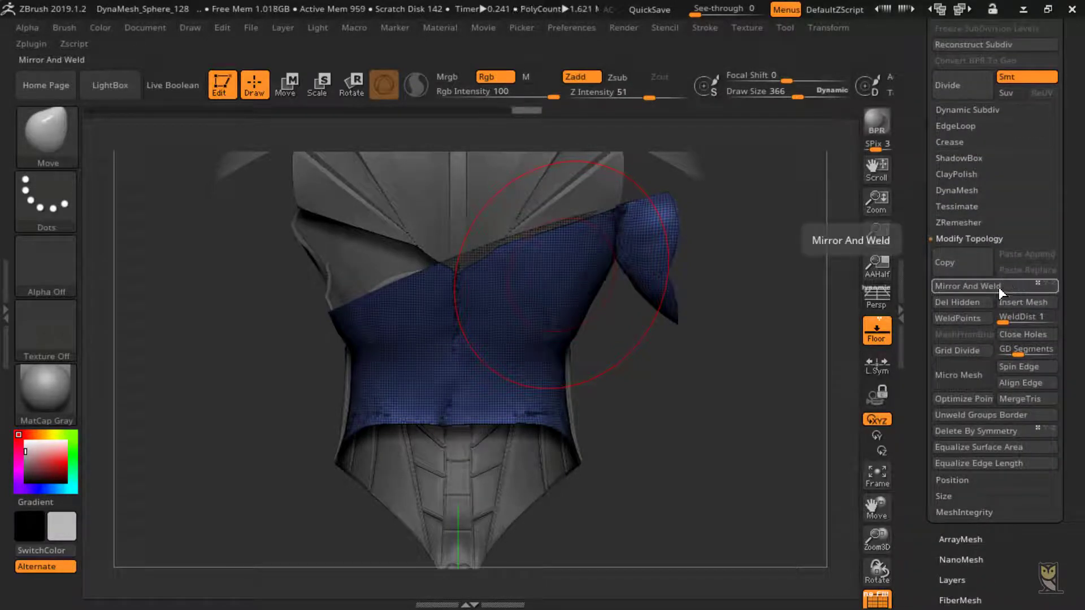
click(998, 287)
Isolate the back shell without one leftover upper-arm piece and delete the hidden geometry.
mouse_move(766, 413)
mouse_down()
mouse_move(811, 402)
mouse_move(794, 315)
mouse_move(699, 239)
mouse_move(623, 204)
mouse_move(633, 333)
mouse_move(683, 374)
mouse_up()
key(ctrl+shift)
ctrl+shift+click(603, 344)
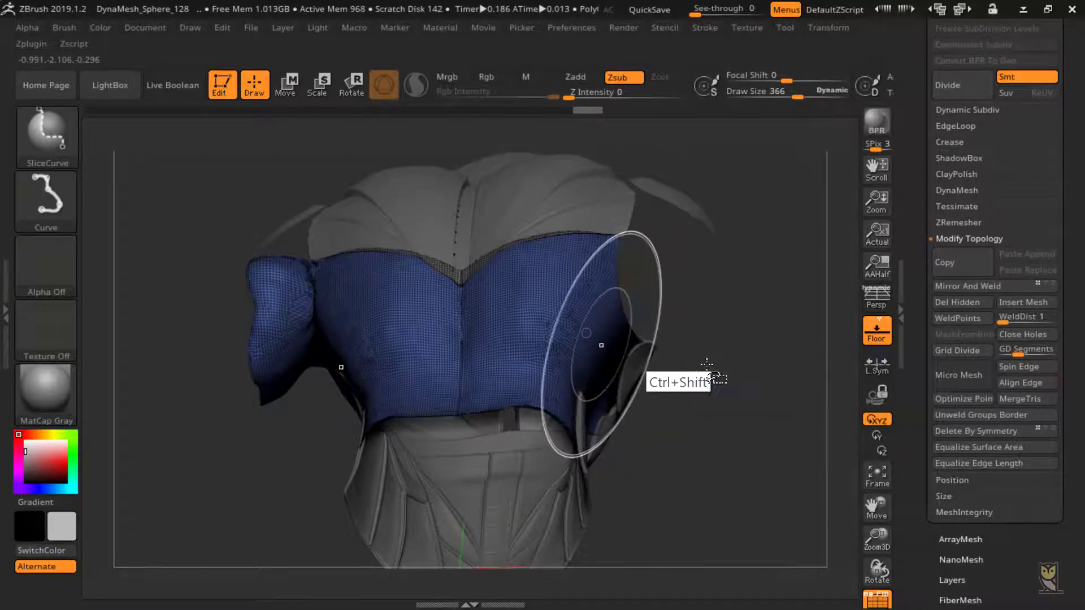
click(974, 303)
Trim the shell's front edge beneath the chest armour with a slice, deleting the cut-off part, and mirror and weld the shell.
drag(814, 373, 801, 443)
drag(871, 530, 797, 365)
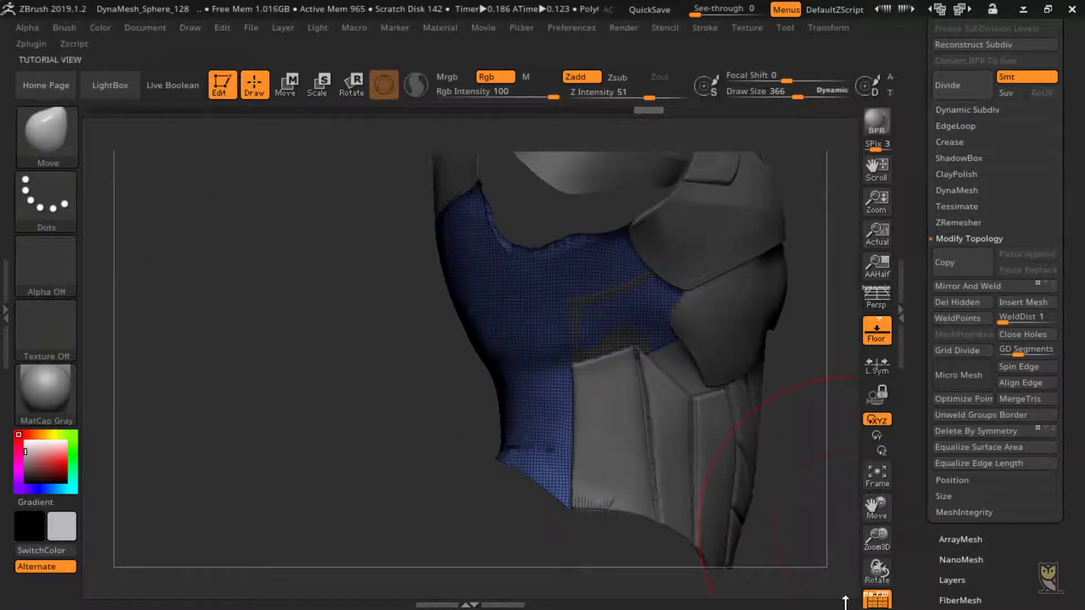
drag(800, 487, 828, 482)
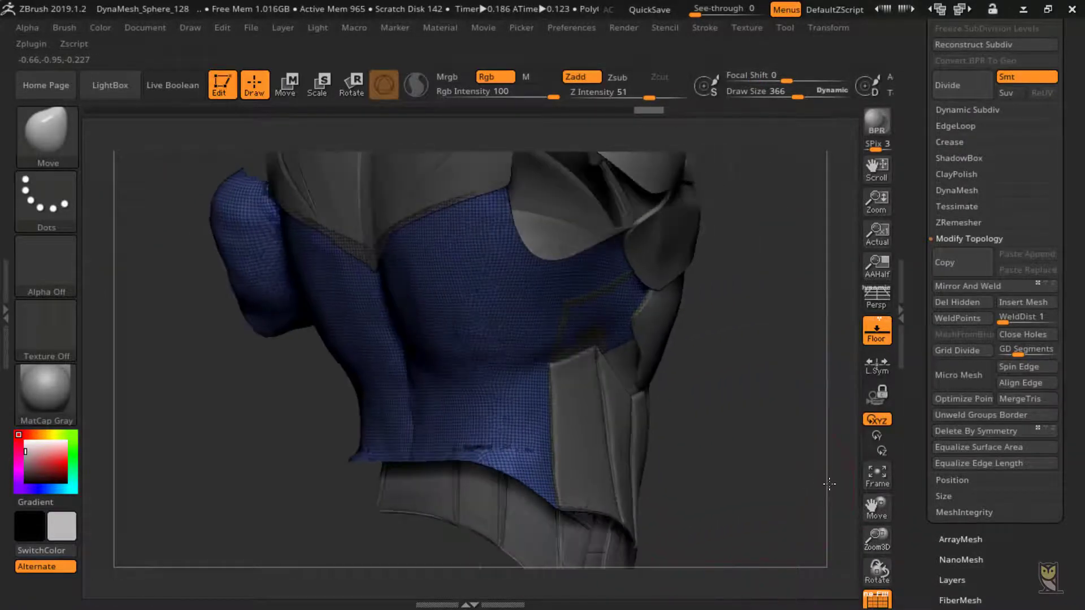
mouse_move(763, 484)
mouse_down()
mouse_move(792, 484)
mouse_move(741, 482)
mouse_move(776, 478)
mouse_up()
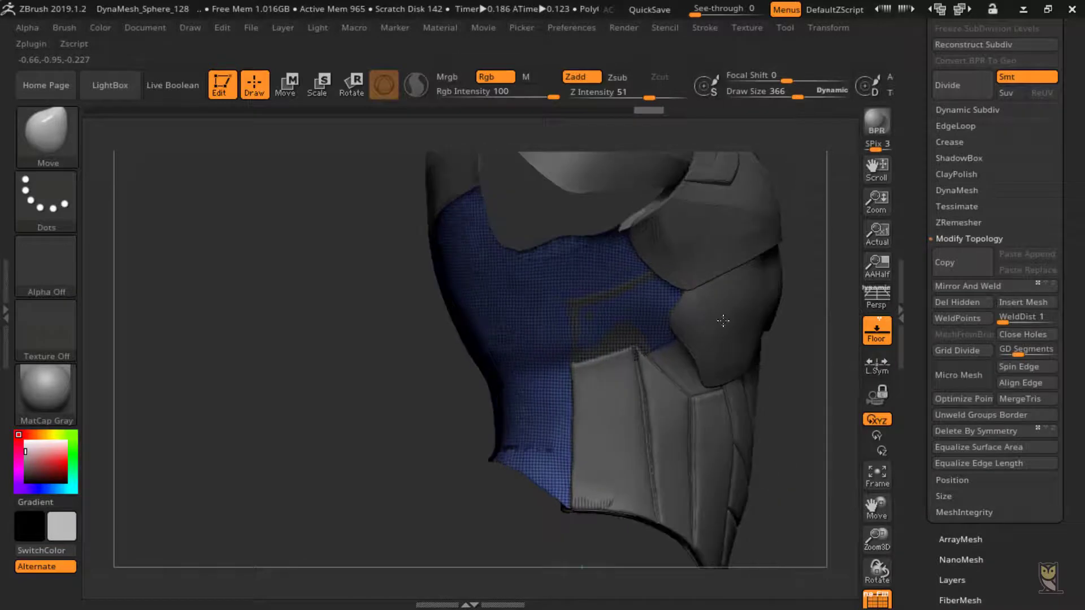
mouse_move(716, 242)
ctrl+shift+mouse_down()
mouse_move(642, 304)
mouse_move(617, 434)
ctrl+shift+mouse_up()
key(alt)
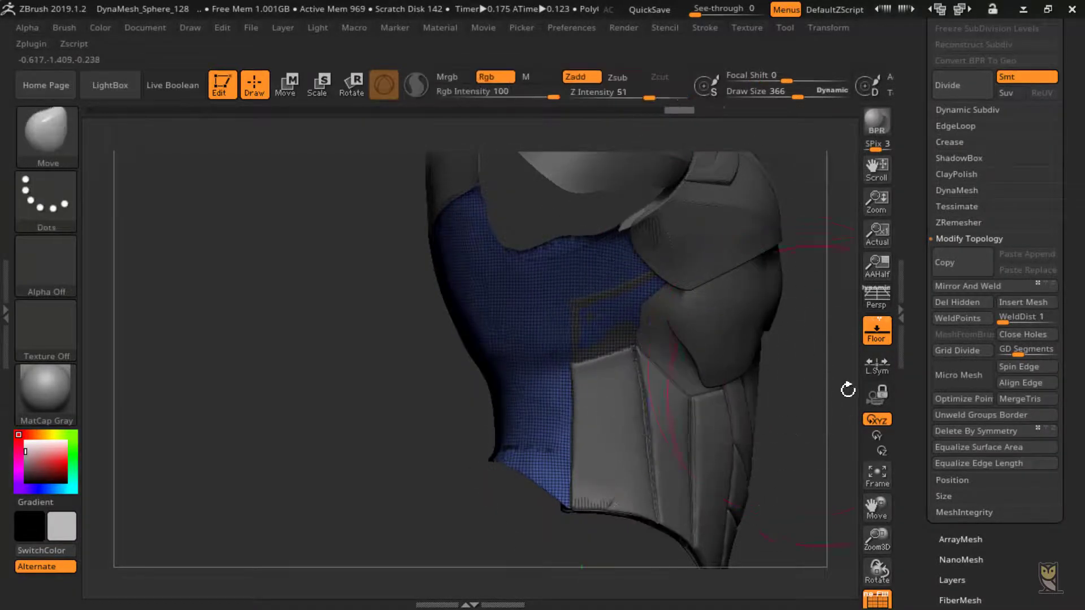
click(968, 303)
drag(828, 444, 972, 322)
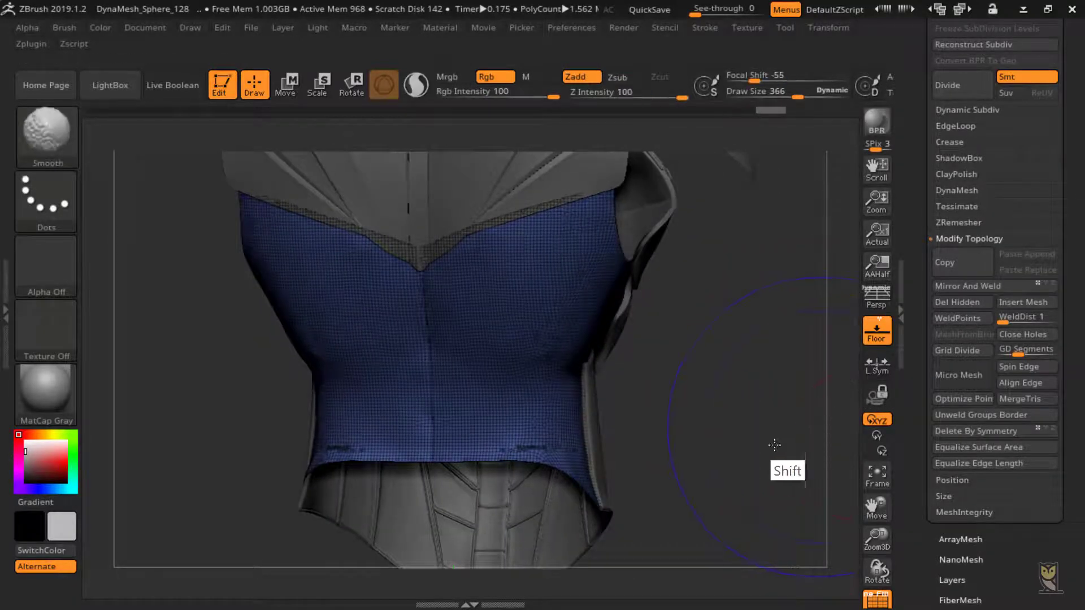
Slice the back shell vertically beside the spine, and split the side half with a horizontal slice at the waist.
shift+drag(779, 473, 816, 460)
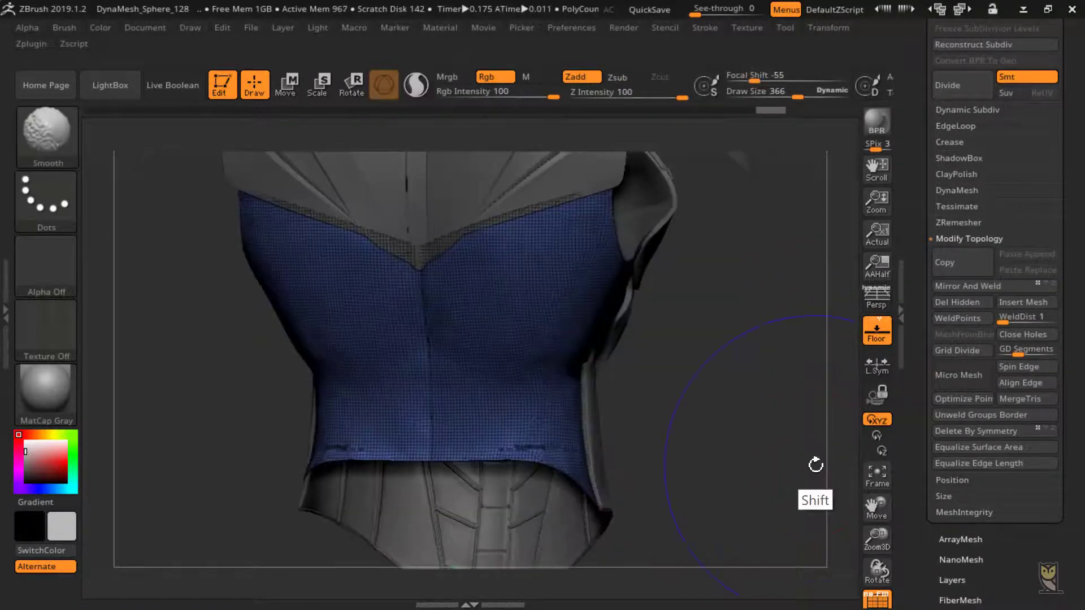
ctrl+shift+drag(475, 217, 471, 591)
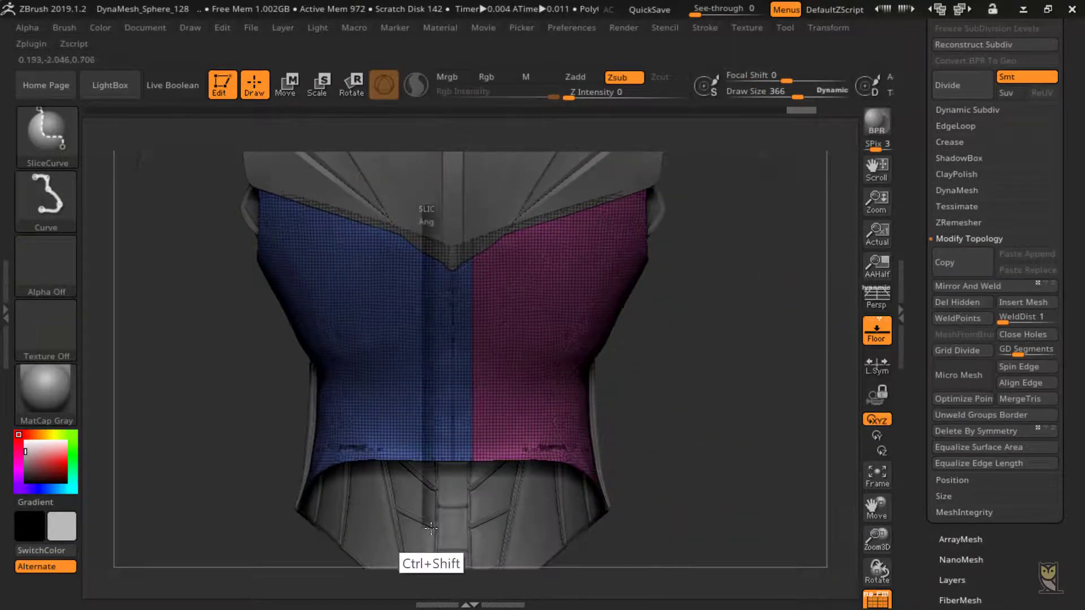
drag(756, 372, 740, 371)
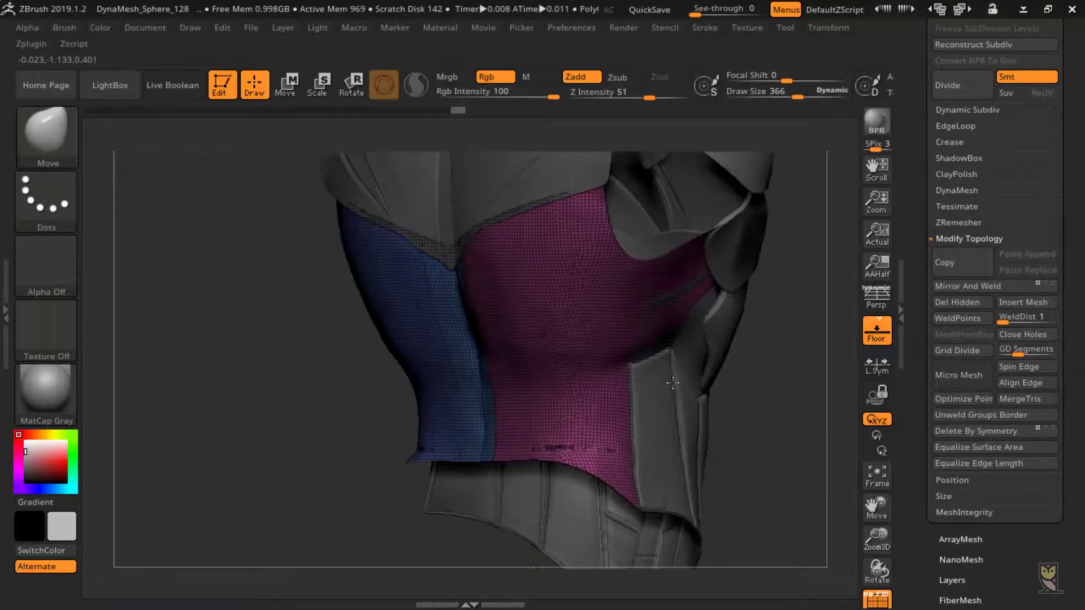
ctrl+shift+click(578, 424)
mouse_move(458, 339)
ctrl+shift+mouse_down()
mouse_move(475, 363)
mouse_move(555, 375)
mouse_move(791, 303)
mouse_move(837, 342)
ctrl+shift+mouse_up()
ctrl+shift+click(792, 430)
Divide the upper side panel into three polygroups with two diagonal slices, then isolate the waist panel below it.
ctrl+shift+click(650, 268)
mouse_move(637, 186)
ctrl+shift+mouse_down()
mouse_move(564, 266)
mouse_move(449, 441)
ctrl+shift+mouse_up()
drag(780, 375, 758, 356)
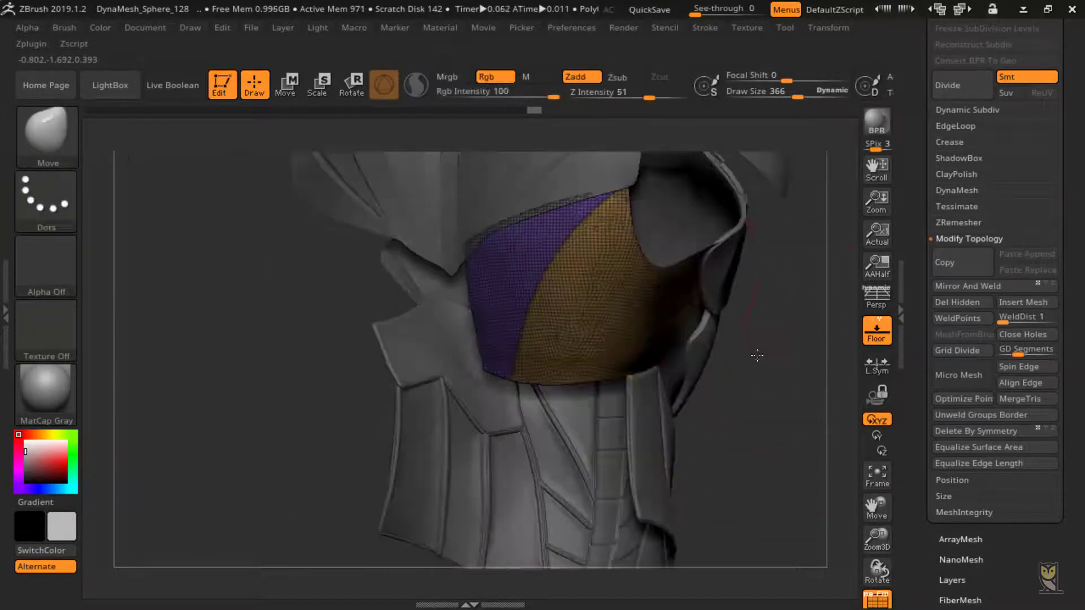
mouse_move(695, 216)
ctrl+shift+mouse_down()
mouse_move(520, 425)
mouse_move(484, 501)
ctrl+shift+mouse_up()
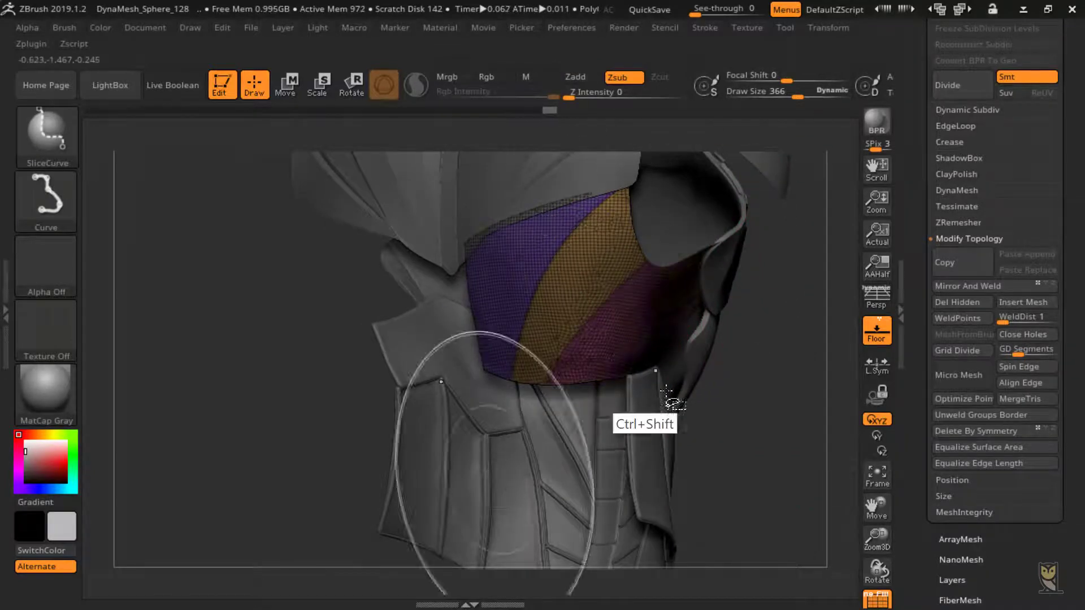
ctrl+shift+click(757, 450)
drag(770, 438, 628, 282)
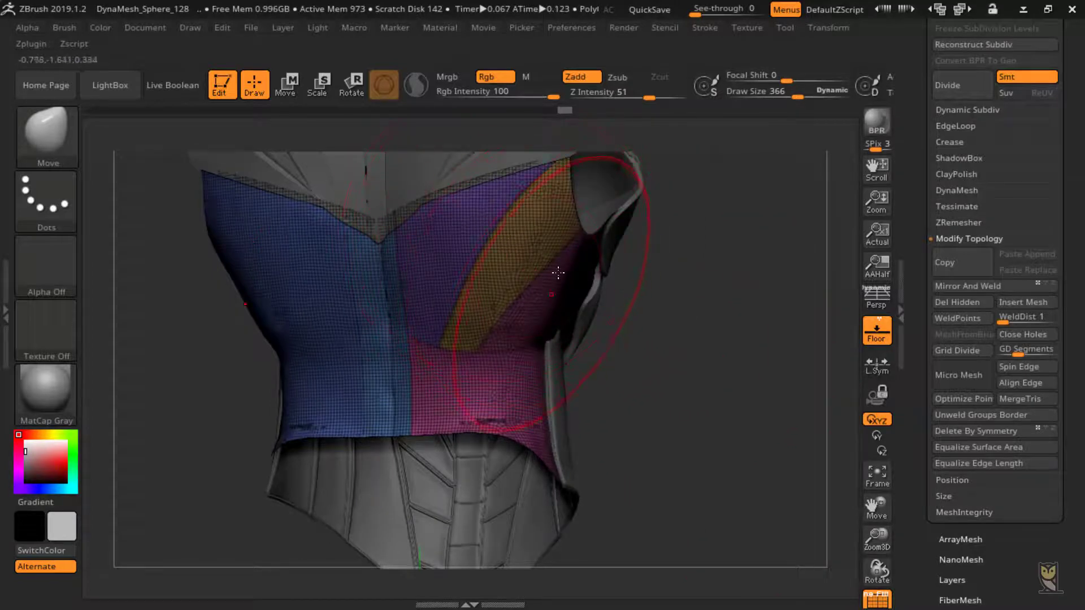
ctrl+shift+click(496, 391)
mouse_move(489, 310)
ctrl+shift+mouse_down()
mouse_move(441, 394)
mouse_move(452, 415)
ctrl+shift+mouse_up()
ctrl+shift+click(588, 407)
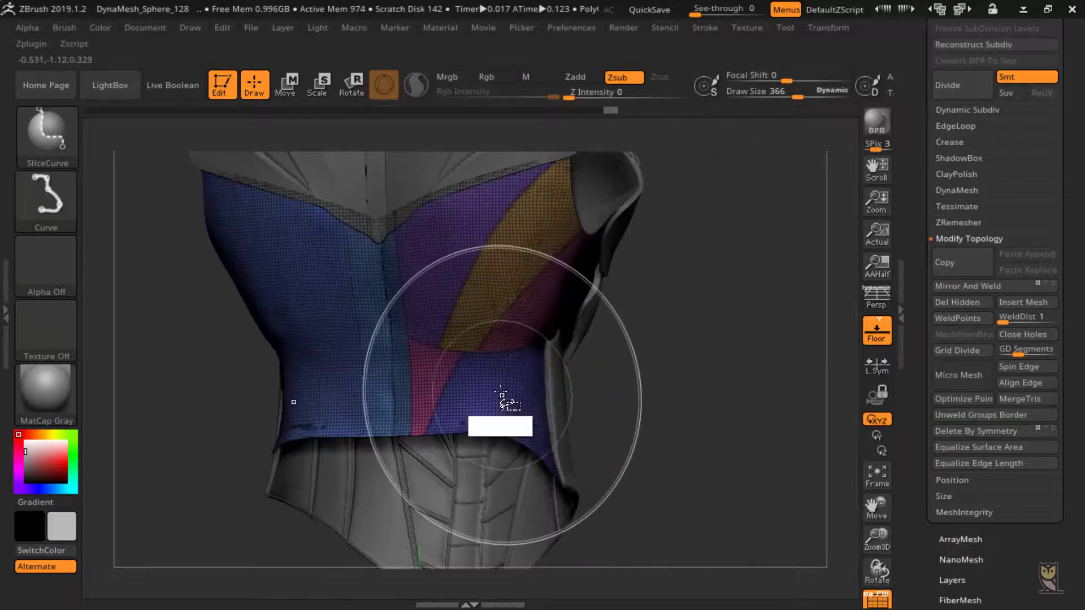
key(ctrl+z)
key(ctrl+z)
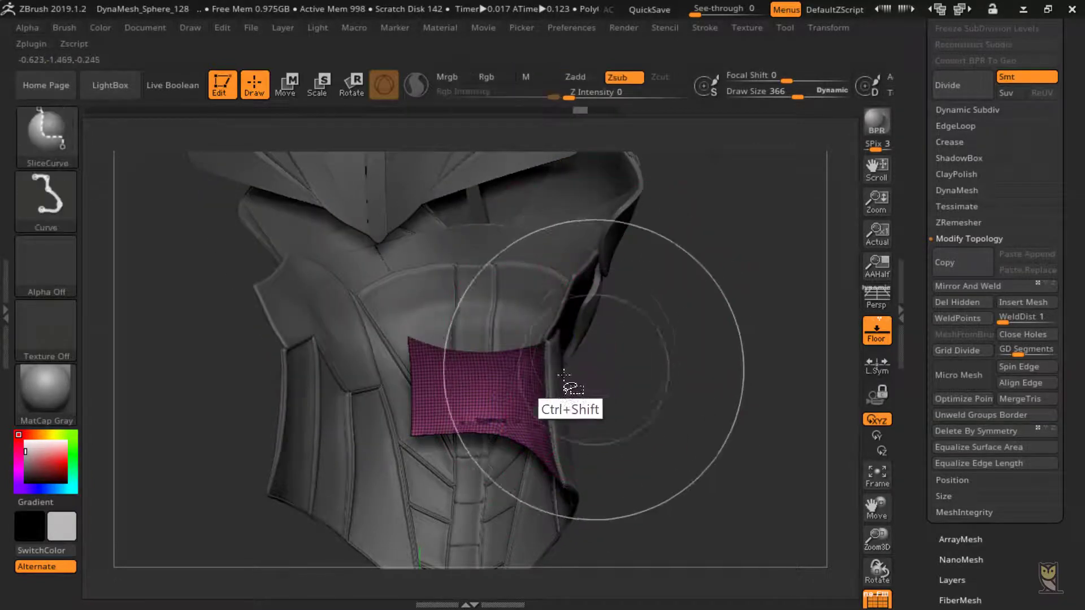
Slice the waist panel into horizontal bands, and mirror and weld the panel divisions onto the other half.
mouse_move(653, 399)
shift+mouse_down()
mouse_move(717, 400)
mouse_move(497, 308)
shift+mouse_up()
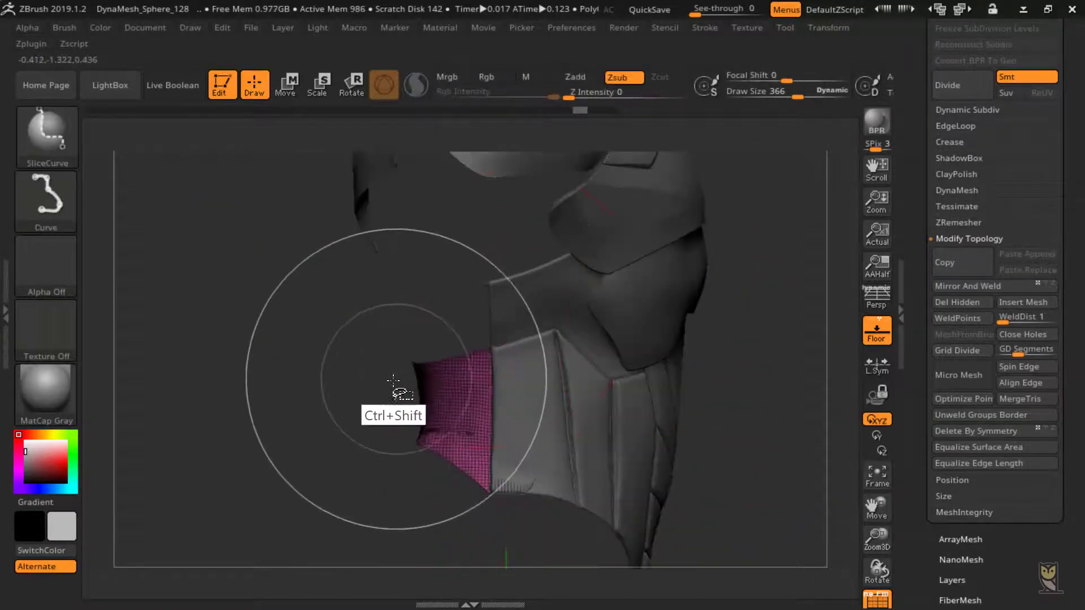
ctrl+shift+drag(394, 380, 491, 371)
ctrl+shift+drag(404, 406, 486, 411)
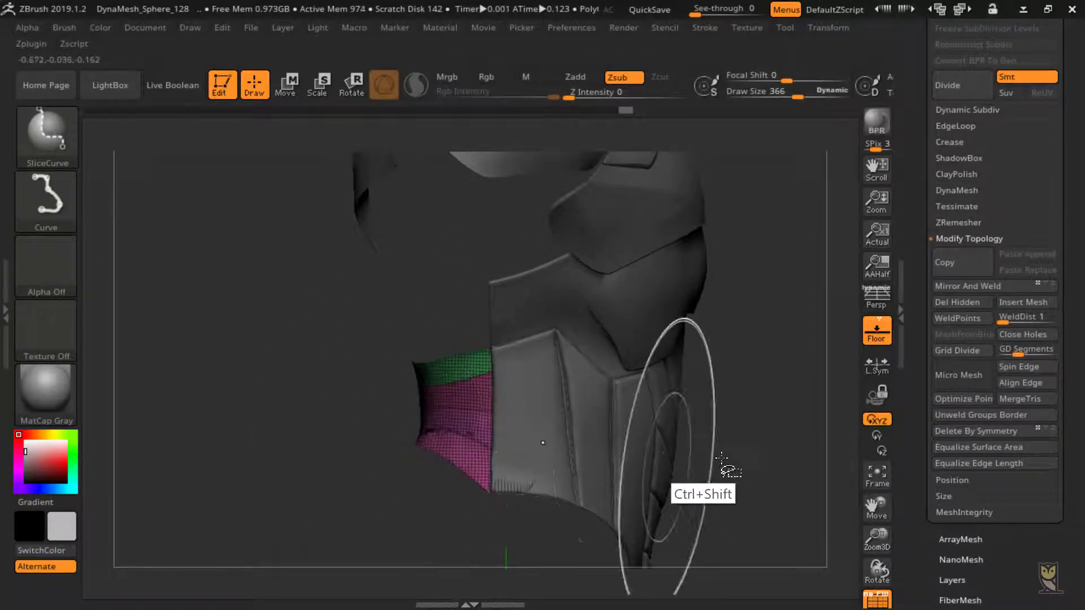
mouse_move(723, 461)
shift+mouse_down()
mouse_move(790, 399)
mouse_move(775, 450)
shift+mouse_up()
click(997, 291)
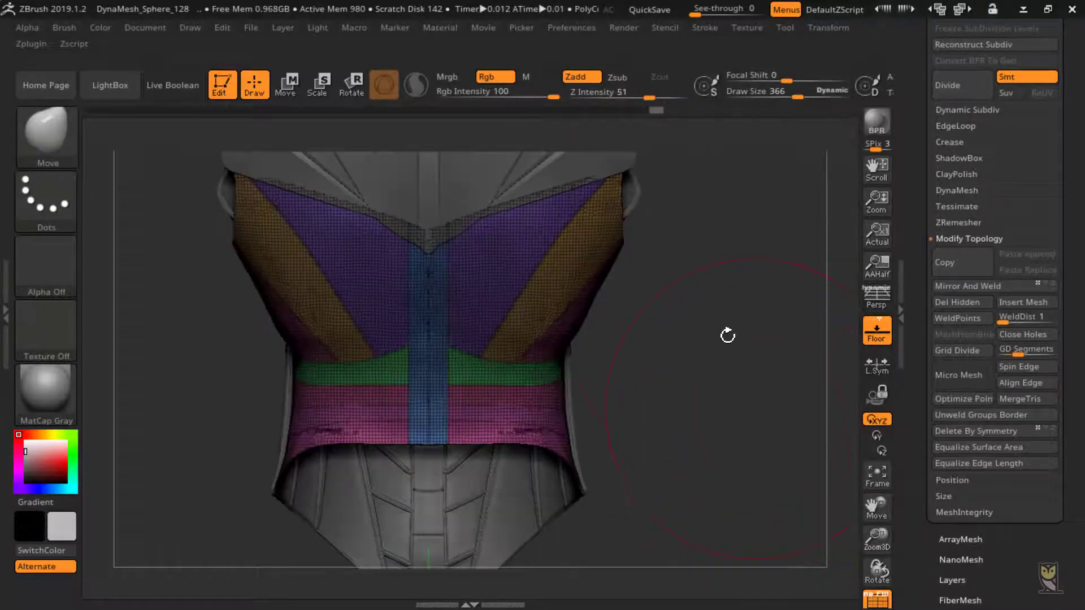
Isolate the underarm side panels, insert an edge loop around them, and clear the mask on the restored shell.
drag(774, 373, 716, 305)
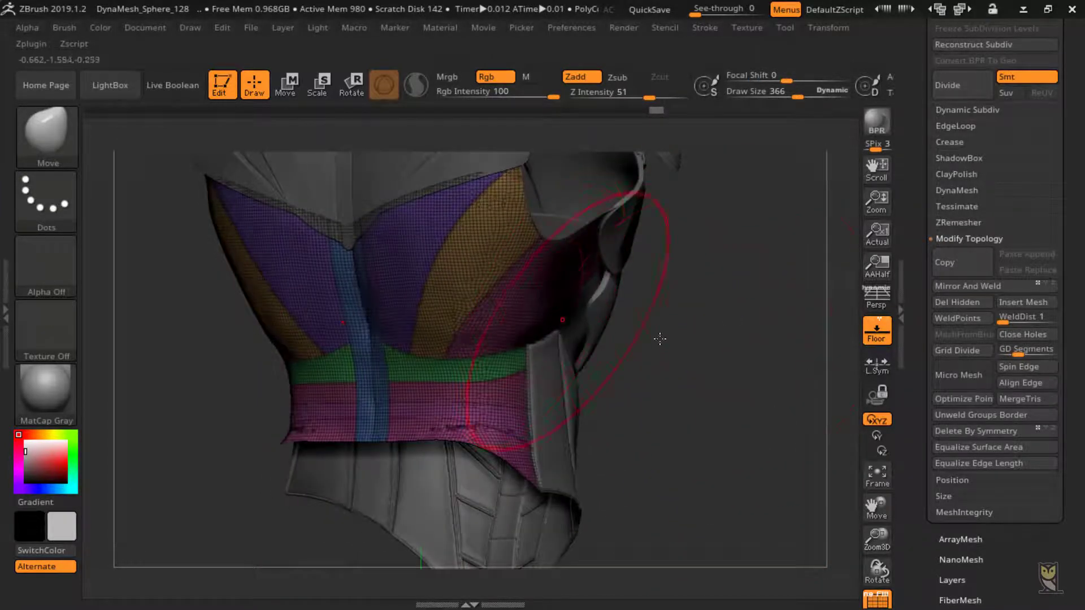
drag(660, 338, 669, 333)
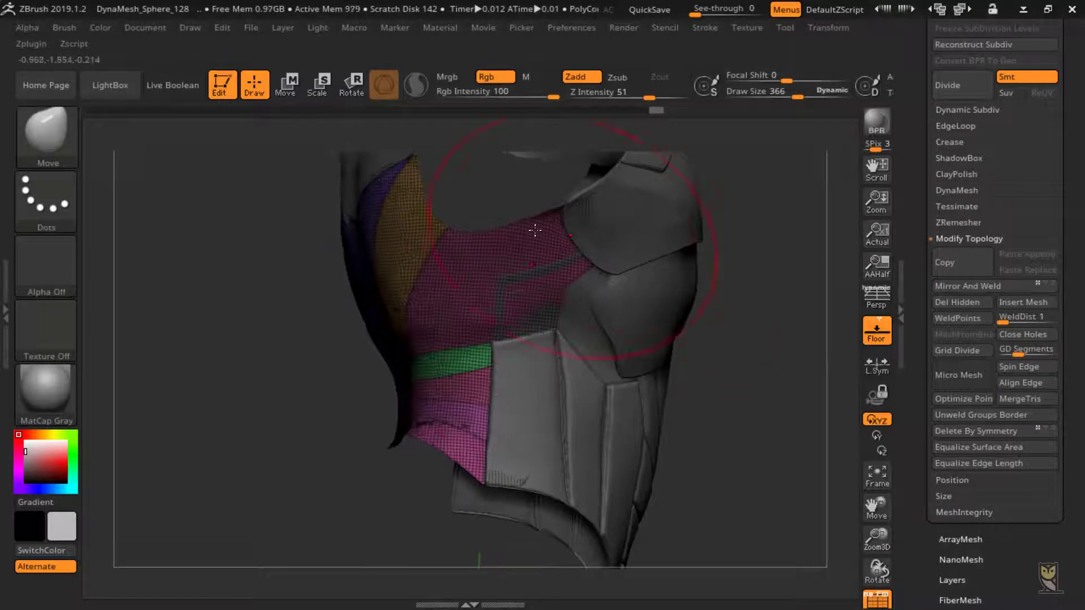
drag(770, 344, 787, 344)
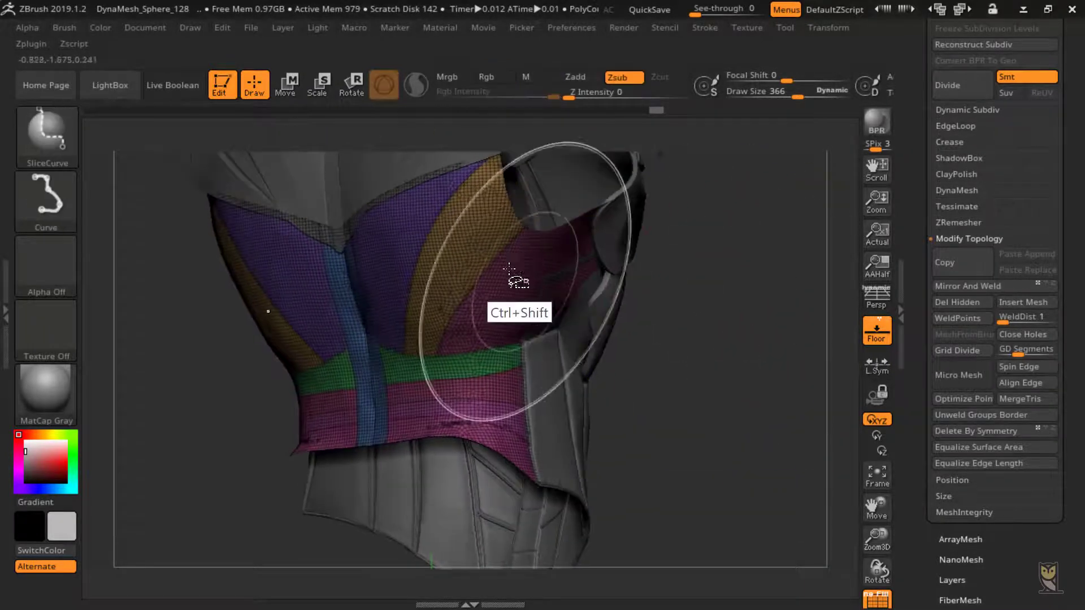
ctrl+shift+click(510, 270)
click(958, 125)
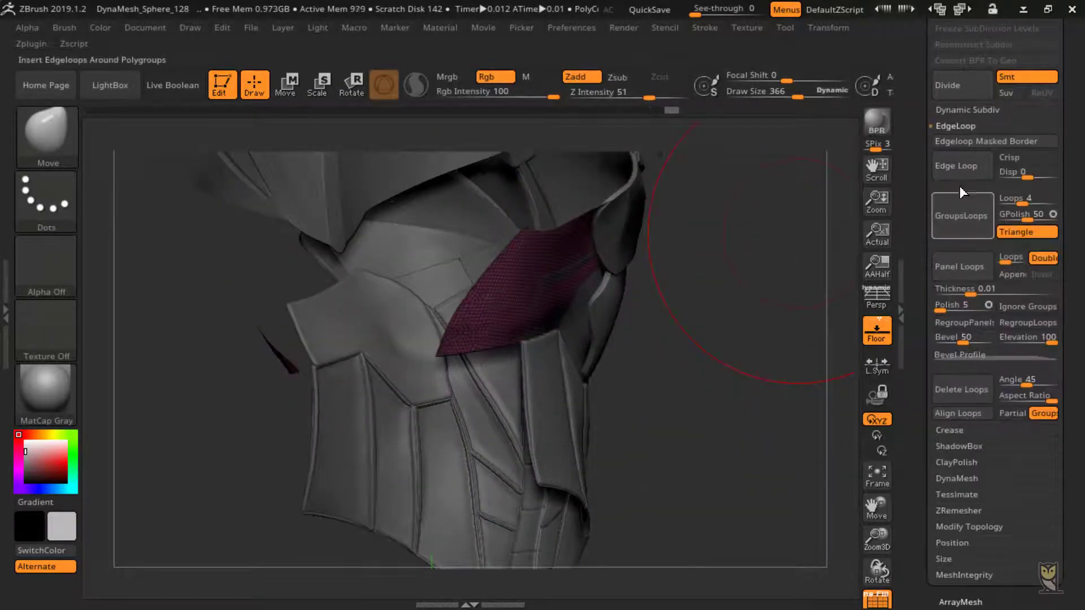
ctrl+shift+click(688, 318)
ctrl+shift+click(525, 264)
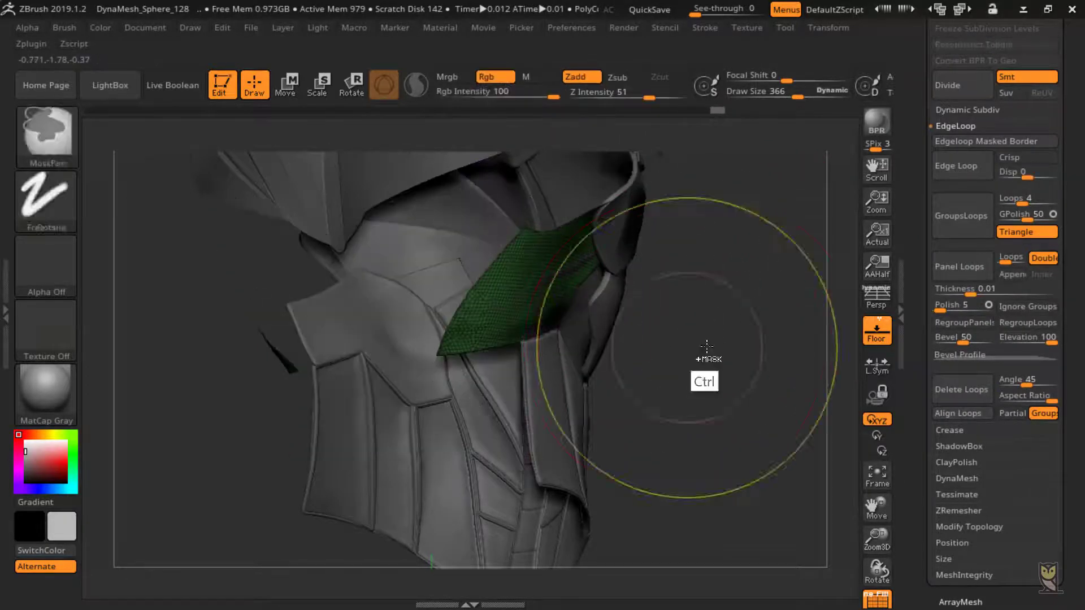
ctrl+click(697, 349)
ctrl+shift+click(693, 333)
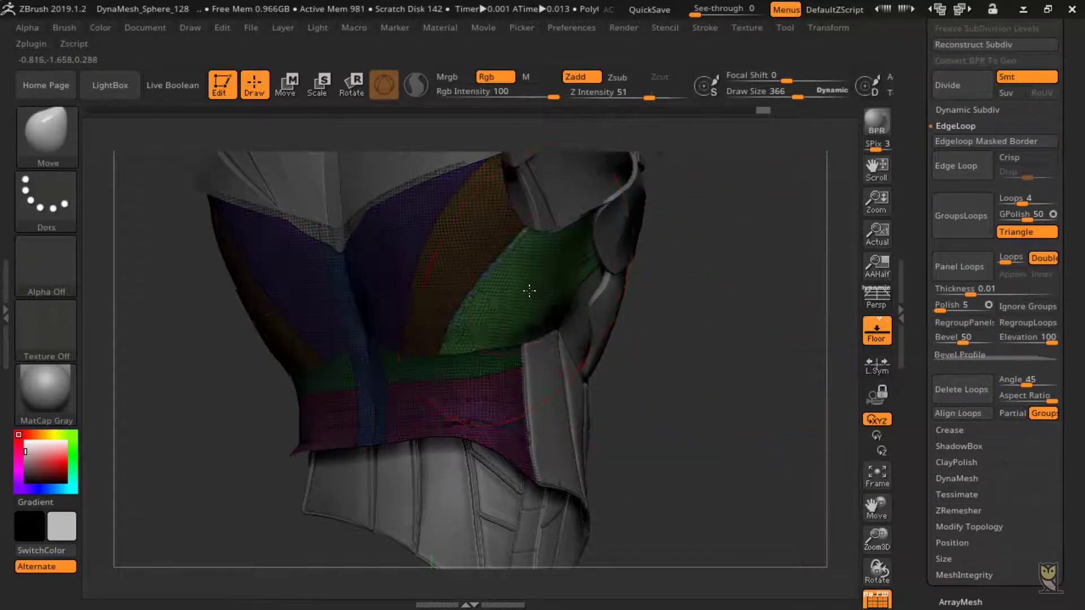
drag(708, 330, 534, 285)
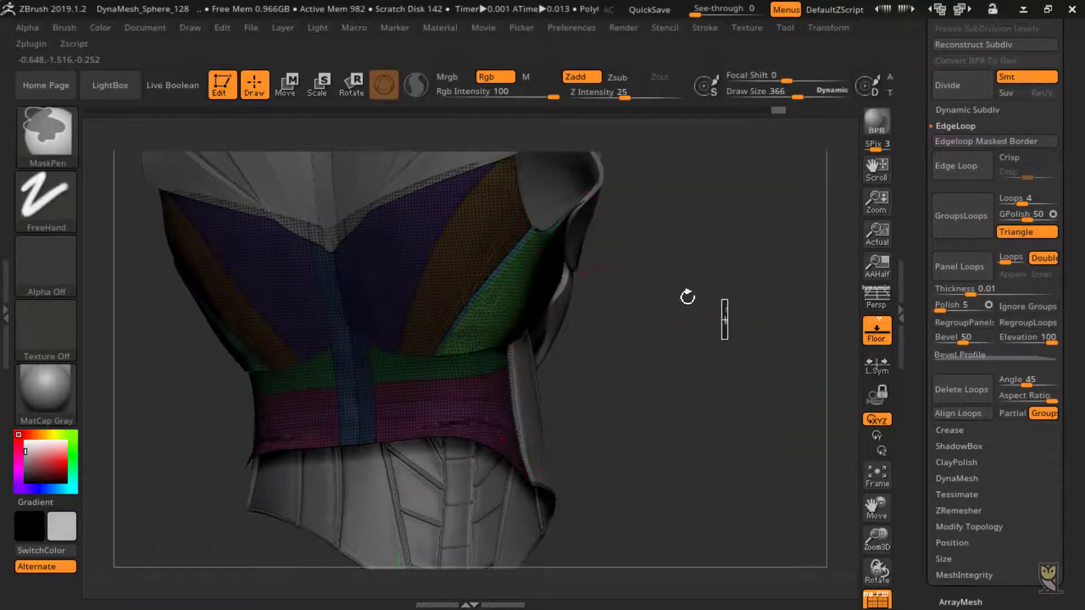
ctrl+click(688, 296)
Isolate the diagonal strips between the upper-back and underarm panels, give them a new polygroup, and show the whole shell again.
ctrl+shift+click(490, 216)
key(ctrl+w)
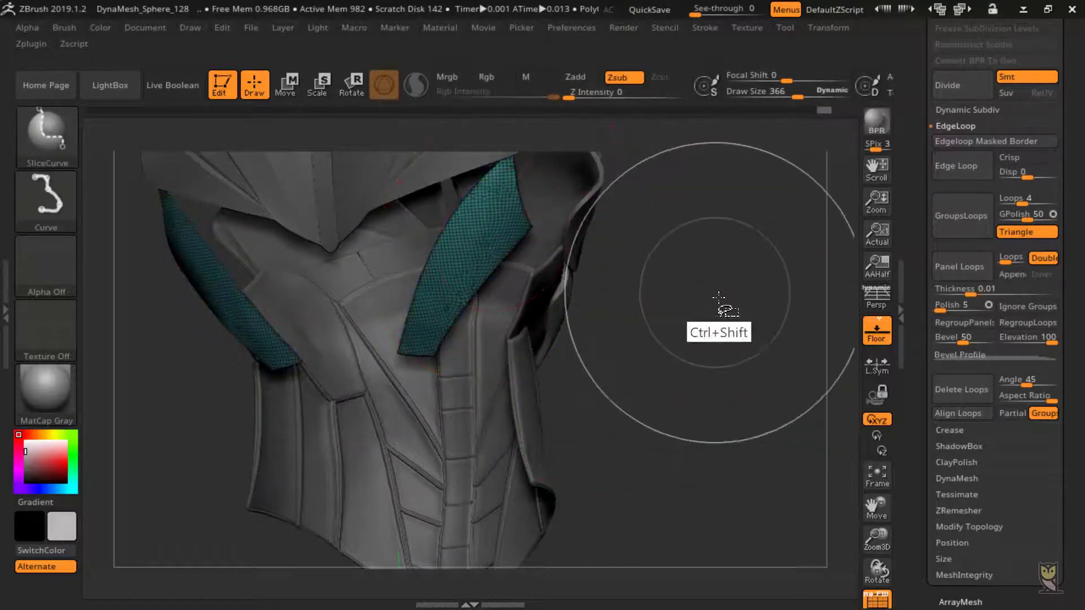
ctrl+shift+click(714, 308)
ctrl+shift+click(469, 249)
ctrl+shift+click(715, 351)
mouse_move(714, 351)
mouse_down()
mouse_move(775, 344)
mouse_move(715, 354)
mouse_move(477, 252)
mouse_move(474, 345)
mouse_up()
drag(416, 404, 667, 348)
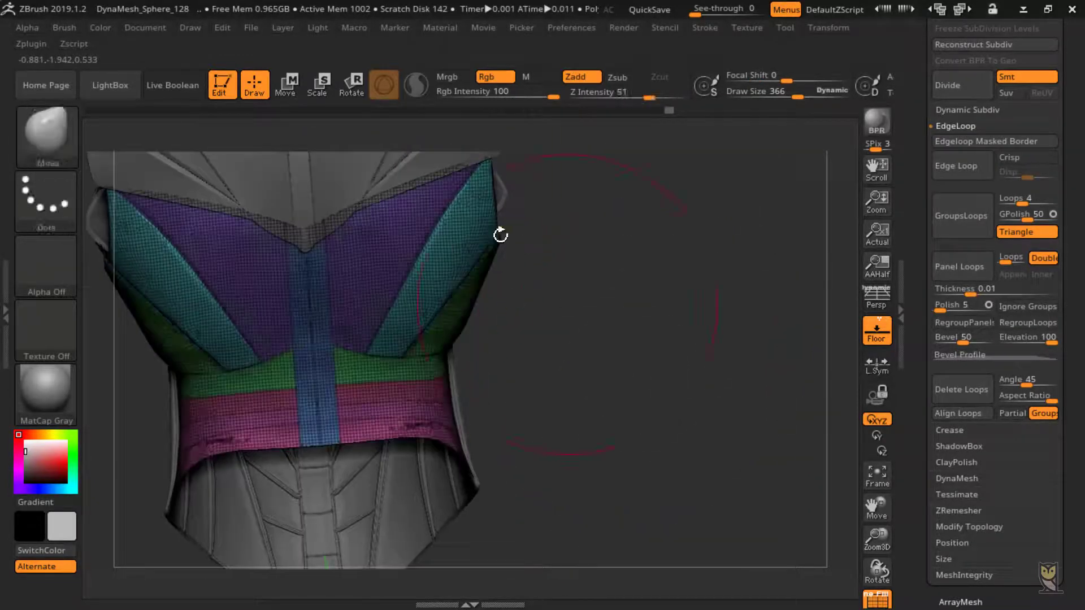
Isolate the two upper-back panels beside the spine and insert an edge loop around them.
ctrl+shift+click(406, 234)
click(957, 172)
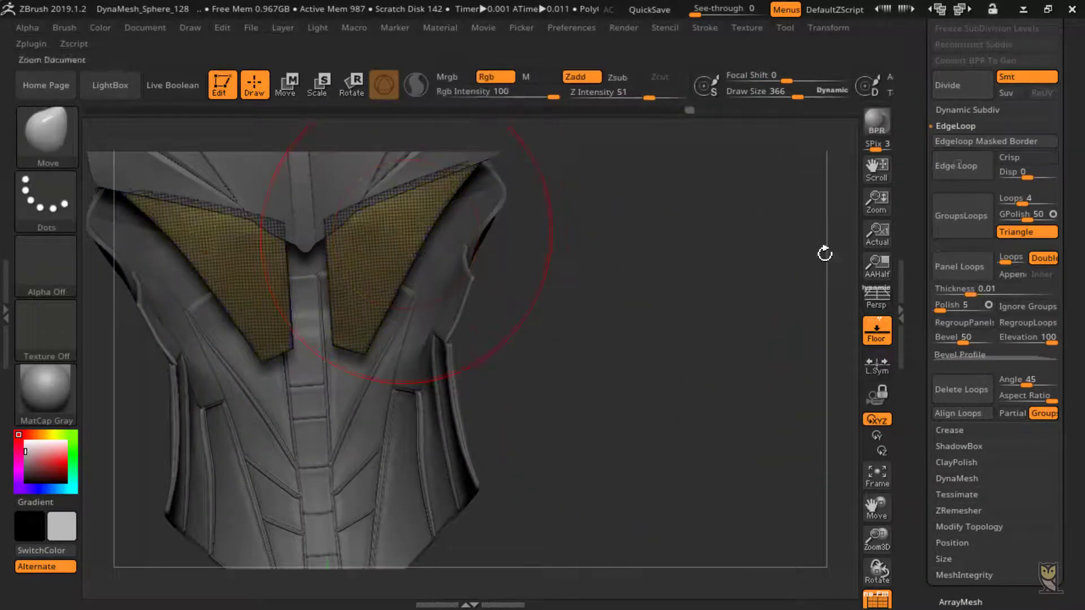
Mask everything except the two upper-back panels, pull those panels outward with the Move brush, and clear the mask.
ctrl+shift+click(707, 303)
ctrl+shift+click(382, 265)
ctrl+click(608, 333)
ctrl+shift+click(605, 290)
ctrl+click(579, 305)
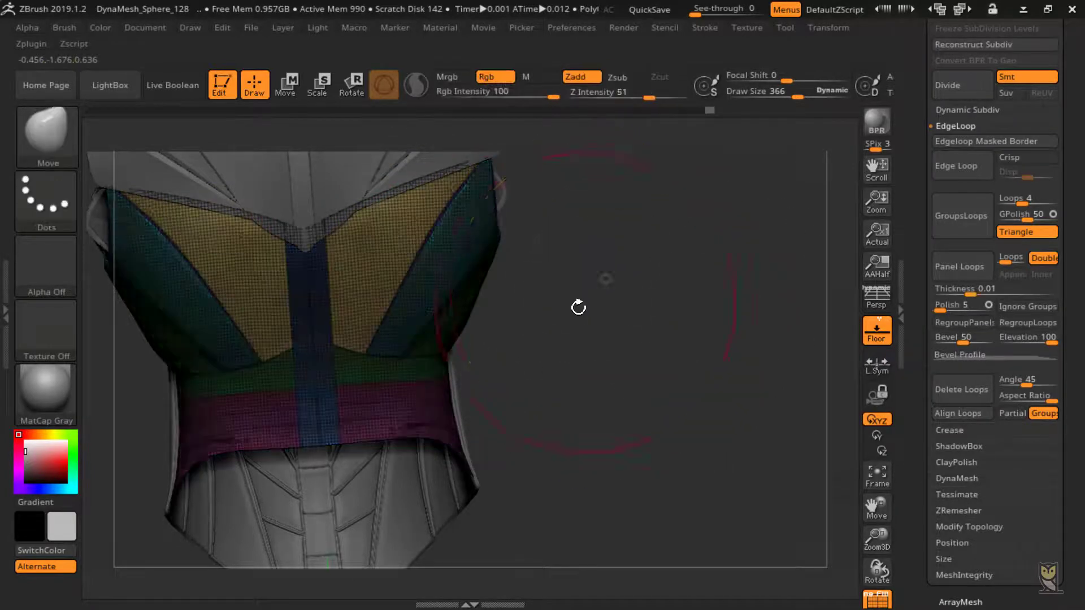
drag(490, 255, 594, 243)
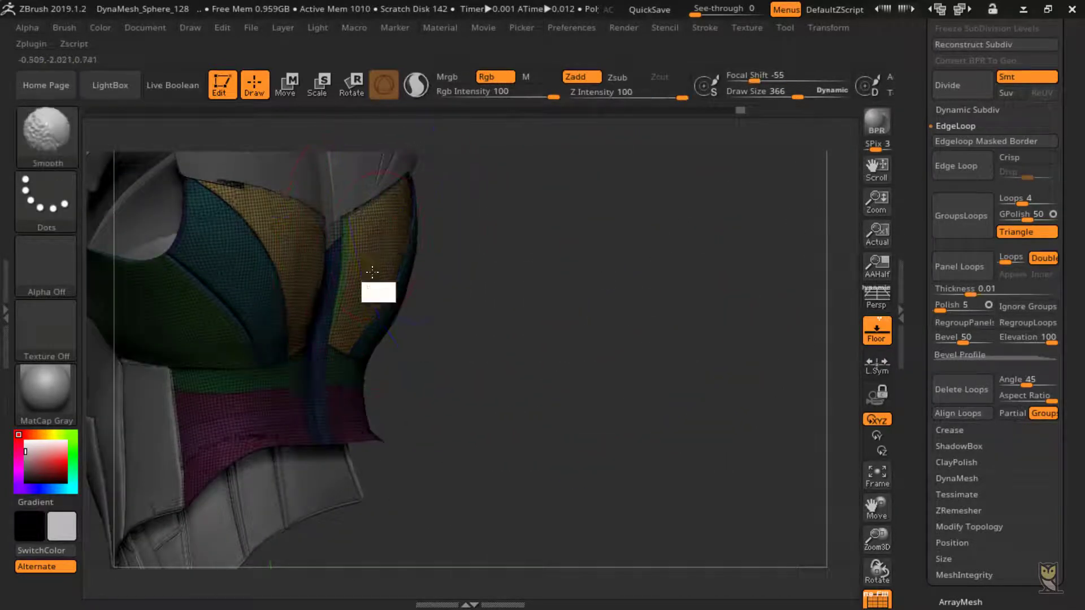
ctrl+click(376, 296)
ctrl+click(672, 334)
Isolate the topmost waist band, insert an edge loop around it, and show the whole shell again.
drag(751, 412, 599, 375)
ctrl+shift+click(431, 376)
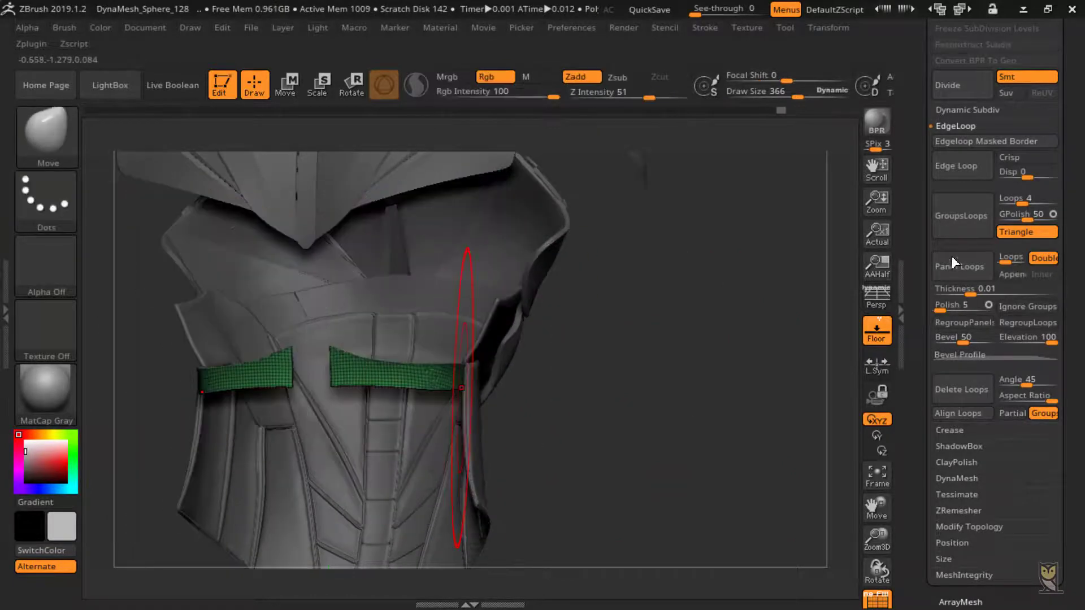
click(951, 170)
ctrl+shift+click(701, 314)
Mask the shell around the topmost waist band, pull the band outward with the Move brush, and clear the mask.
ctrl+shift+click(427, 377)
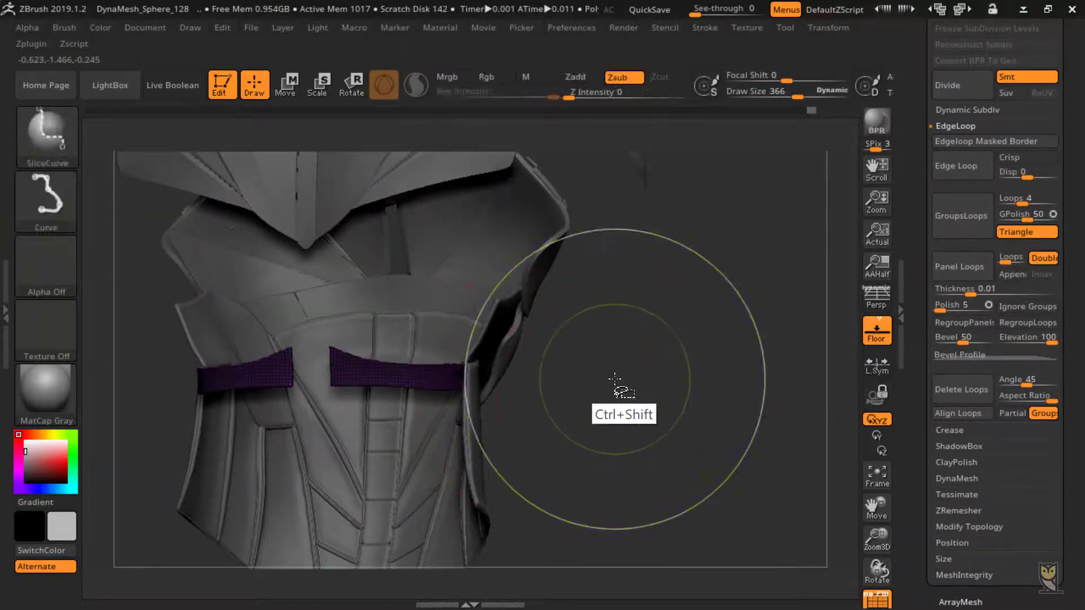
ctrl+shift+click(615, 379)
drag(562, 353, 433, 372)
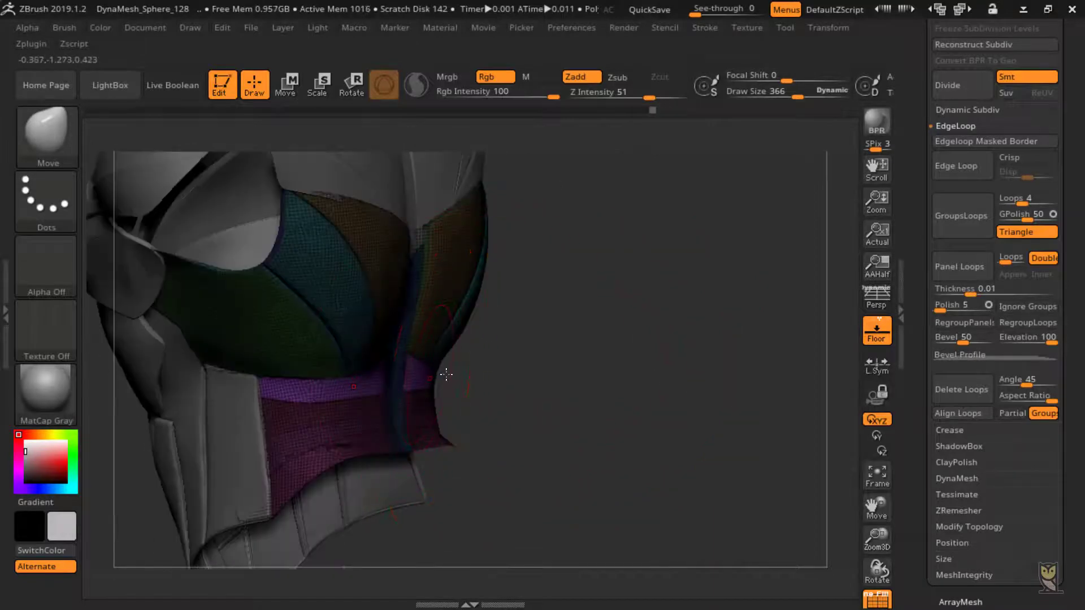
ctrl+drag(588, 378, 613, 392)
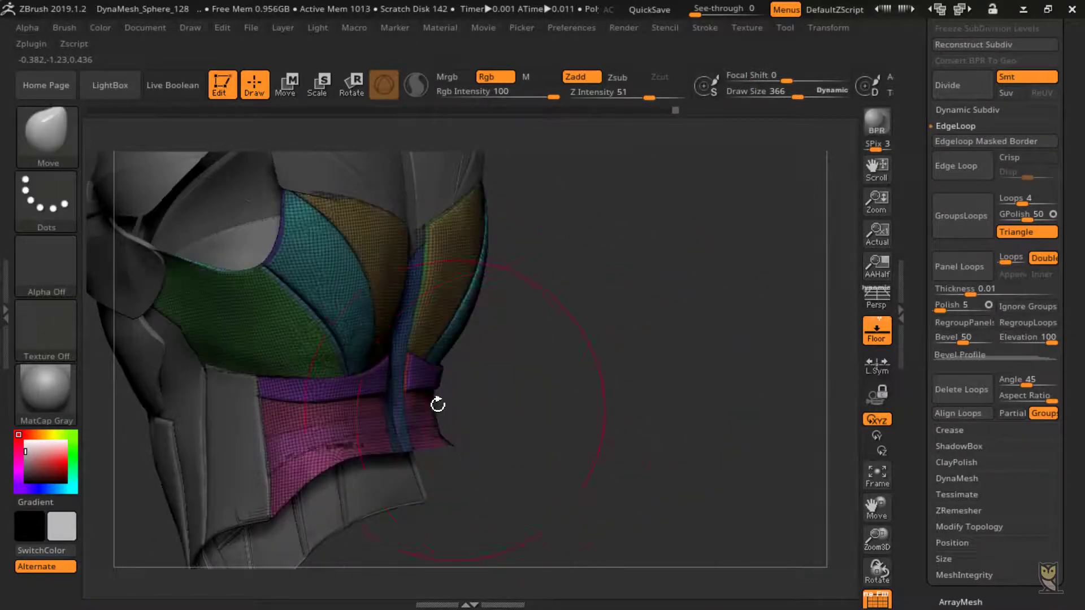
Insert an edge loop around the second waist band and mask the rest of the shell to raise the band.
ctrl+shift+click(419, 398)
ctrl+shift+click(665, 326)
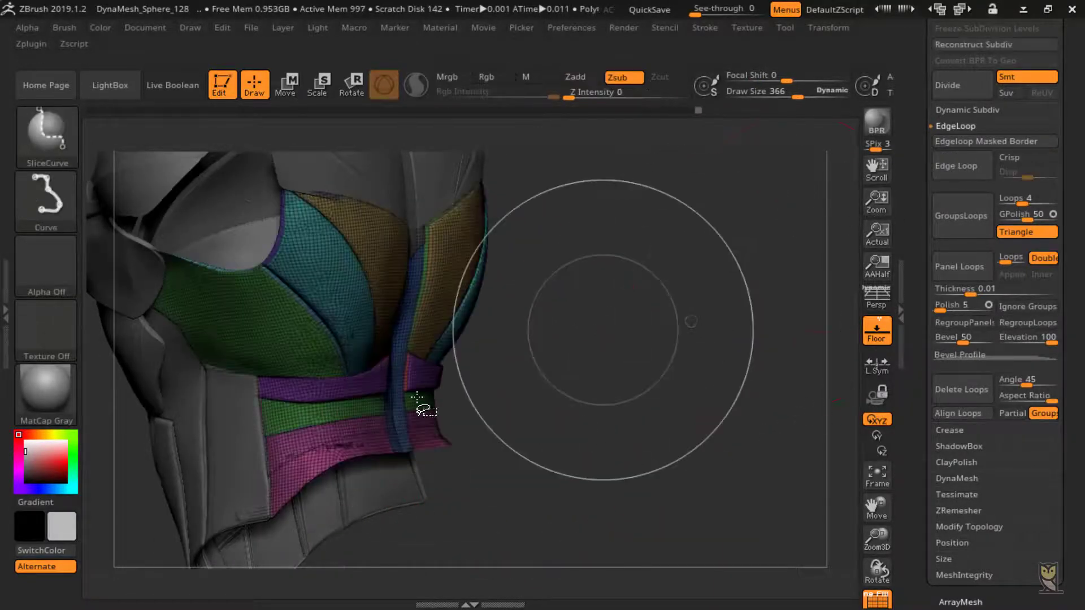
ctrl+shift+click(429, 408)
ctrl+click(554, 380)
ctrl+shift+click(568, 349)
ctrl+click(569, 338)
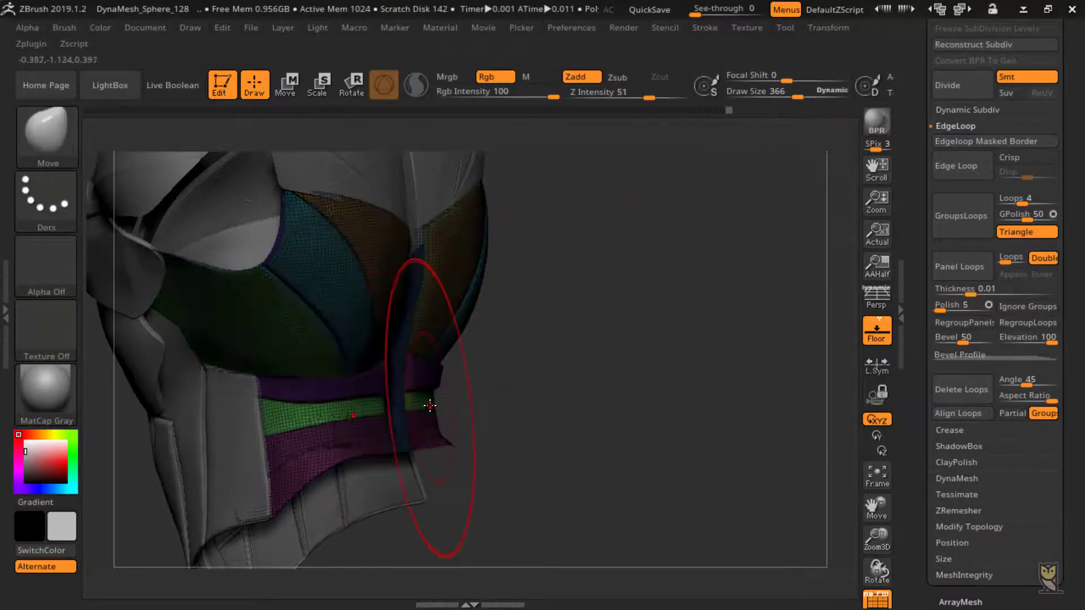
Mask the shell around the third waist band, pull the band outward with the Move brush, and clear the mask.
shift+drag(615, 416, 634, 393)
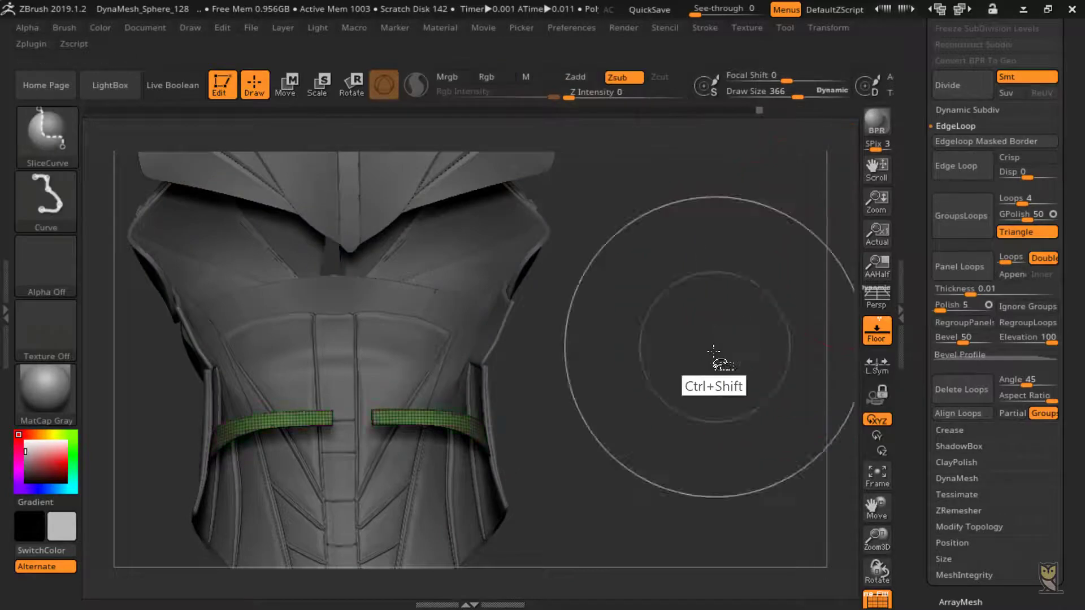
key(ctrl+shift)
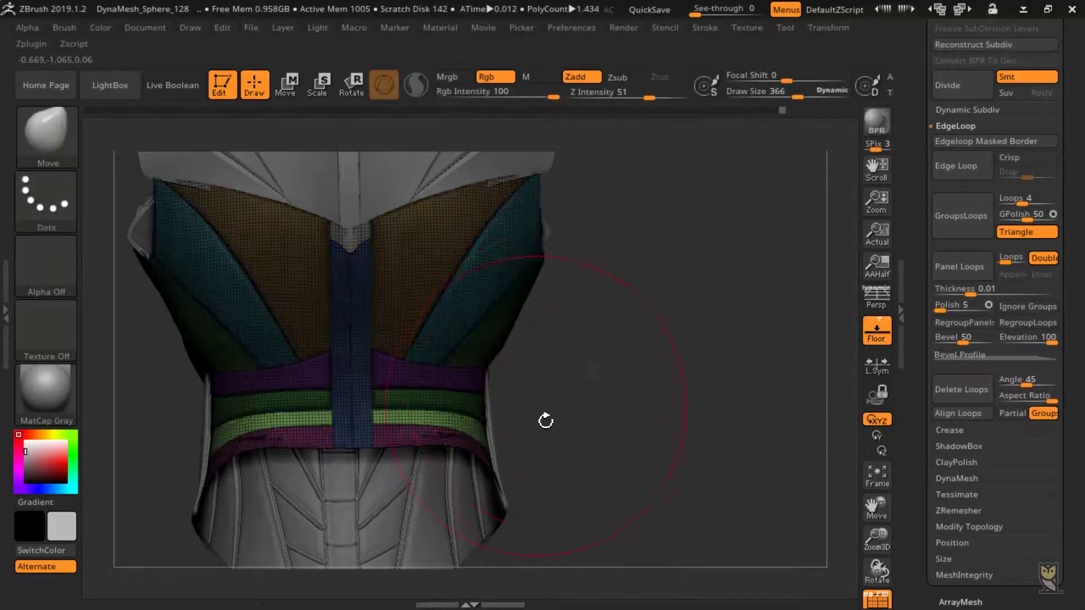
drag(597, 438, 476, 421)
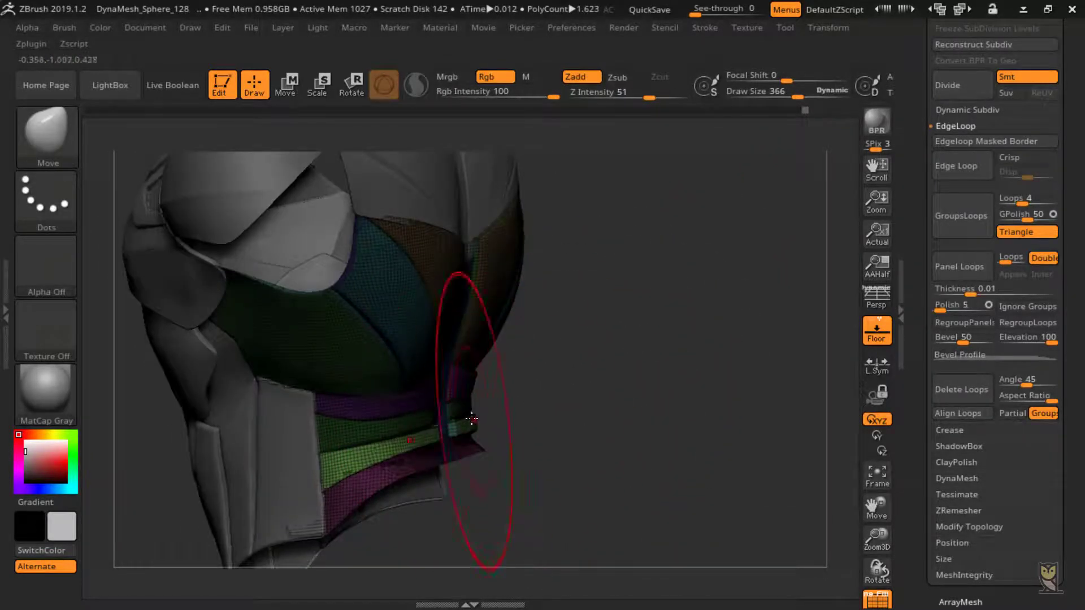
ctrl+drag(565, 461, 586, 455)
Isolate and mask the lowest waist band, then restore the whole shell and clear the mask.
ctrl+shift+click(475, 451)
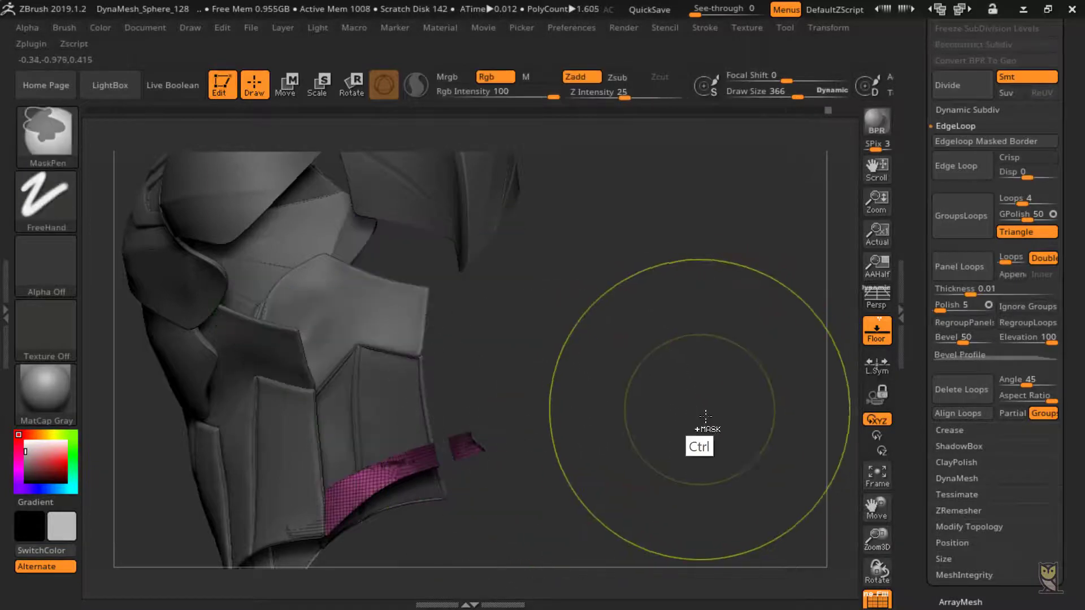
ctrl+click(712, 441)
drag(765, 448, 714, 423)
ctrl+click(729, 441)
ctrl+shift+click(761, 447)
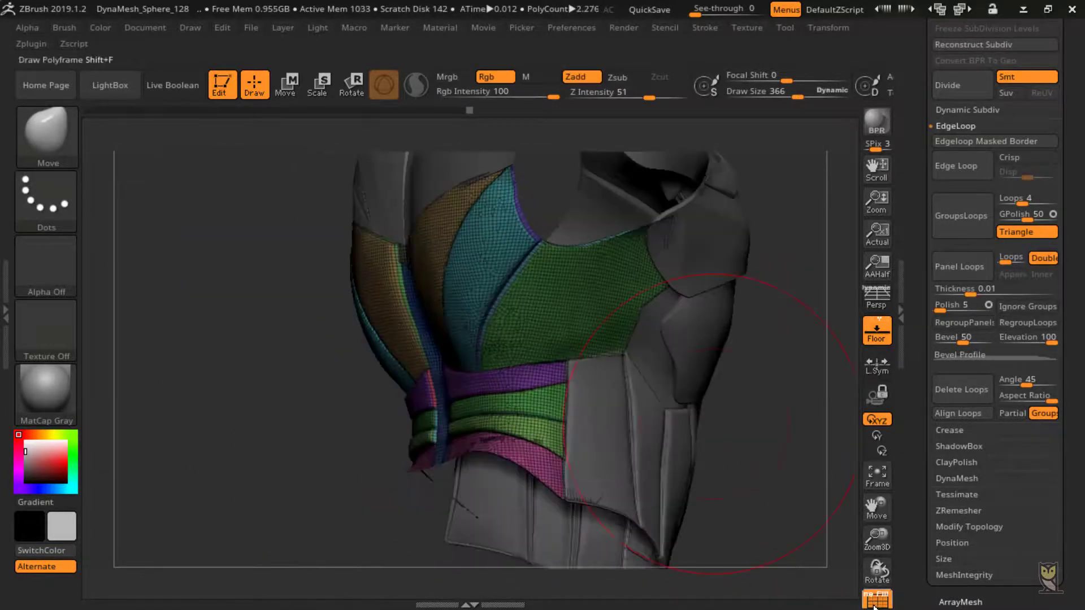
Hide the polyframe and thicken the shell using Panel Loops with Thickness 0.01, Polish 0, Bevel 0 and Elevation -100.
click(874, 606)
drag(774, 503, 837, 481)
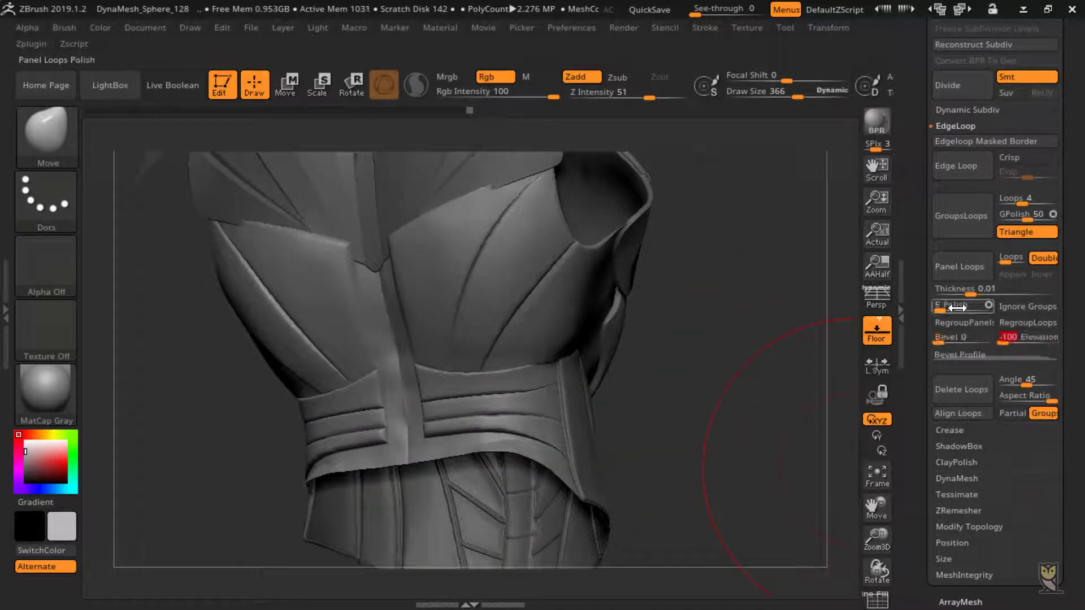
click(962, 271)
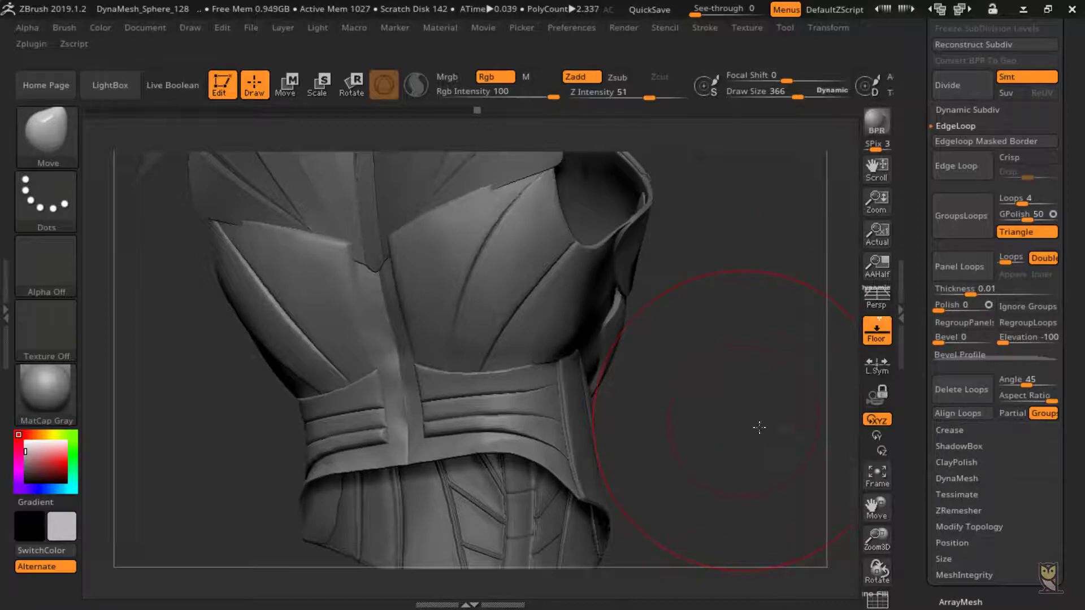
Subdivide the thickened back shell once and delete its lower subdivision level.
drag(763, 443, 743, 411)
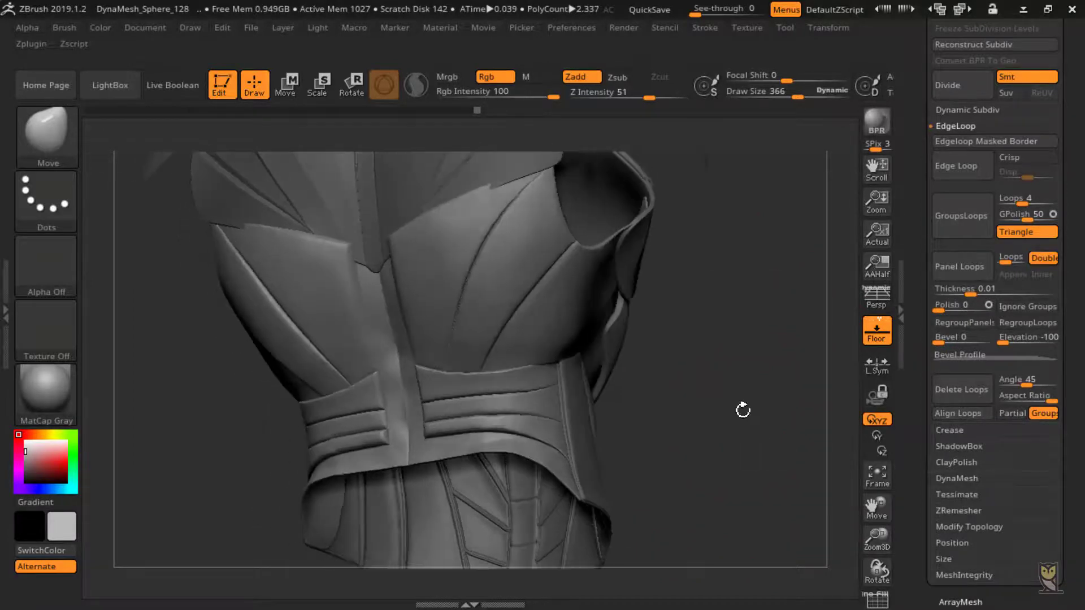
drag(918, 127, 911, 206)
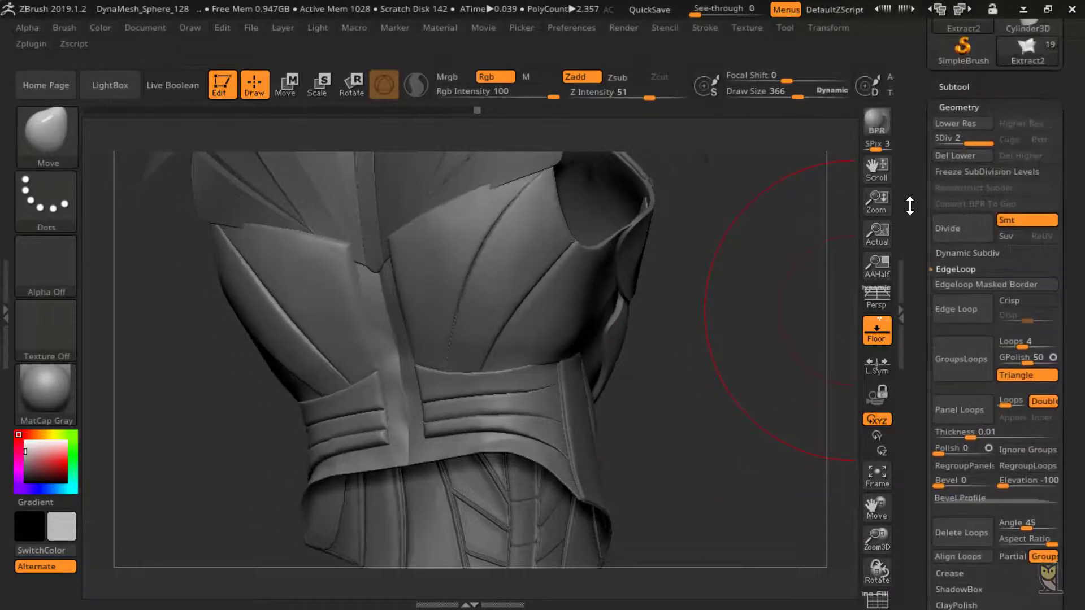
click(955, 157)
Apply the Polish deformation to the back shell and tuck its upper edge near the spine beneath the upper-back plate.
drag(920, 394, 917, 263)
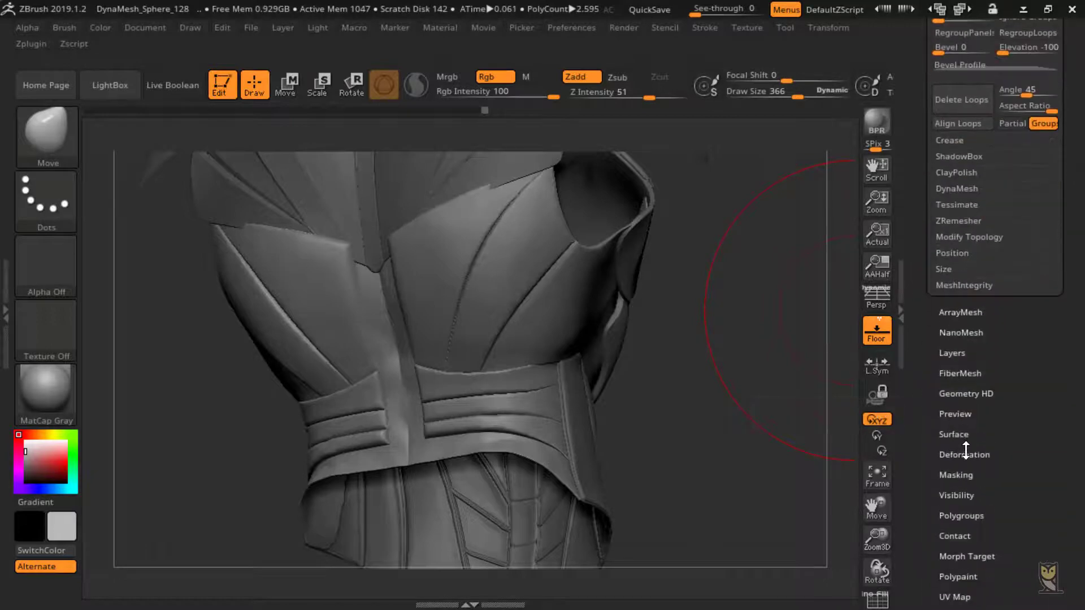
click(964, 453)
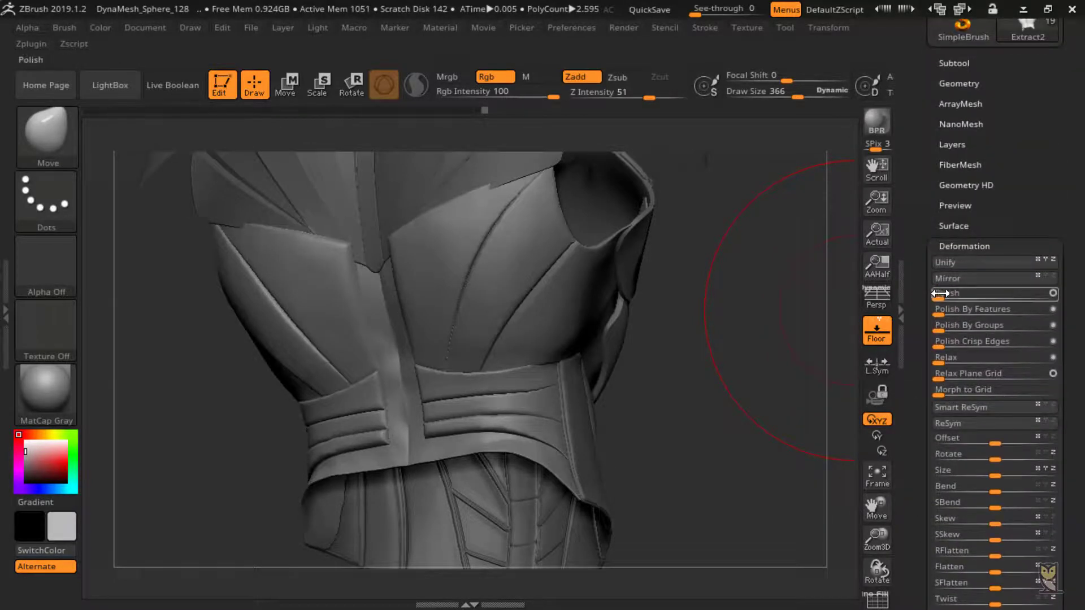
drag(999, 299, 1020, 298)
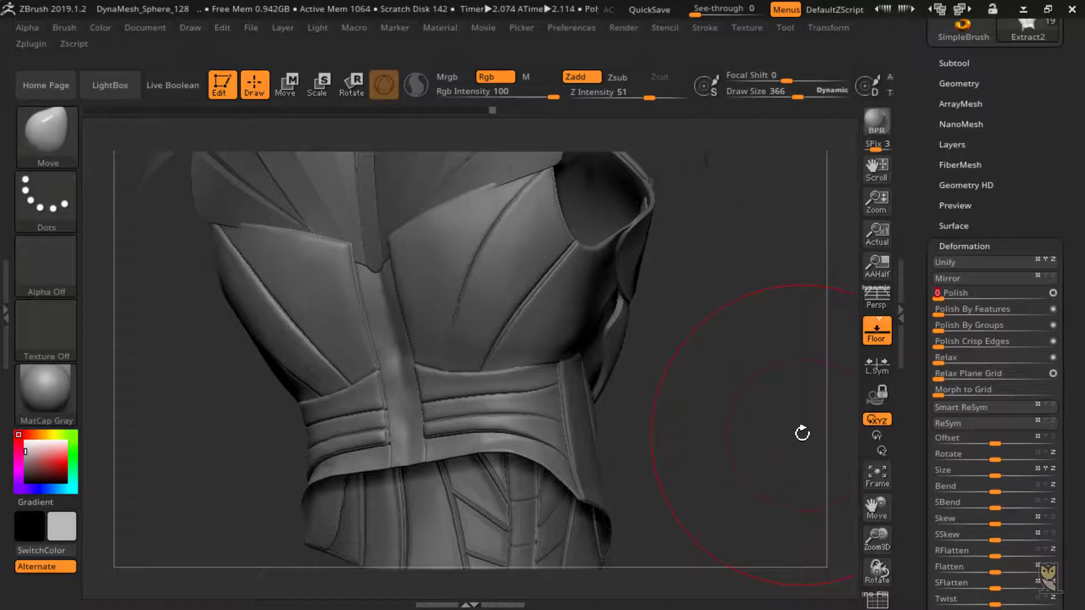
drag(813, 444, 733, 423)
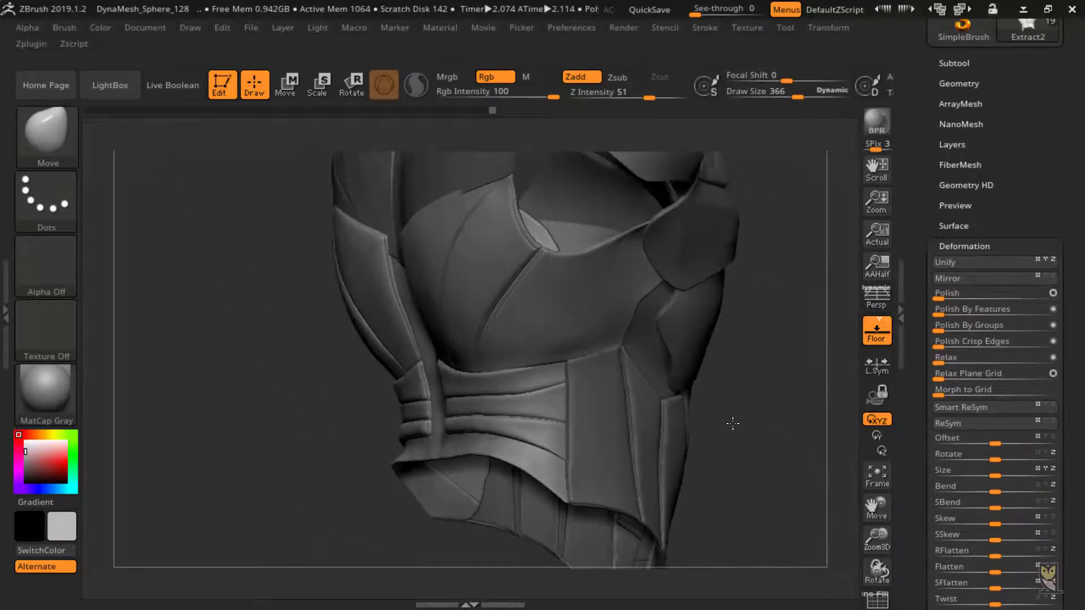
drag(403, 227, 418, 222)
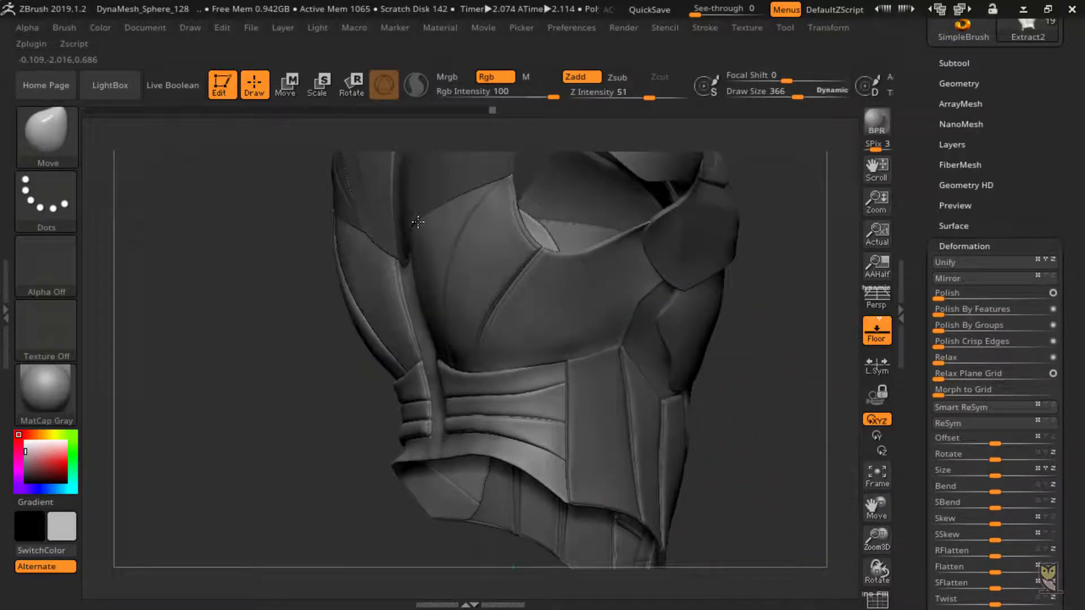
Examine the whole torso armour from the front, then the underarm and waist areas up close from the side.
drag(821, 417, 710, 405)
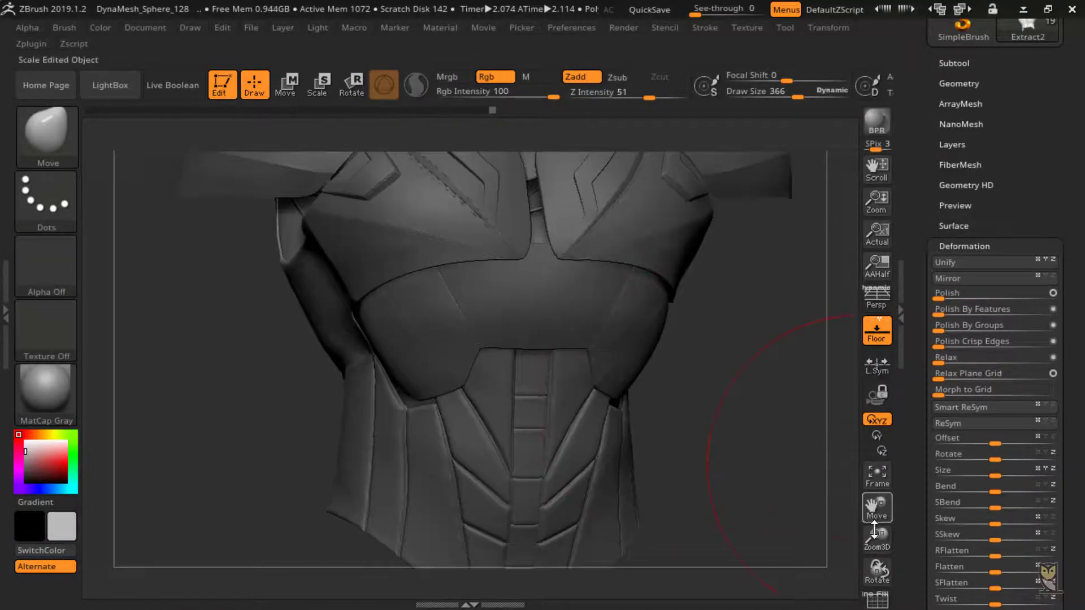
drag(829, 496, 809, 447)
drag(808, 446, 879, 581)
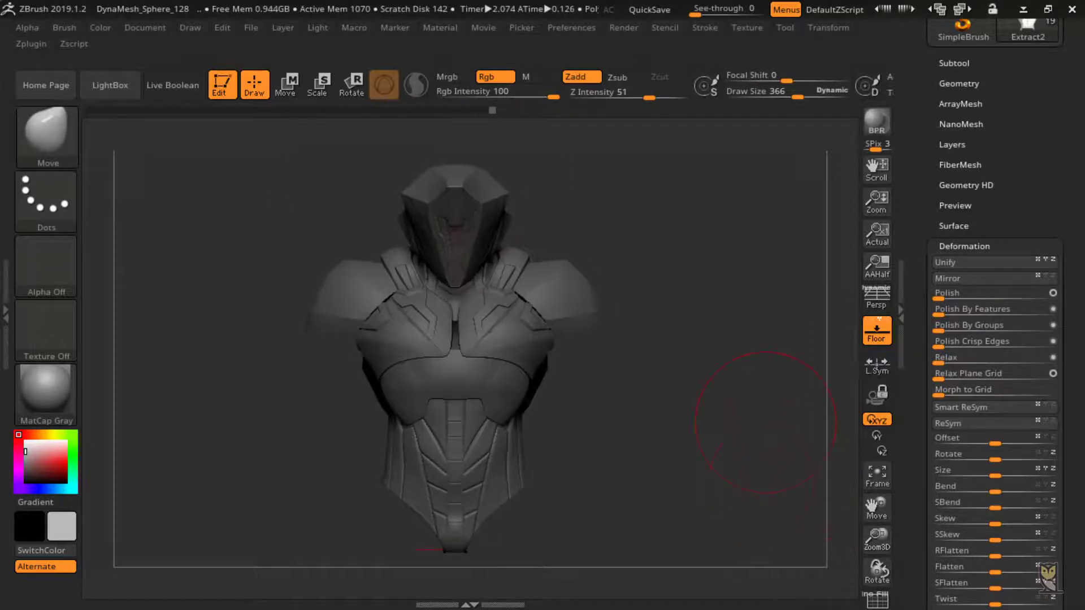
drag(717, 385, 779, 359)
drag(922, 119, 918, 337)
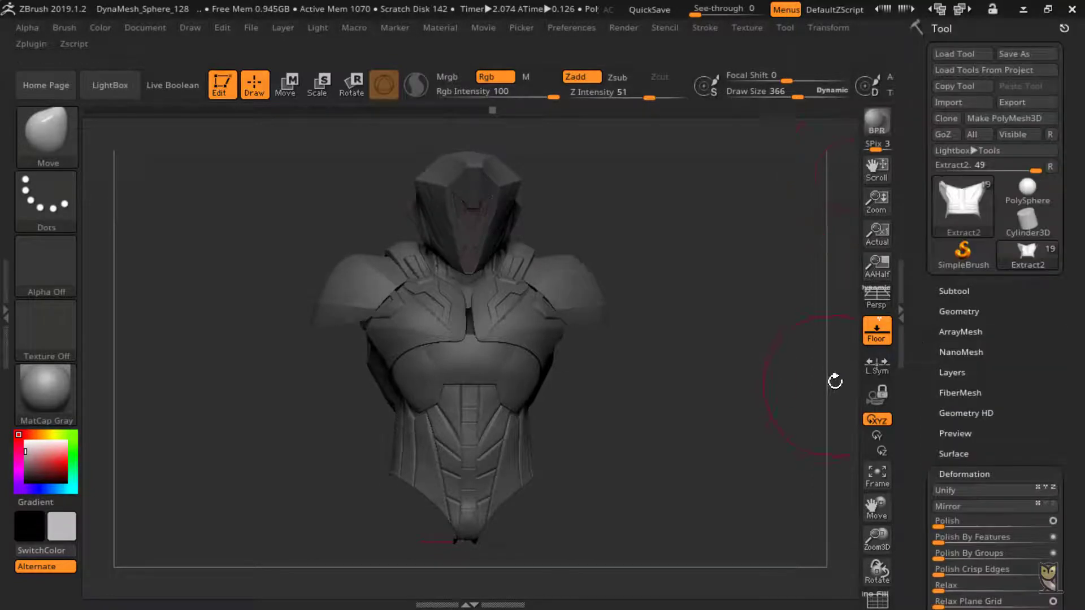
drag(785, 362, 730, 302)
drag(871, 537, 1046, 452)
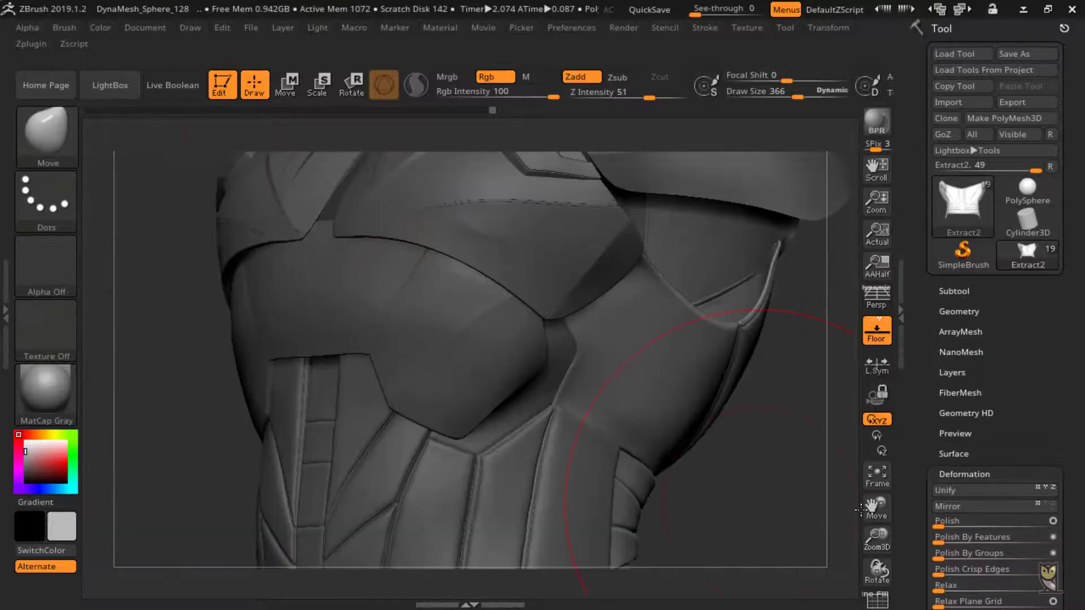
drag(855, 506, 599, 483)
alt+drag(832, 474, 713, 303)
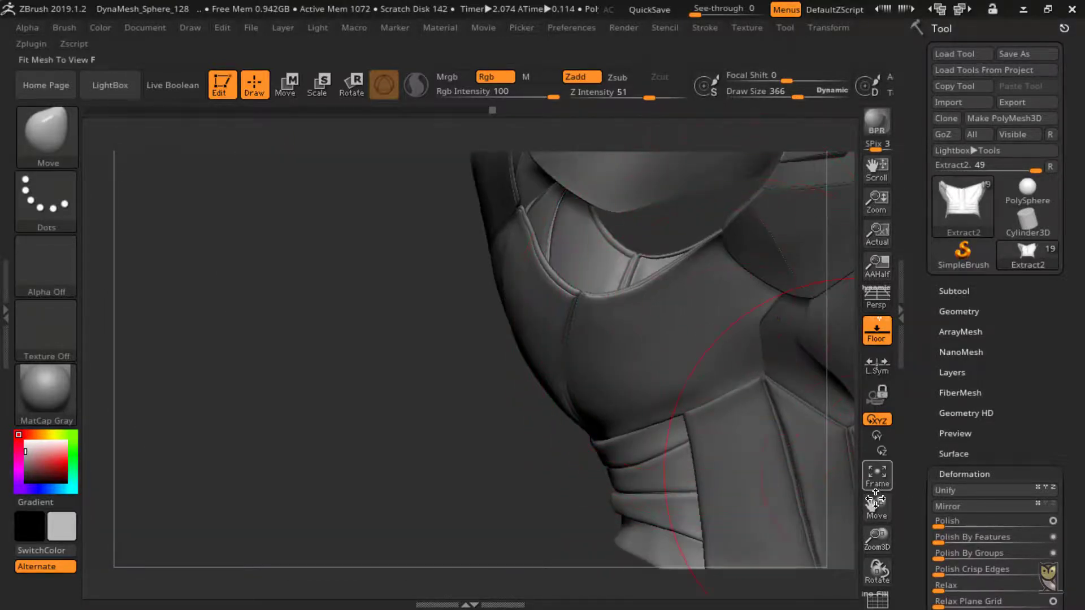
drag(797, 498, 724, 373)
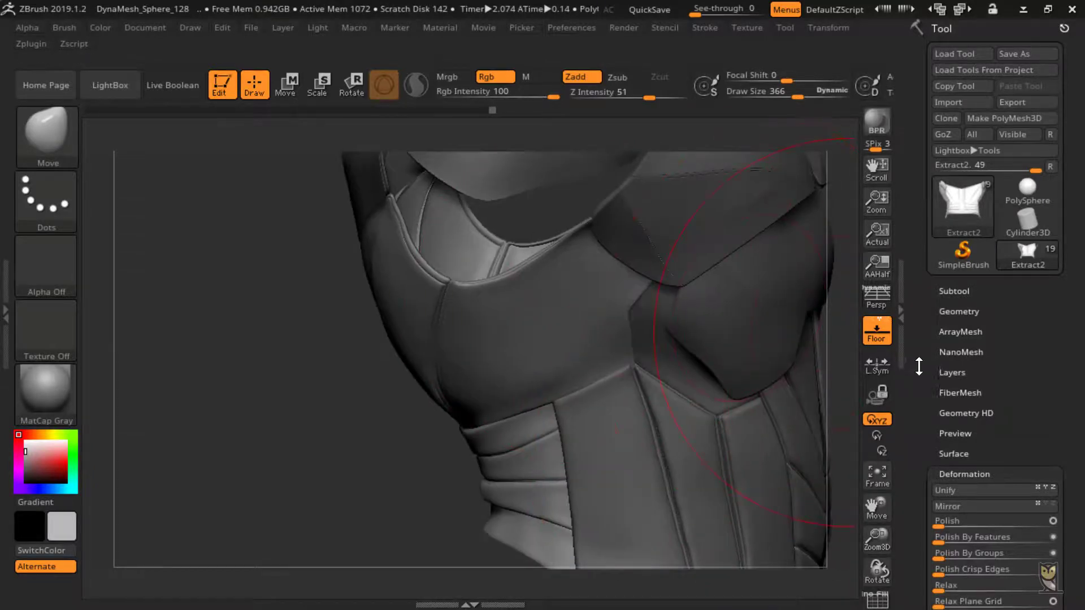
Duplicate the Extract2 back shell subtool, make the copy active, and show its polyframe.
click(955, 291)
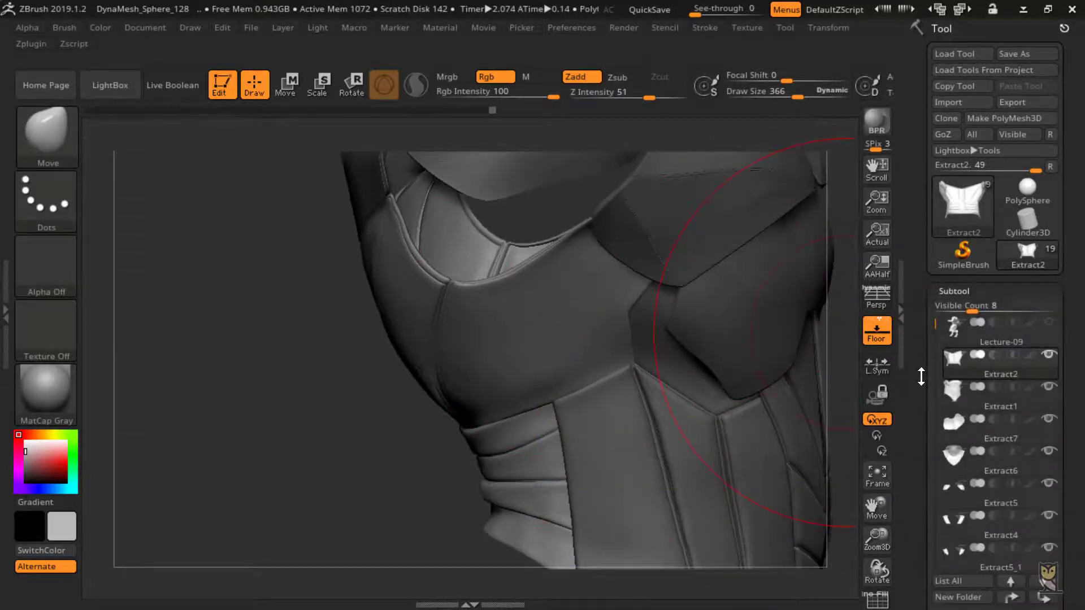
drag(921, 376, 921, 292)
click(948, 427)
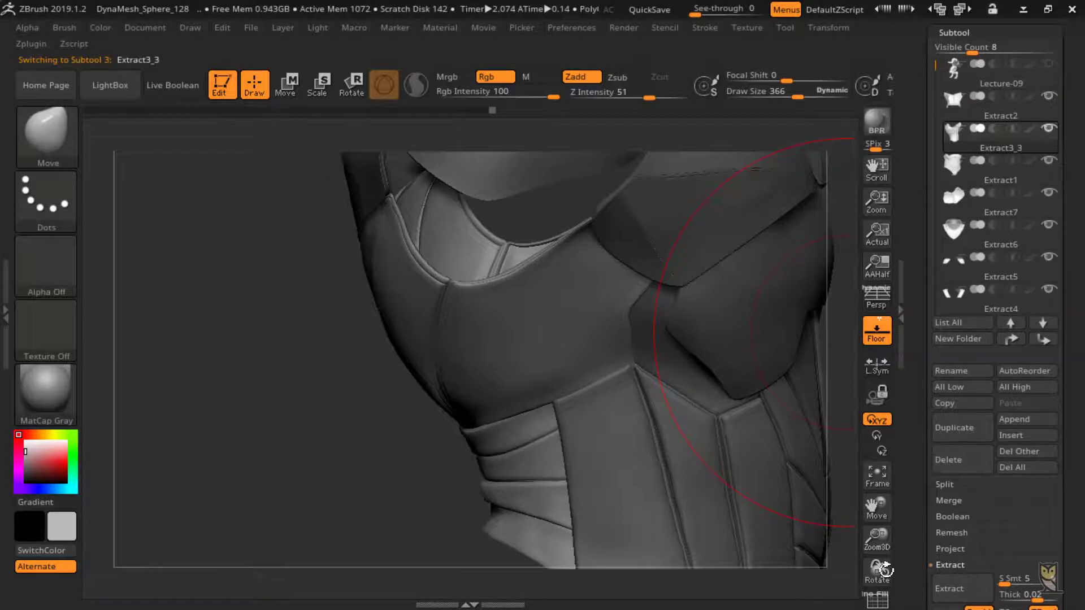
click(872, 603)
Isolate the underarm side panels on the duplicated shell and delete all hidden geometry.
ctrl+shift+click(559, 303)
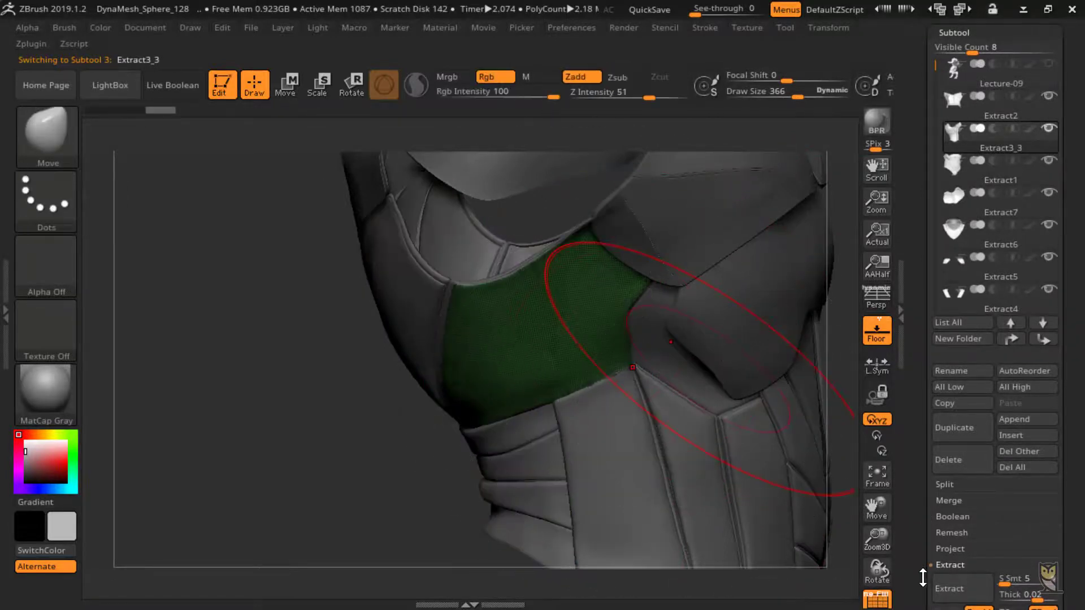
drag(918, 555, 911, 495)
click(959, 475)
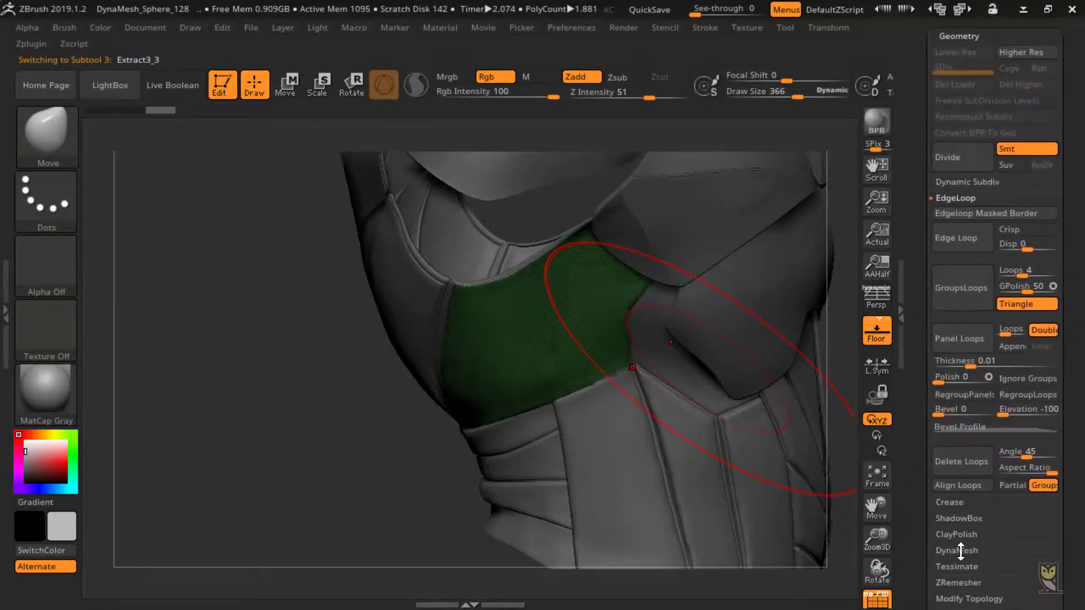
click(968, 597)
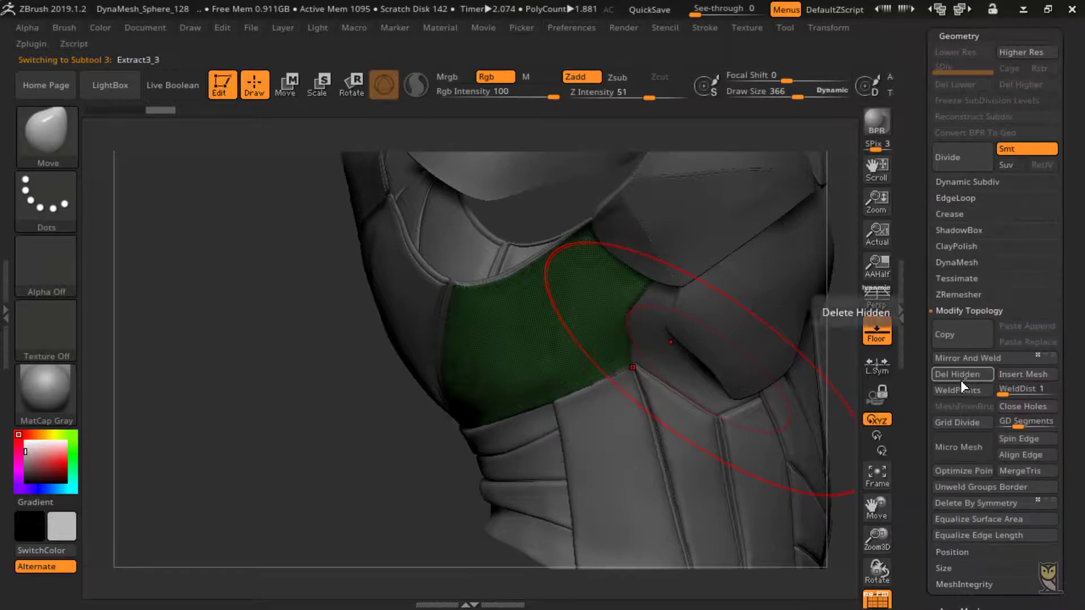
click(961, 378)
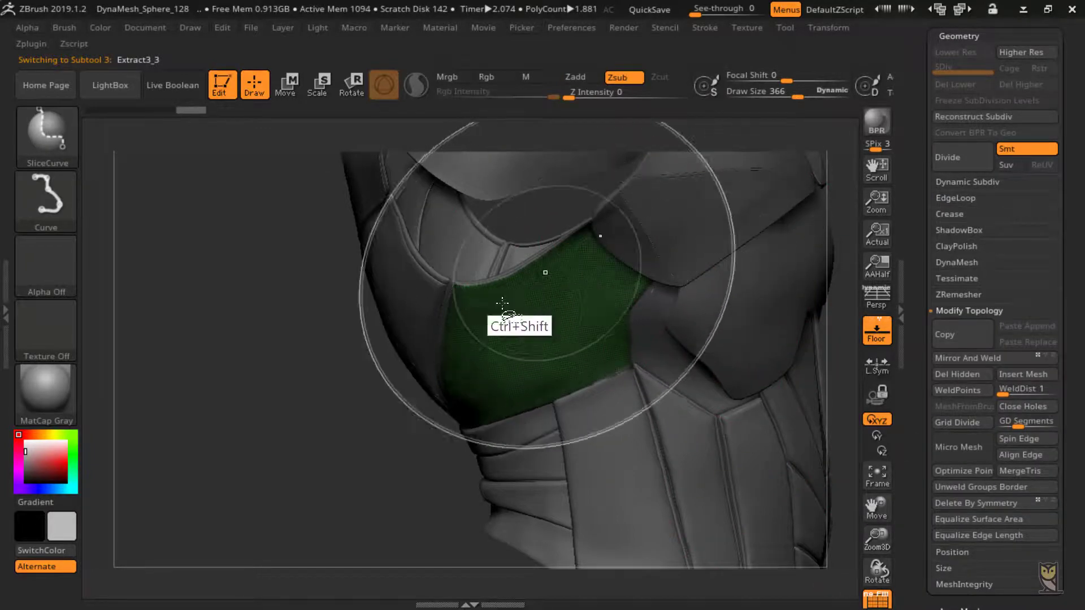
drag(398, 474, 380, 443)
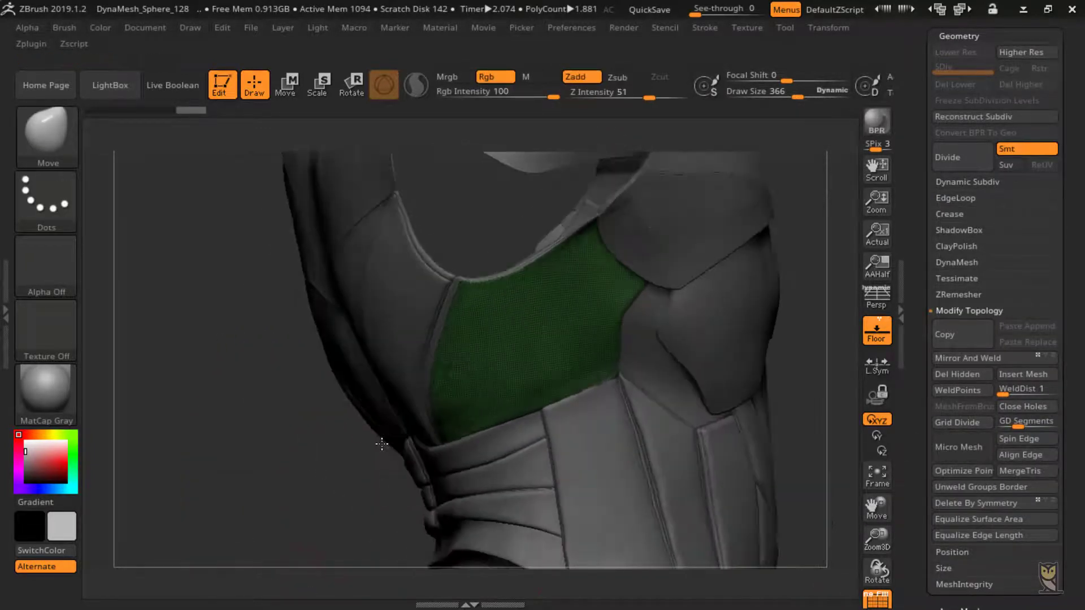
Cut the underarm panel down to a smaller angular plate above the waist and delete the hidden geometry.
mouse_move(475, 480)
ctrl+shift+mouse_down()
mouse_move(485, 343)
mouse_move(565, 311)
mouse_move(650, 452)
ctrl+shift+mouse_up()
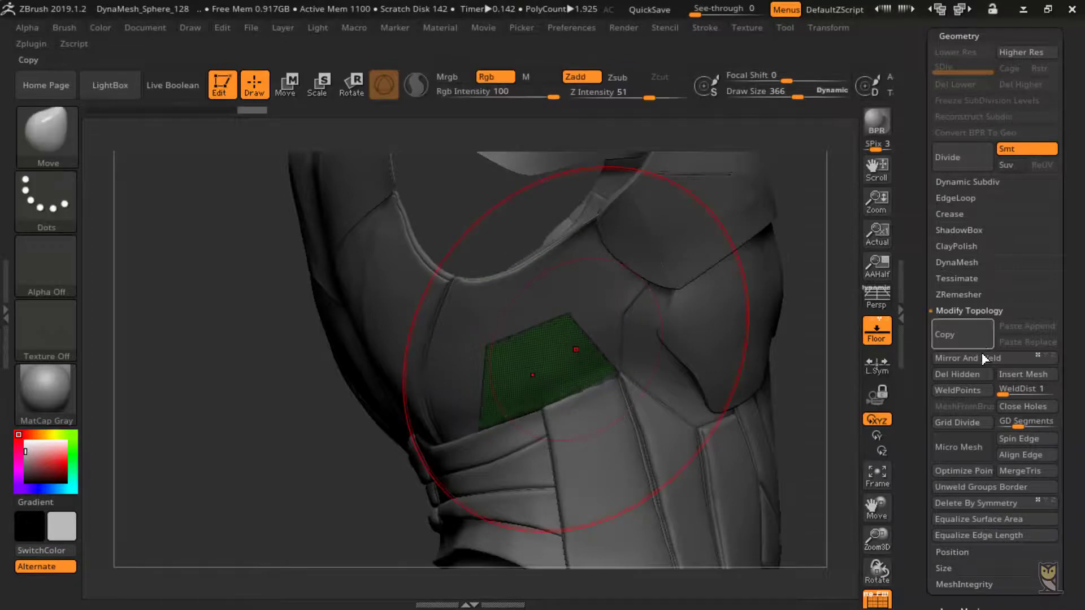
click(980, 381)
Change the Polish By Groups mode and apply it at about 23 to smooth the outline of the underarm plate.
drag(816, 472, 830, 390)
drag(916, 536, 921, 402)
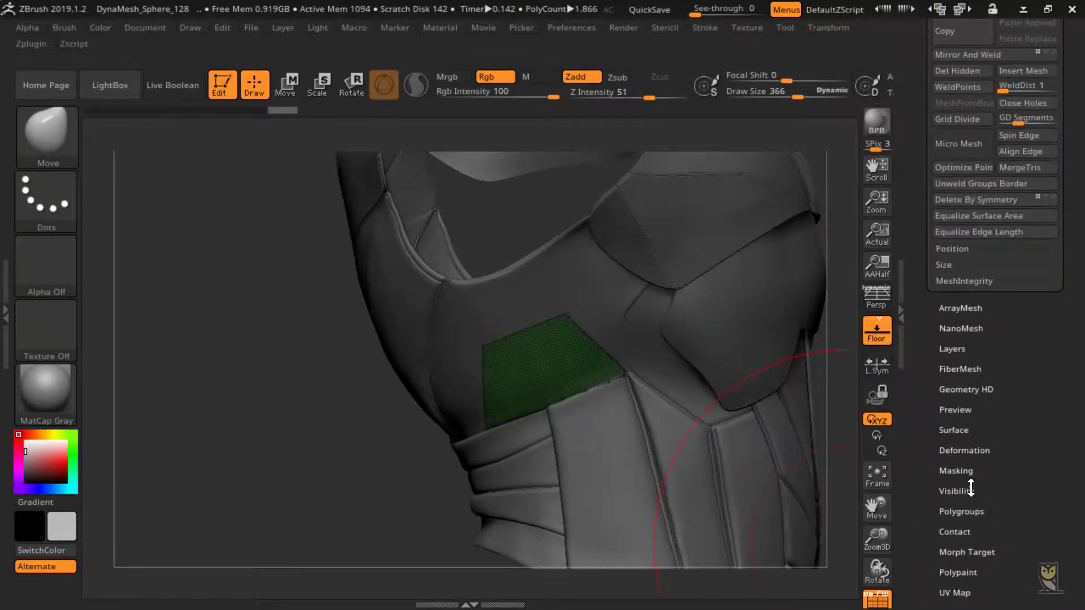
click(977, 450)
drag(918, 499, 919, 576)
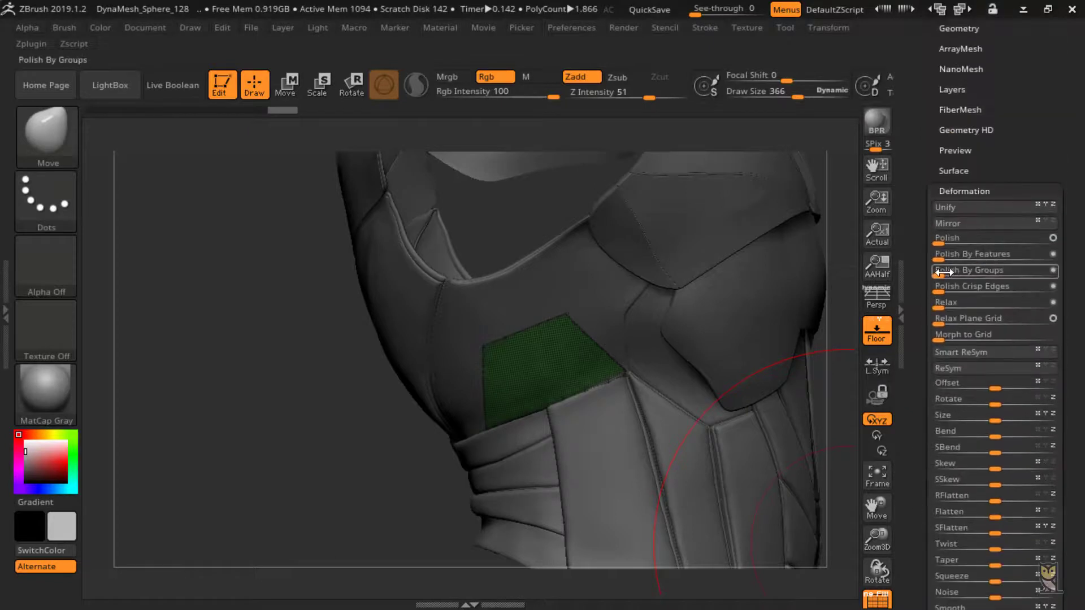
click(1053, 270)
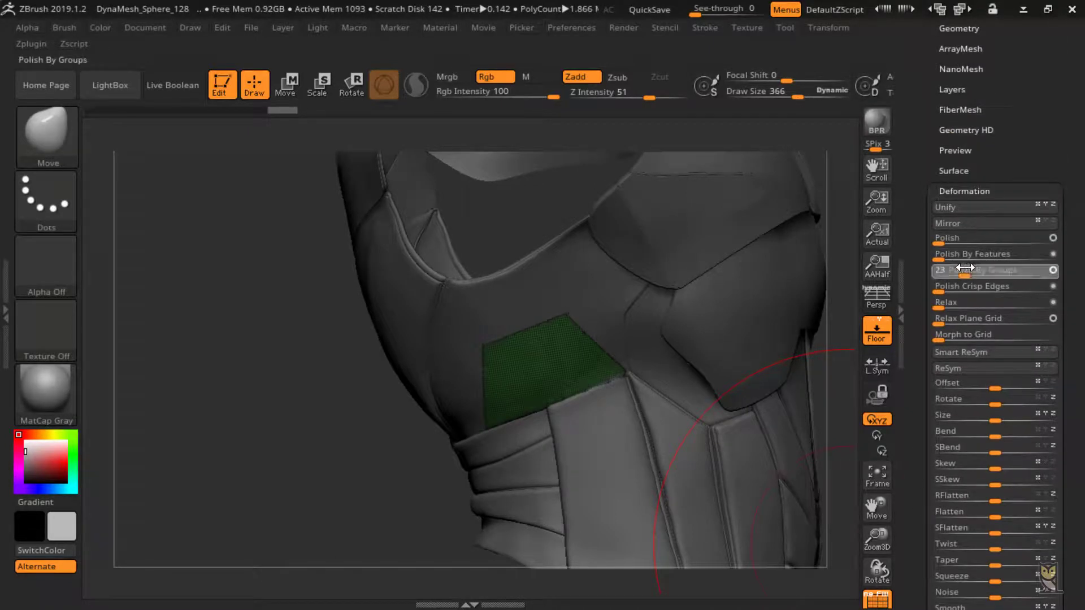
drag(965, 268, 966, 268)
drag(918, 300, 917, 430)
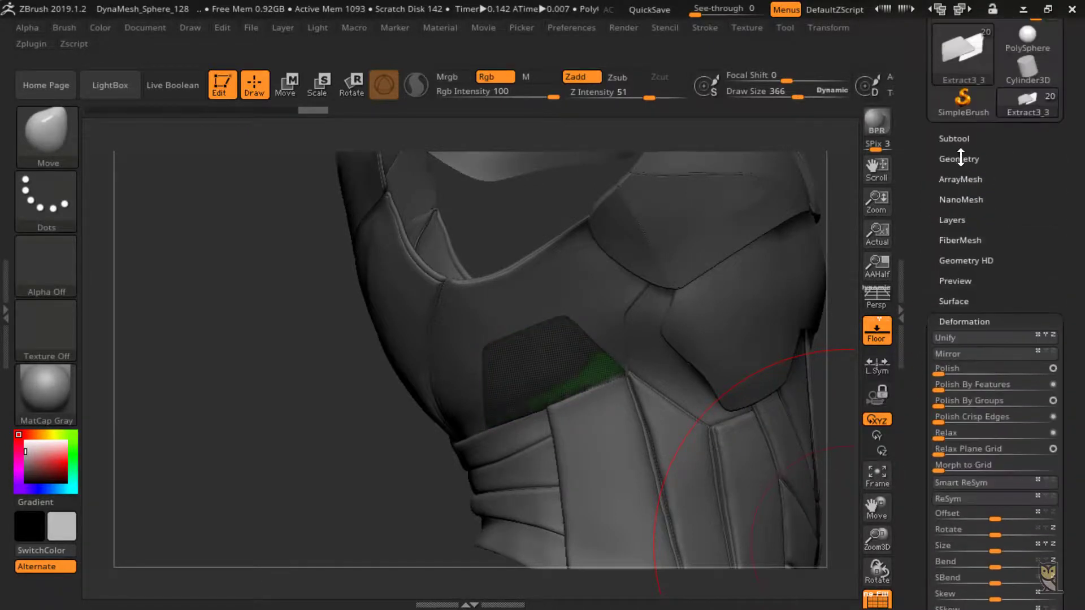
Slice a smaller angular panel into the lower part of the underarm plate with SliceCurve and polish it by groups.
click(961, 158)
key(ctrl+shift)
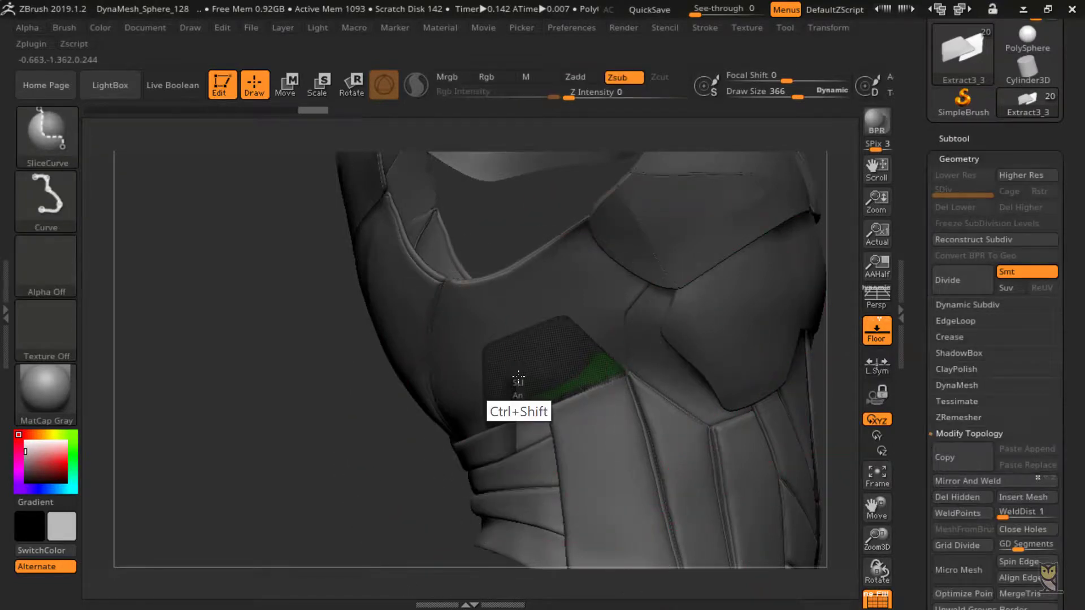
mouse_move(546, 366)
ctrl+shift+mouse_down()
mouse_move(563, 358)
mouse_move(642, 433)
ctrl+shift+mouse_up()
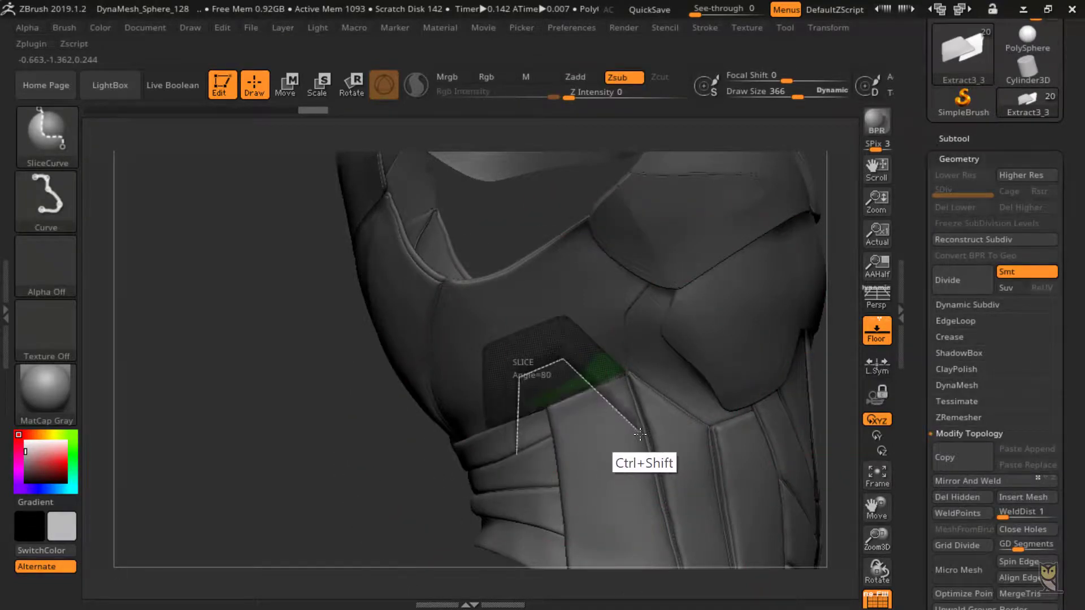
scroll(969, 505, down, 10)
click(970, 532)
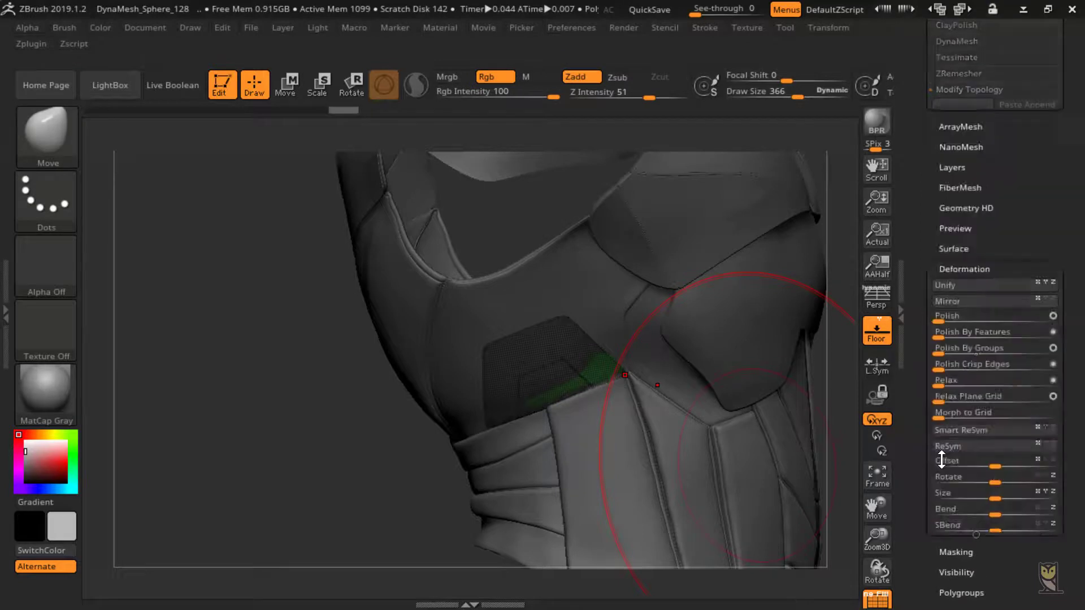
click(938, 282)
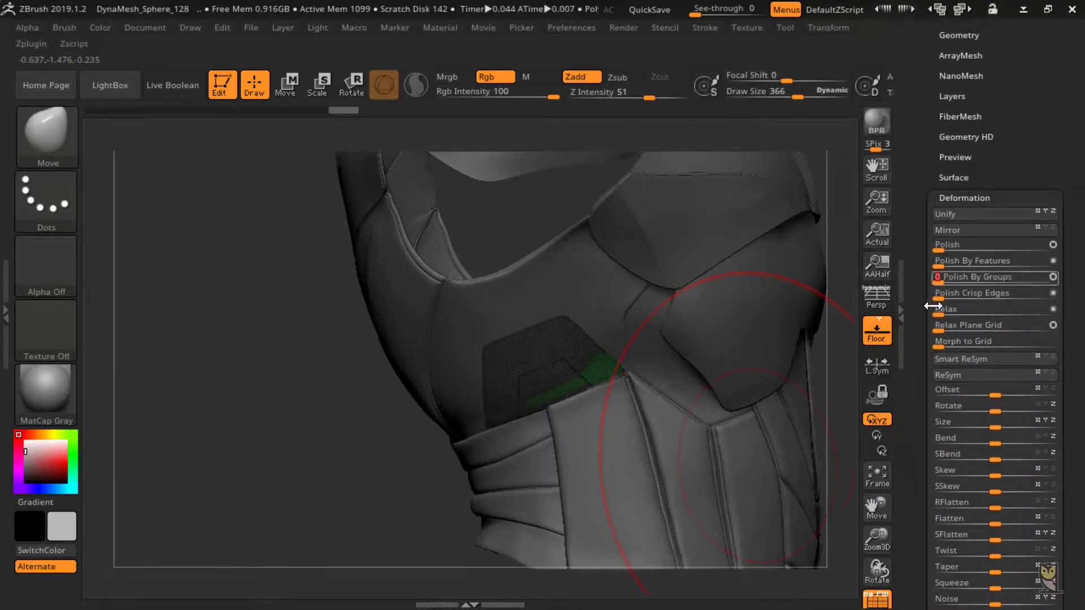
Isolate the sliced inner panel, add an Edge Loop around its border, and unhide the rest of the plate.
scroll(933, 322, up, 5)
click(959, 282)
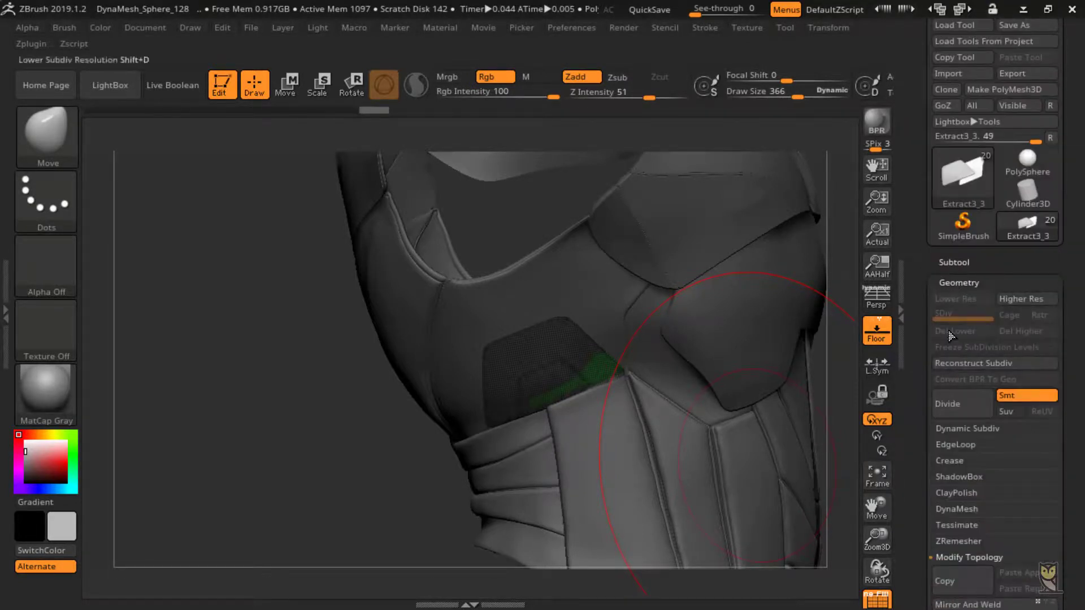
scroll(916, 456, down, 1)
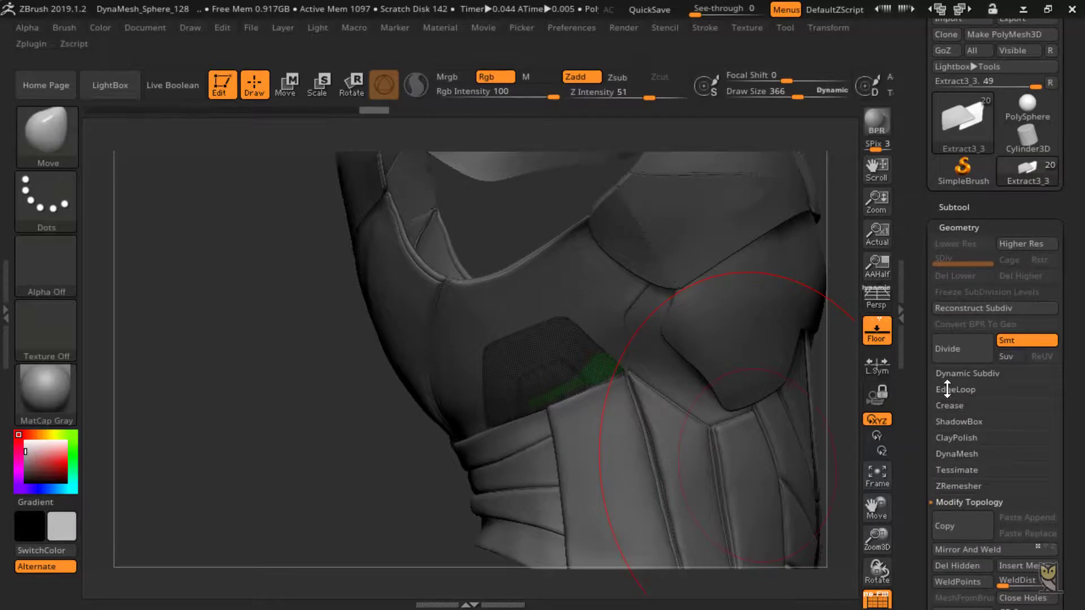
ctrl+shift+click(555, 381)
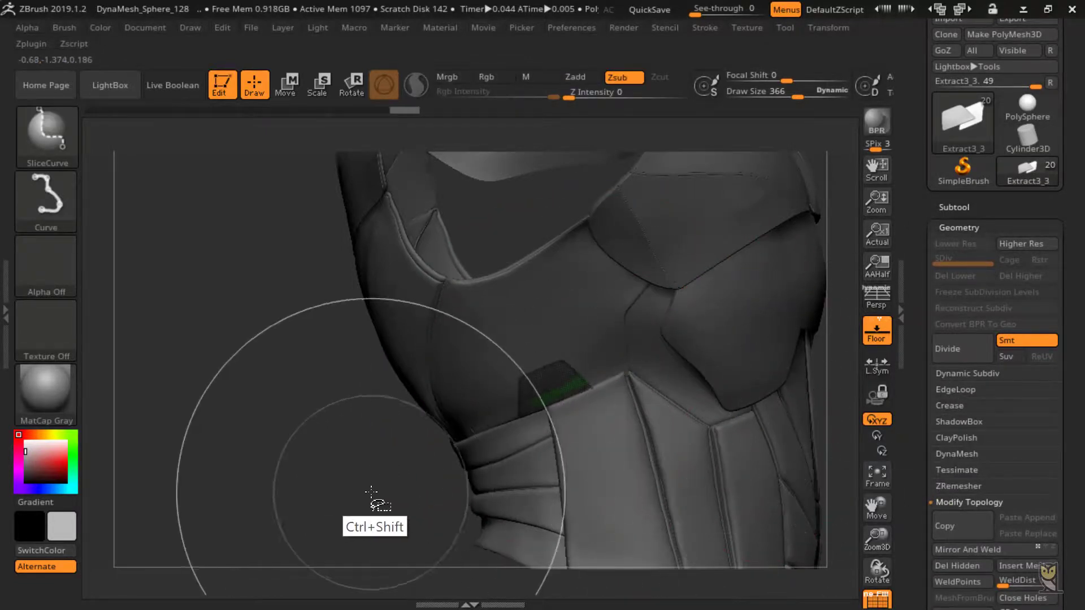
click(964, 389)
click(963, 431)
ctrl+shift+click(393, 474)
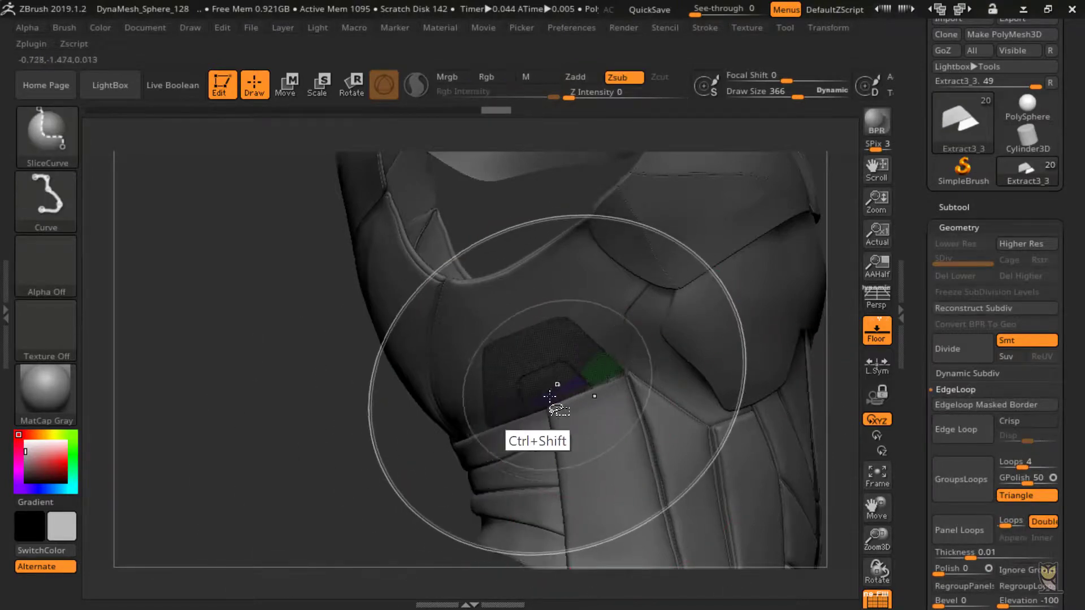
Mask the plate around the inner panel, push the inner panel outward with the Move brush, and clear the mask.
ctrl+shift+click(549, 396)
ctrl+click(398, 509)
ctrl+shift+click(395, 508)
ctrl+click(396, 508)
mouse_move(421, 511)
mouse_down()
mouse_move(371, 527)
mouse_move(548, 384)
mouse_up()
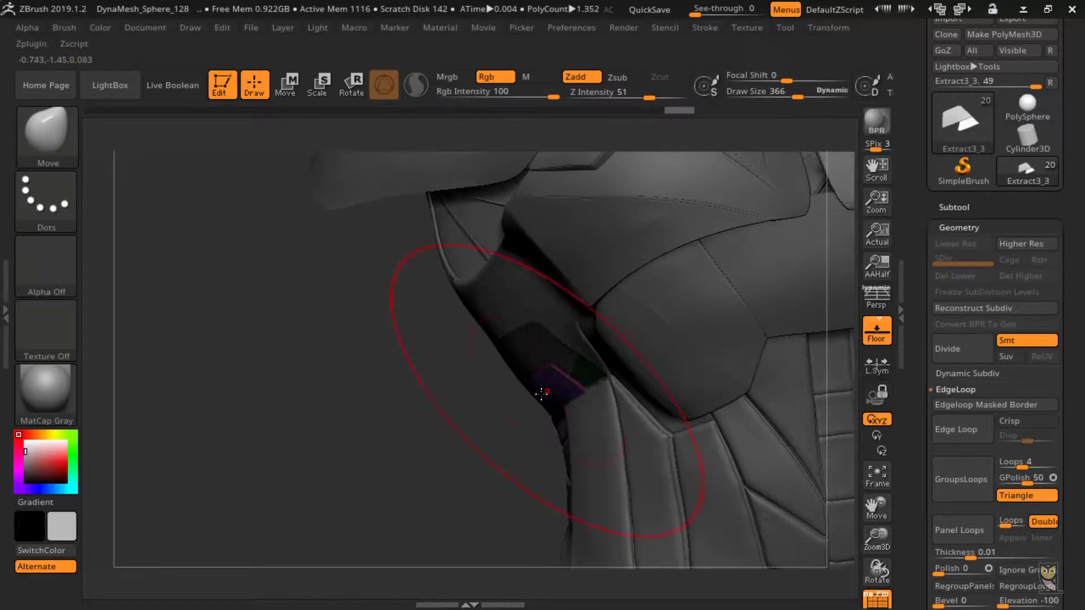
ctrl+drag(480, 450, 503, 510)
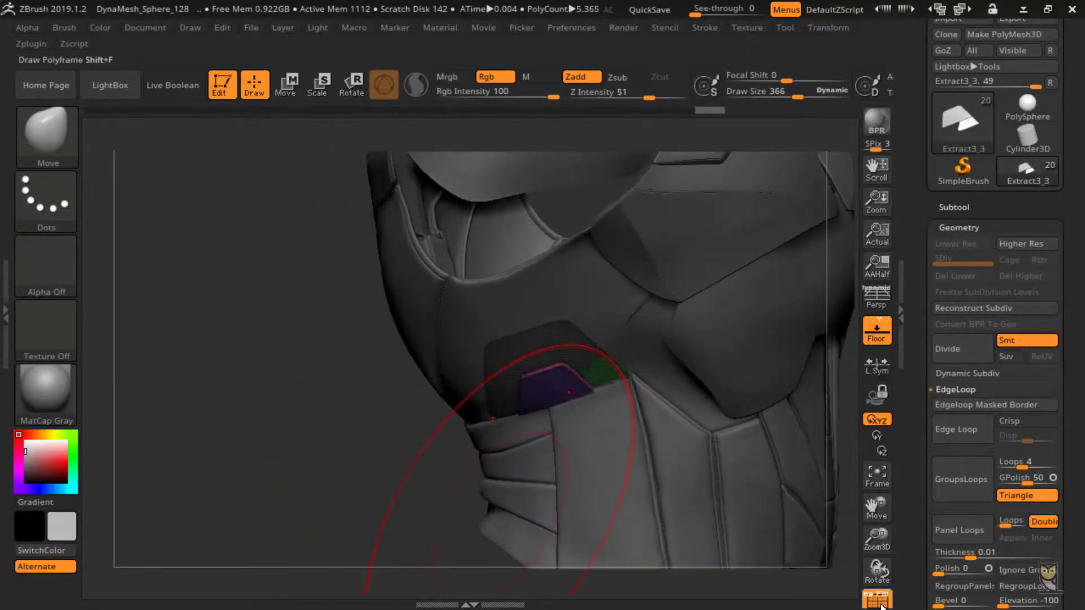
Turn off the polyframe, set the Panel Loops elevation to -32, and apply Panel Loops to the underarm plate.
click(880, 603)
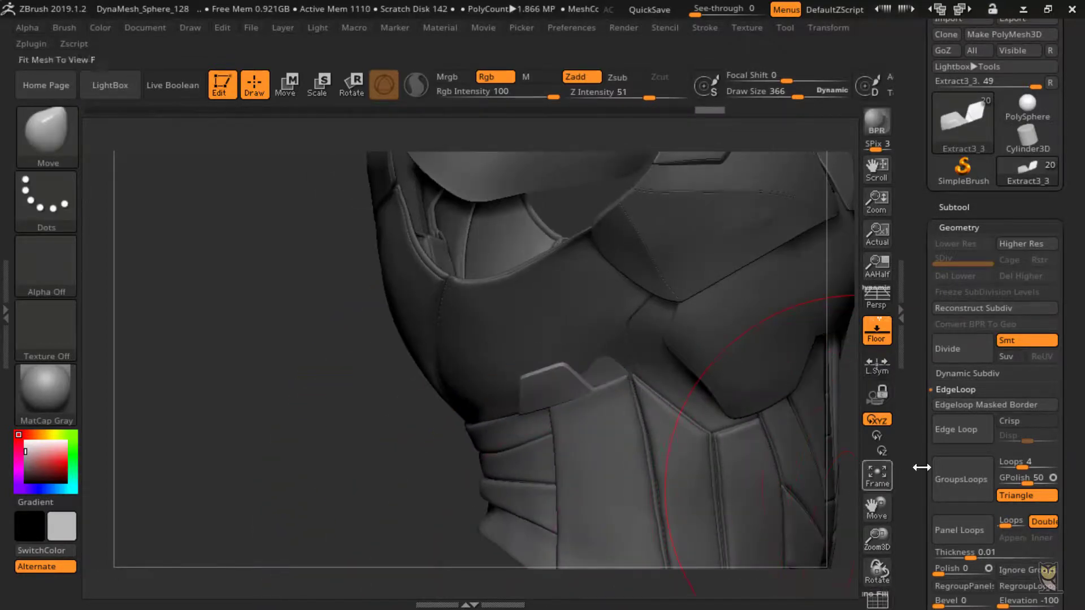
drag(916, 550, 917, 415)
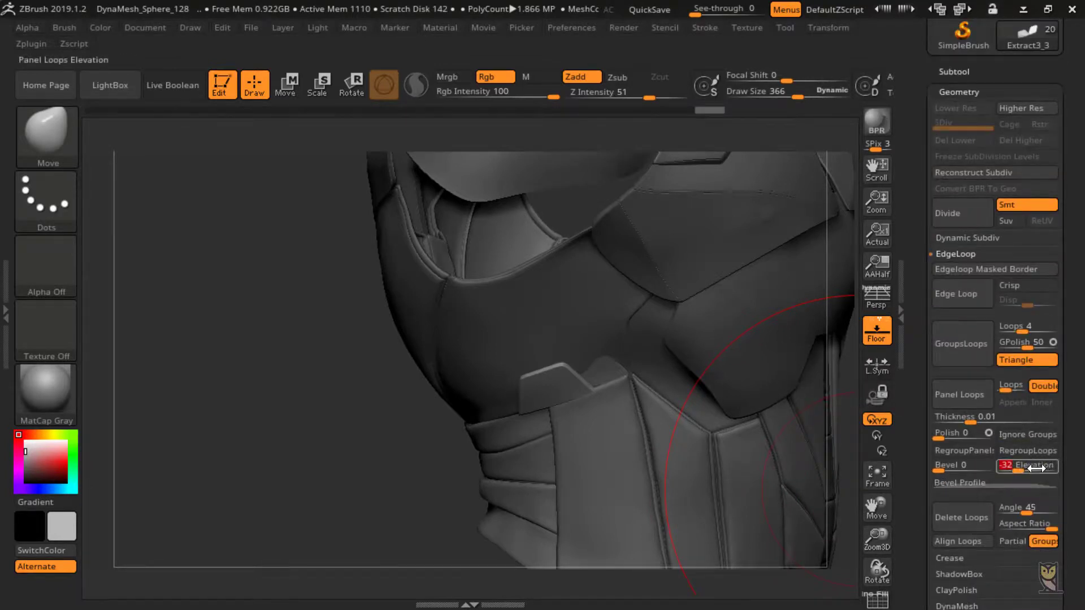
click(968, 395)
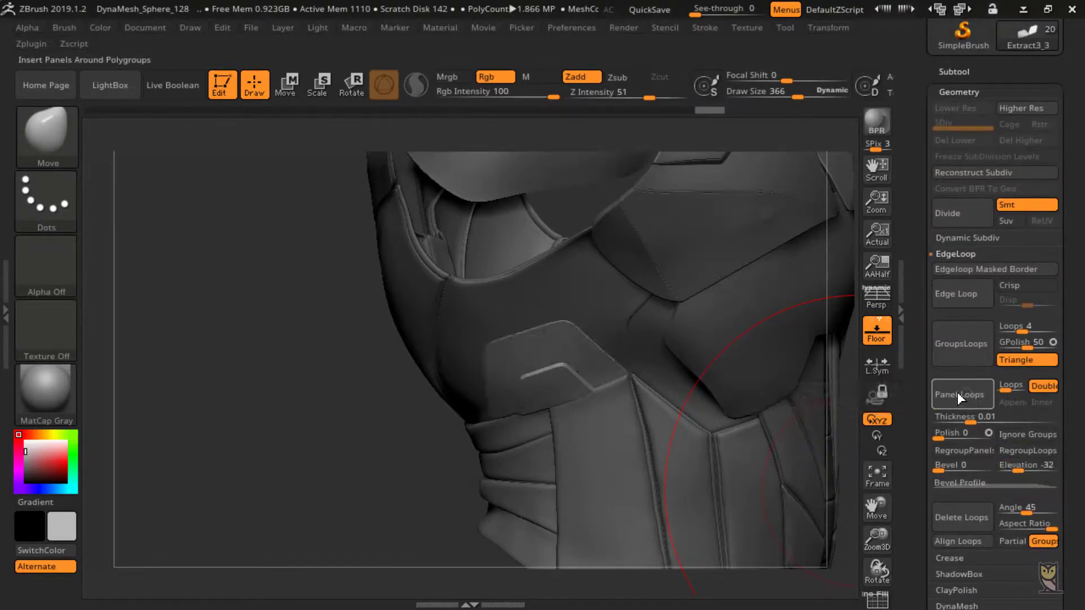
Open the Modify Topology options for the underarm plate and examine the torso armour from the side and front.
click(873, 479)
drag(873, 480, 829, 444)
alt+drag(828, 479, 782, 475)
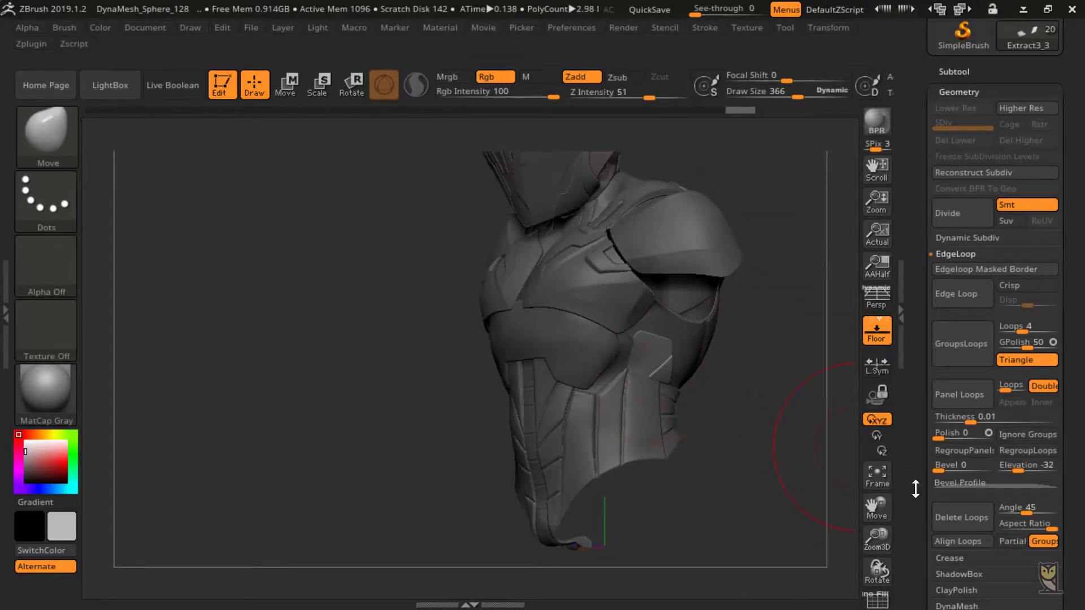
drag(915, 490, 912, 438)
scroll(957, 461, down, 5)
click(970, 494)
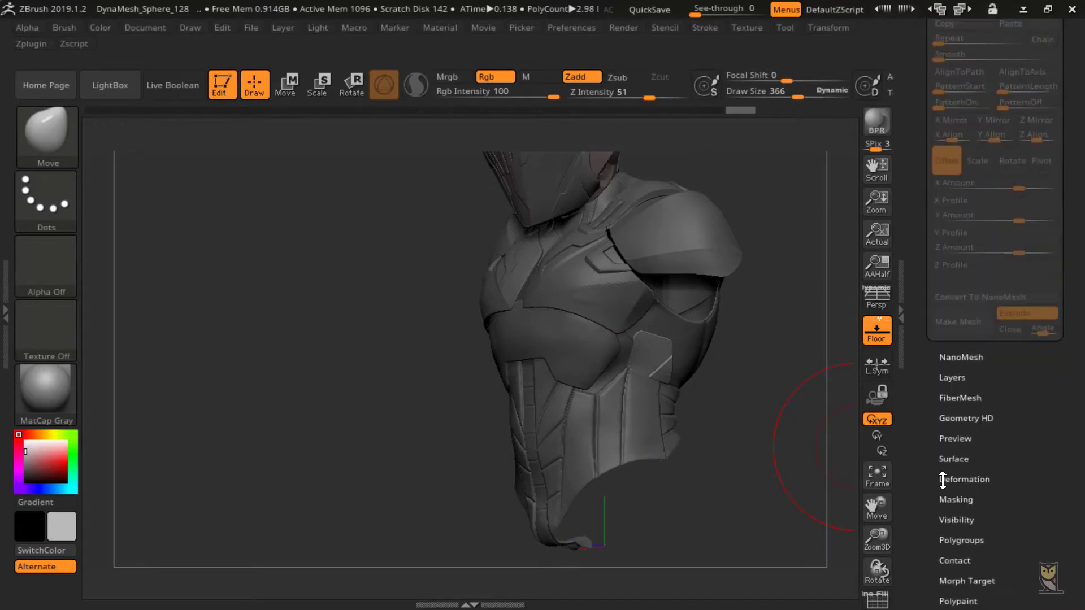
click(989, 257)
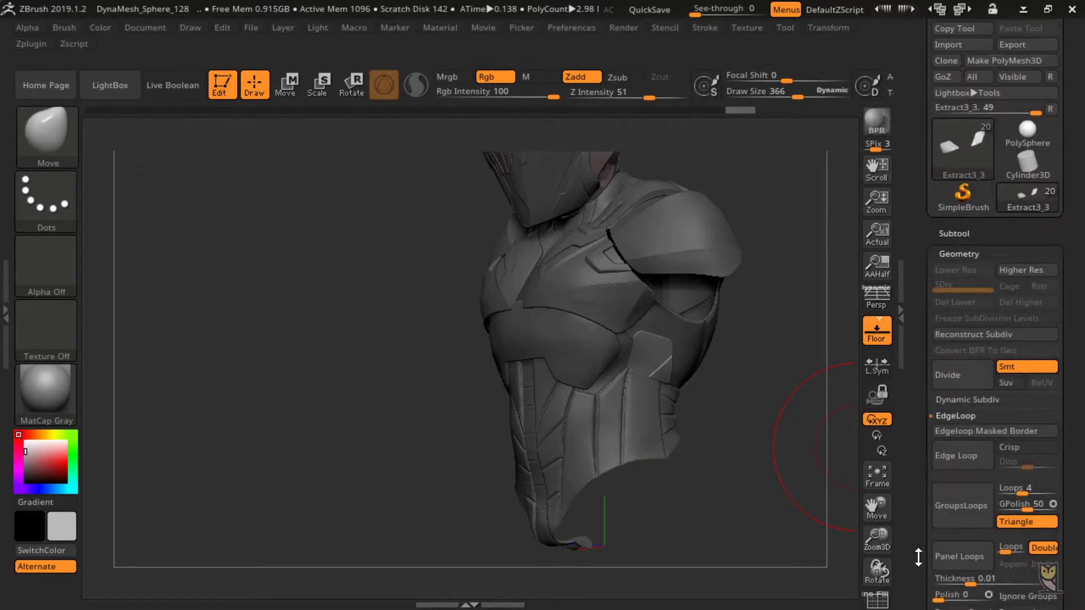
scroll(962, 379, down, 8)
click(968, 510)
scroll(919, 446, up, 3)
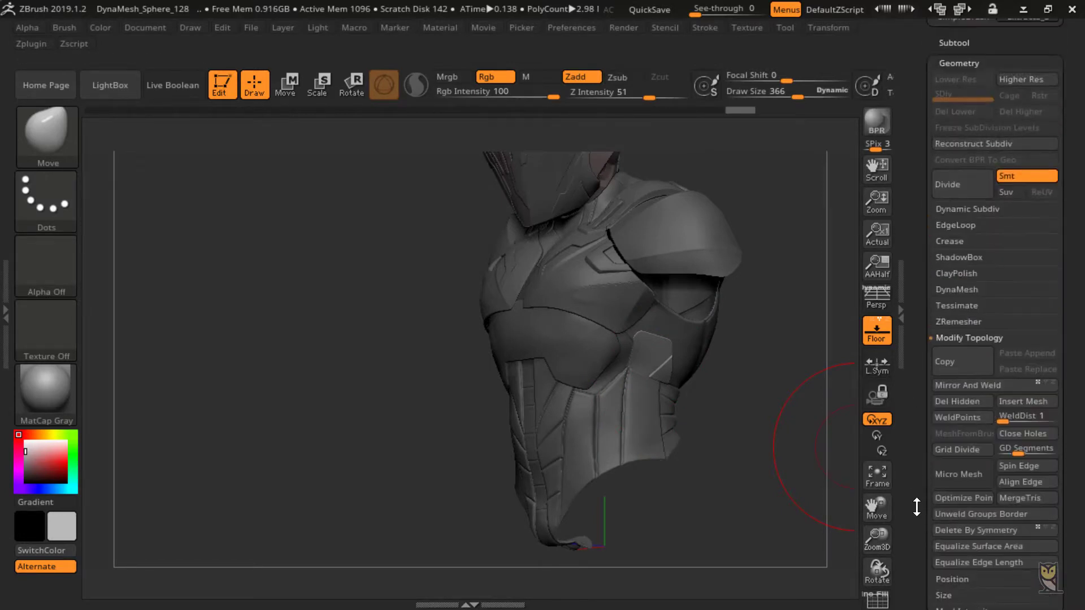
mouse_move(842, 511)
shift+mouse_down()
mouse_move(819, 431)
mouse_move(811, 480)
mouse_move(788, 494)
mouse_move(781, 472)
mouse_move(752, 478)
shift+mouse_up()
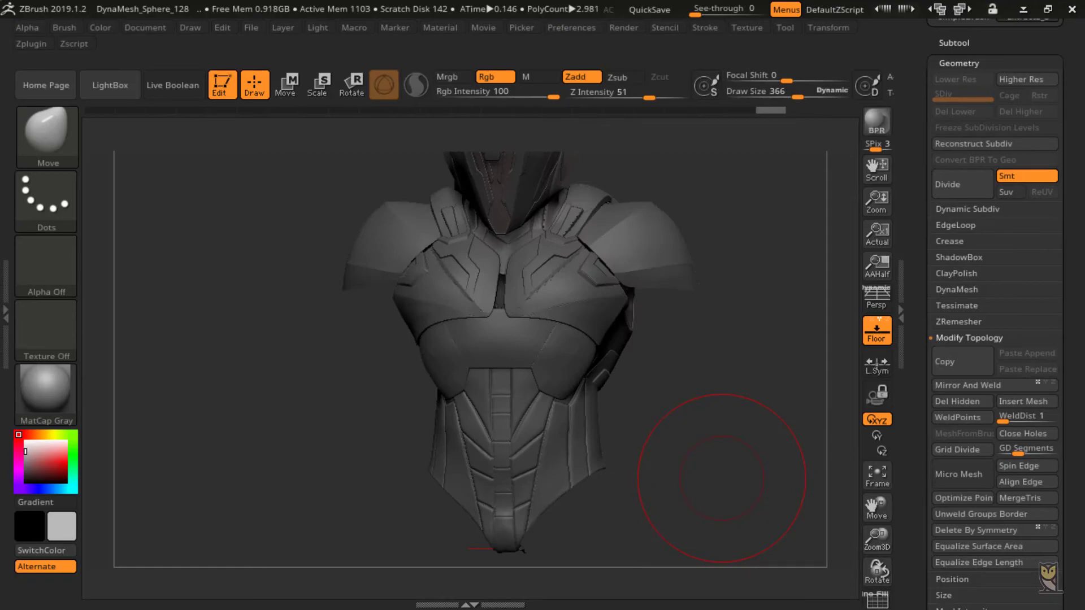